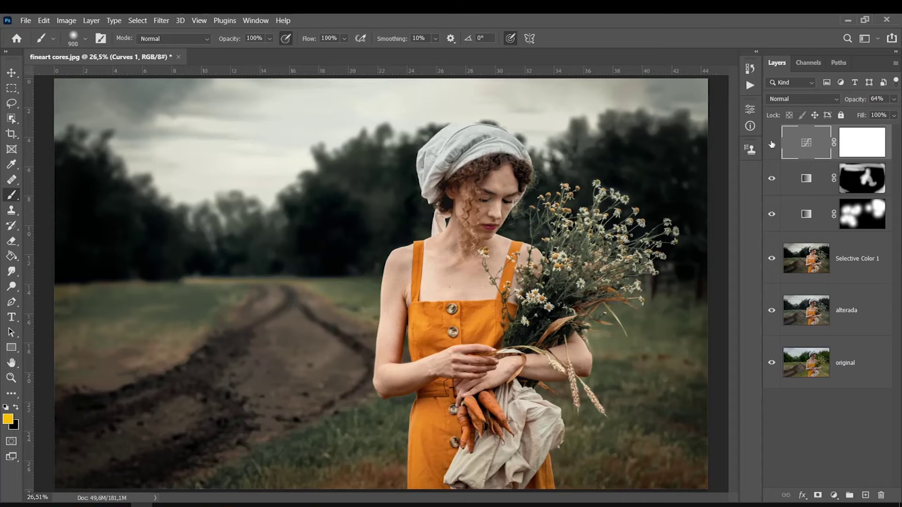
pyautogui.click(771, 143)
# Invert the Curves mask and paint the darkening back in around the woman's headscarf.
pyautogui.click(861, 143)
pyautogui.hotkey('ctrl', 'i')
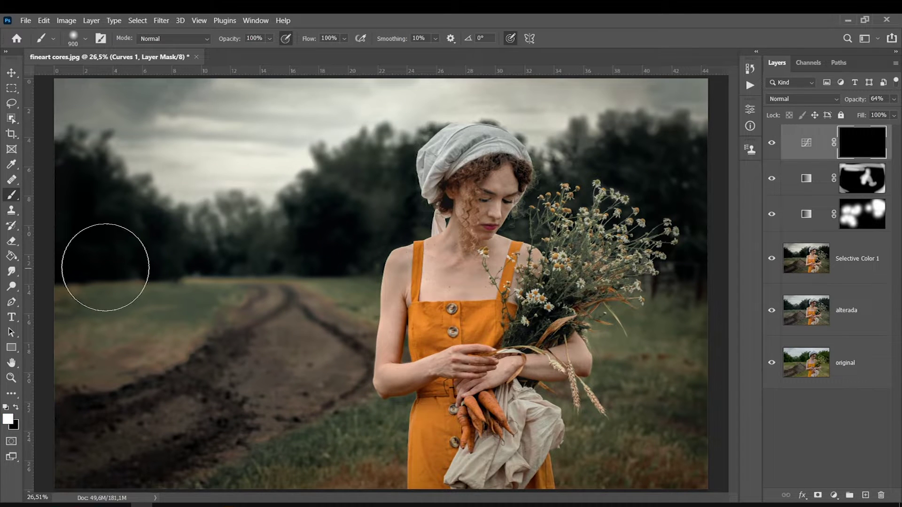
pyautogui.press('[')
pyautogui.press('[')
pyautogui.press('[')
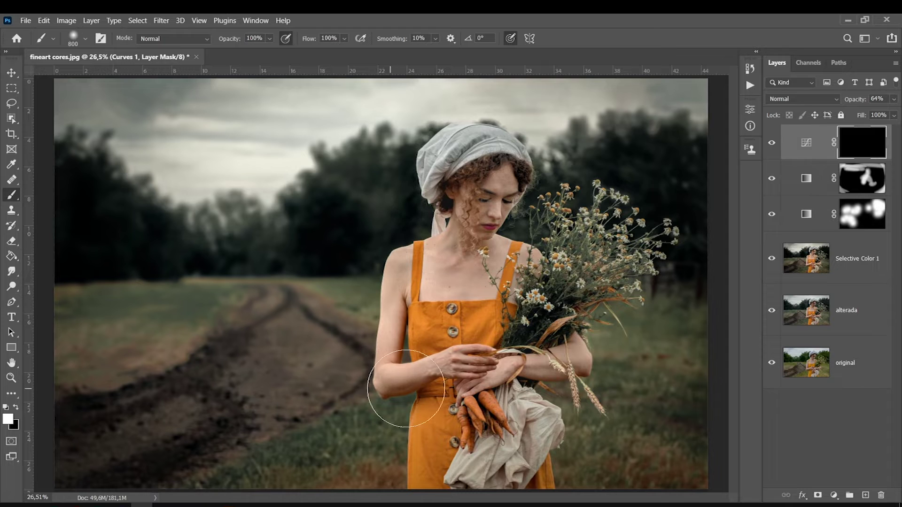
pyautogui.moveTo(442, 154); pyautogui.dragTo(435, 161)
pyautogui.press(']')
pyautogui.press(']')
pyautogui.press(']')
pyautogui.press(']')
pyautogui.press(']')
pyautogui.press(']')
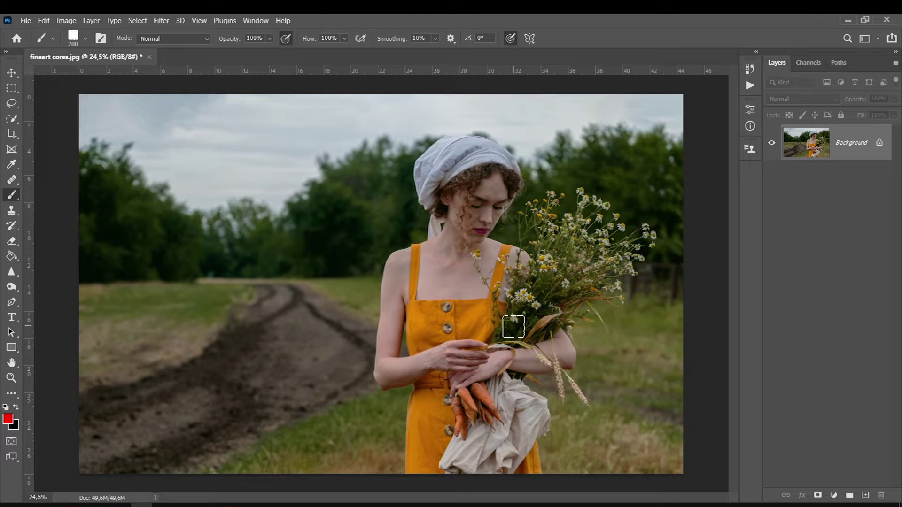
# Duplicate the photo onto a new Layer 1 above the locked Background.
pyautogui.hotkey('ctrl', 'j')
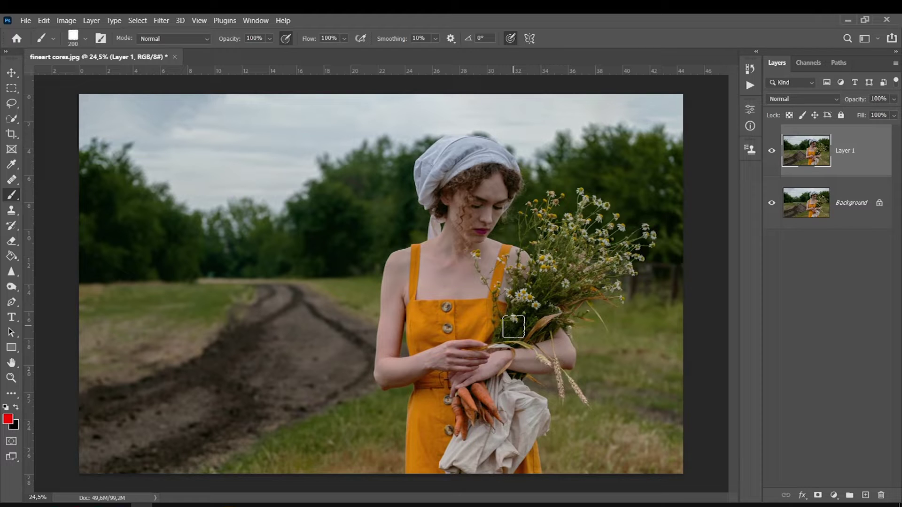
pyautogui.click(160, 21)
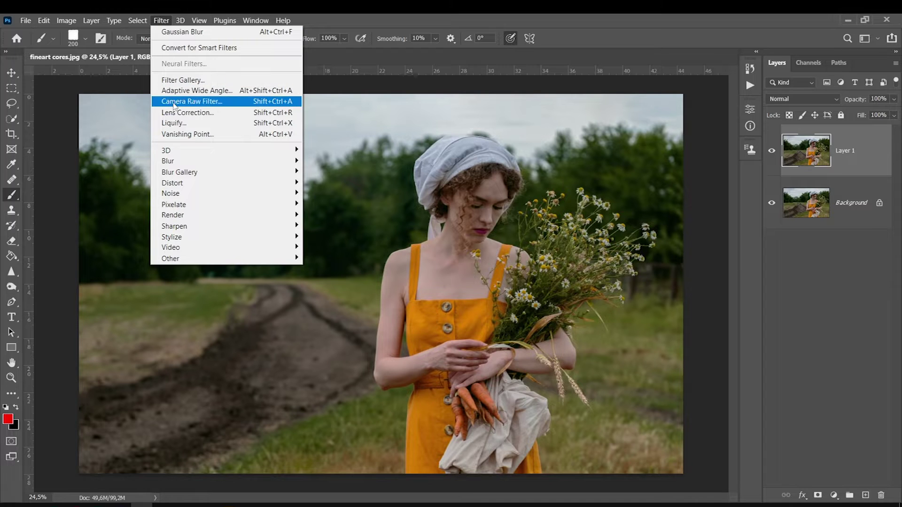
# In Camera Raw Filter's Calibration, set Shadows Tint +30 and Red Primary Hue +30.
pyautogui.click(172, 102)
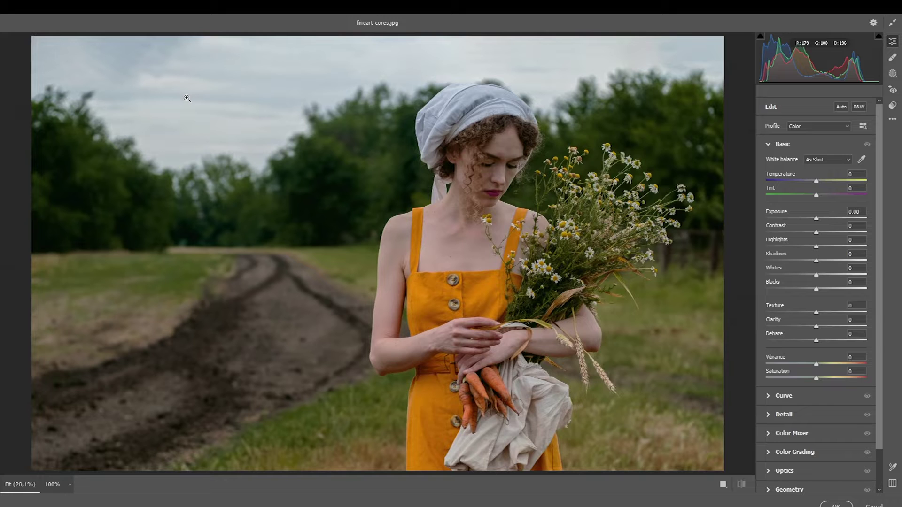
pyautogui.click(768, 144)
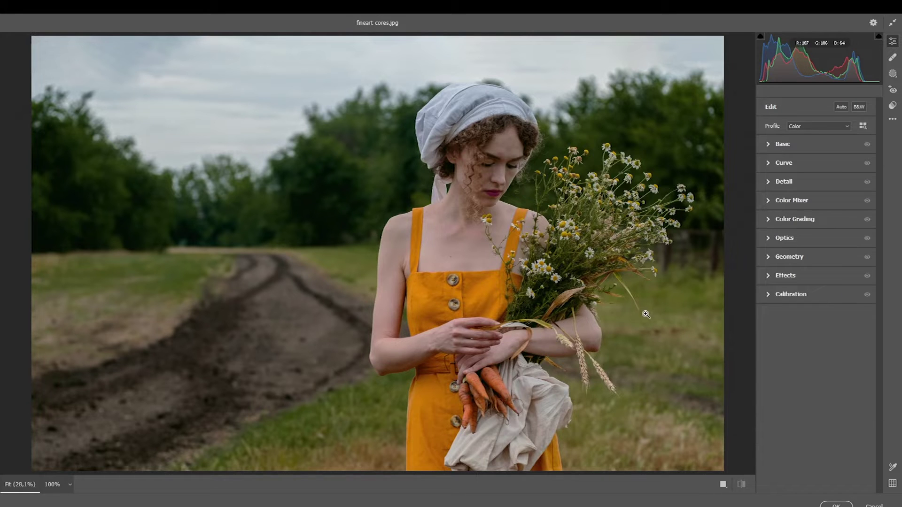
pyautogui.click(770, 295)
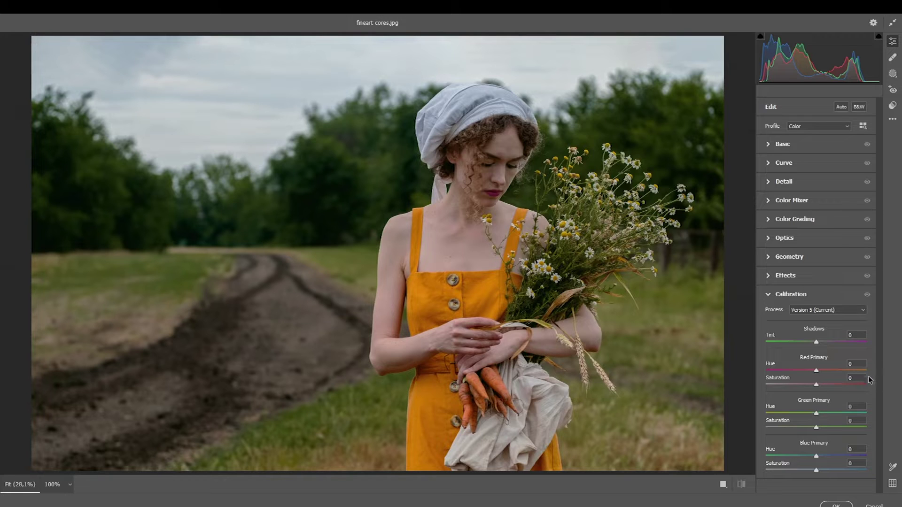
pyautogui.click(828, 348)
pyautogui.write('30')
pyautogui.press('Tab')
pyautogui.write('30')
pyautogui.press('Tab')
pyautogui.write('-40')
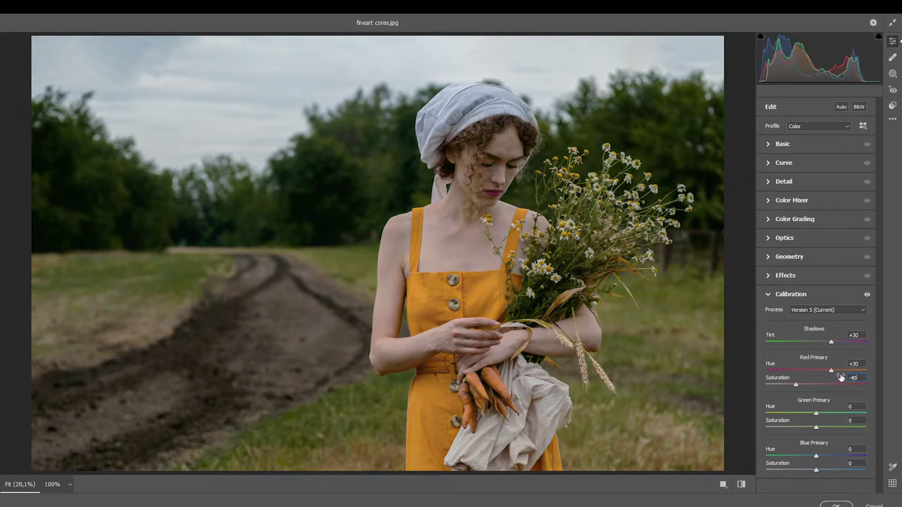
# Set Green hue +50/saturation -5, Blue hue +30/saturation -15, and Red saturation -10.
pyautogui.press('Tab')
pyautogui.write('50')
pyautogui.press('Tab')
pyautogui.write('-5')
pyautogui.press('Tab')
pyautogui.write('30')
pyautogui.press('Tab')
pyautogui.write('-15')
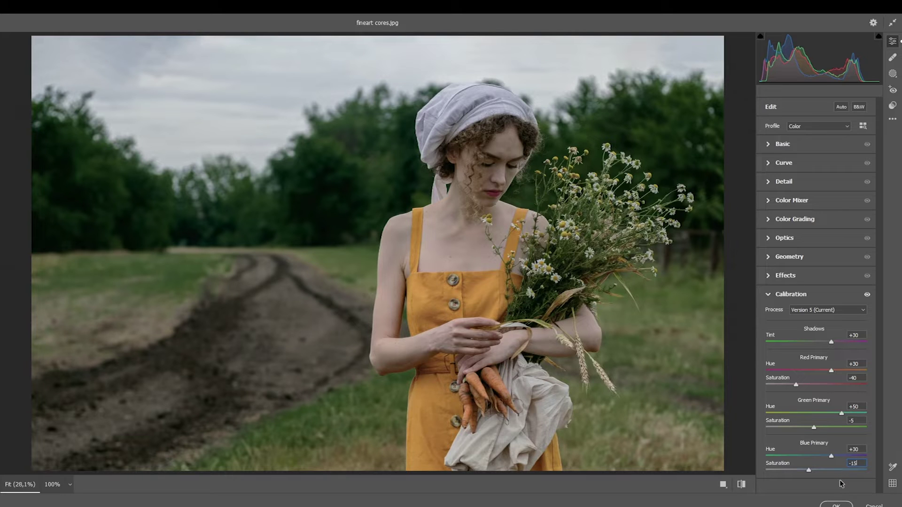
pyautogui.moveTo(809, 469); pyautogui.dragTo(805, 472)
pyautogui.click(854, 463)
pyautogui.write('-15')
pyautogui.click(844, 484)
pyautogui.moveTo(796, 385)
pyautogui.mouseDown()
pyautogui.moveTo(826, 386)
pyautogui.moveTo(814, 387)
pyautogui.mouseUp()
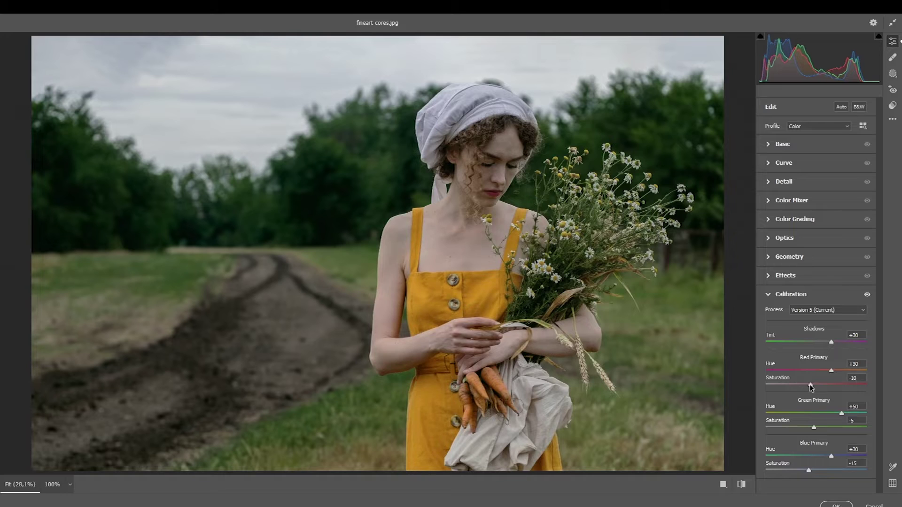
# Darken the photo's edges with a -17 vignette.
pyautogui.click(768, 294)
pyautogui.click(769, 276)
pyautogui.moveTo(816, 316)
pyautogui.mouseDown()
pyautogui.moveTo(798, 318)
pyautogui.moveTo(807, 317)
pyautogui.mouseUp()
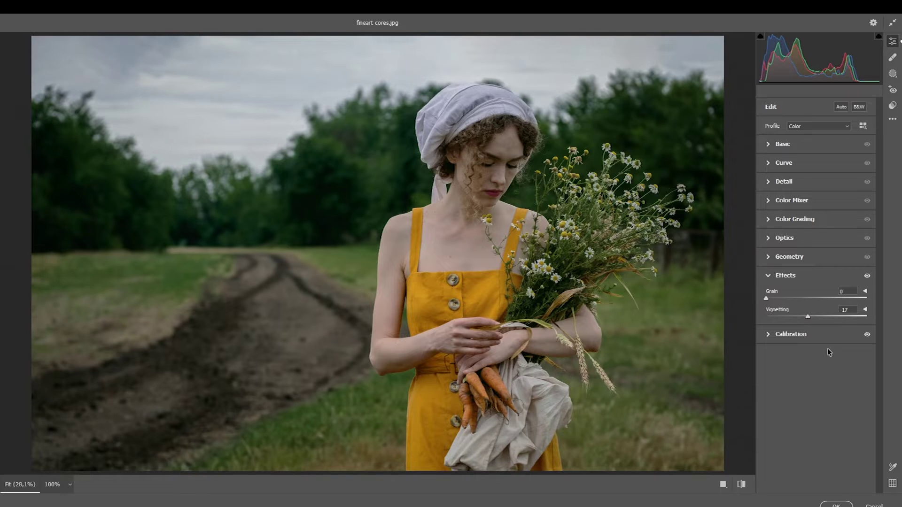
# Raise Detail sharpening to 30.
pyautogui.click(769, 278)
pyautogui.click(769, 182)
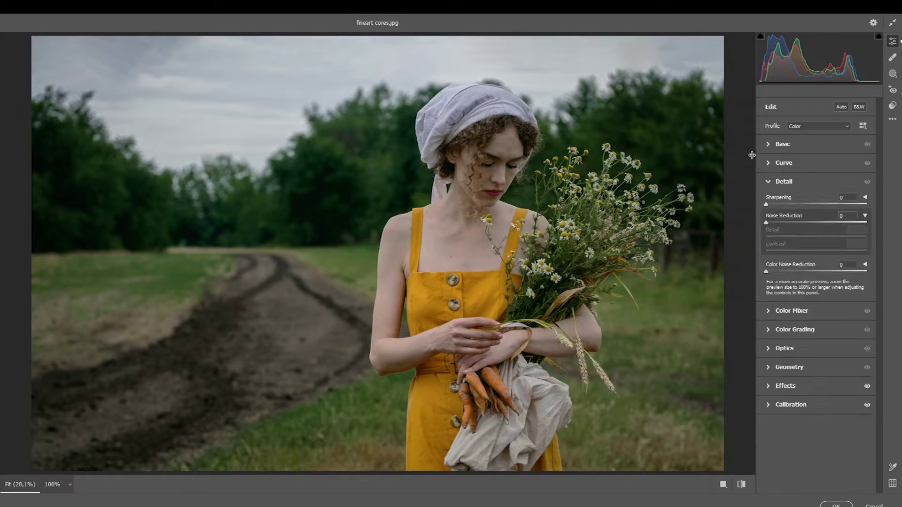
pyautogui.moveTo(773, 205); pyautogui.dragTo(785, 205)
pyautogui.click(770, 182)
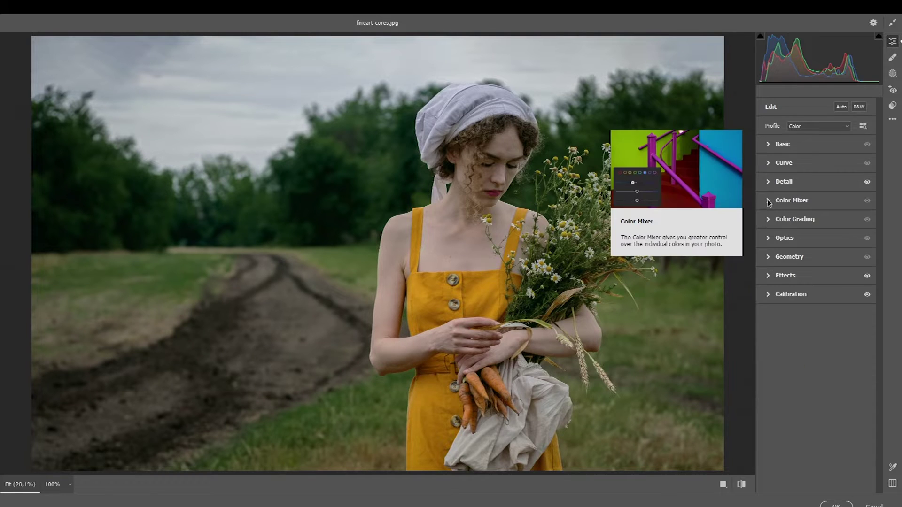
pyautogui.click(770, 203)
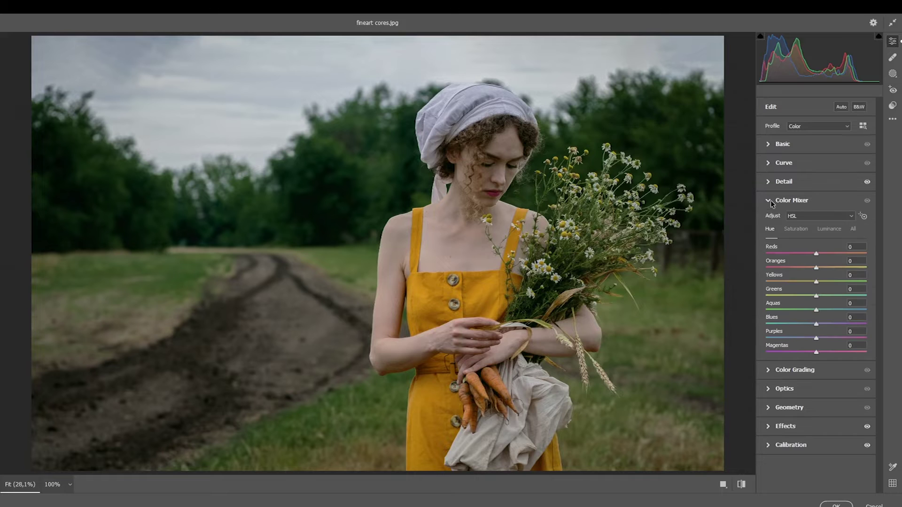
# Set Color Mixer hues: Oranges -12, Yellows -48, Greens +9, Aquas +5, Blues +8, Reds -10.
pyautogui.click(796, 229)
pyautogui.click(829, 229)
pyautogui.click(770, 229)
pyautogui.moveTo(816, 267); pyautogui.dragTo(810, 267)
pyautogui.moveTo(815, 281); pyautogui.dragTo(789, 282)
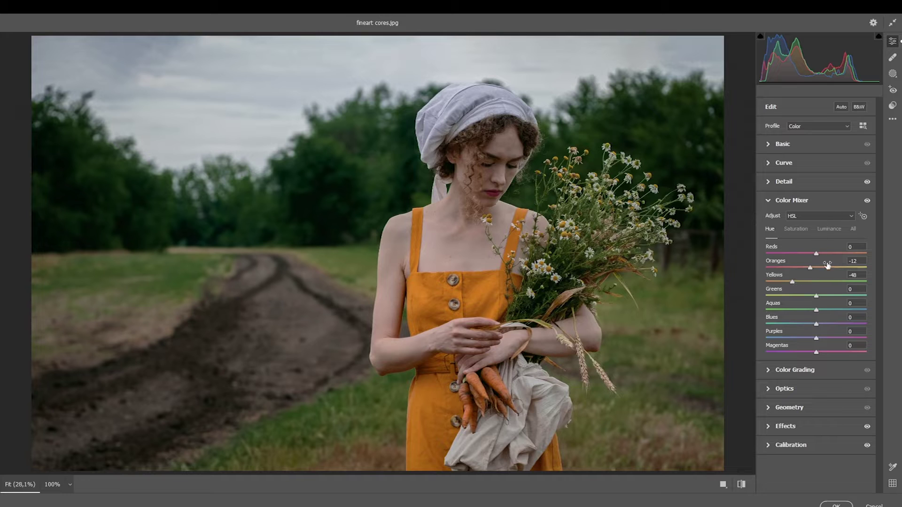
pyautogui.moveTo(817, 296); pyautogui.dragTo(818, 310)
pyautogui.moveTo(817, 324); pyautogui.dragTo(821, 325)
pyautogui.moveTo(816, 253)
pyautogui.mouseDown()
pyautogui.moveTo(861, 253)
pyautogui.moveTo(796, 260)
pyautogui.mouseUp()
# Boost Reds +23 and Oranges +24 saturation; desaturate Yellows, Greens, Blues and Magentas.
pyautogui.click(796, 230)
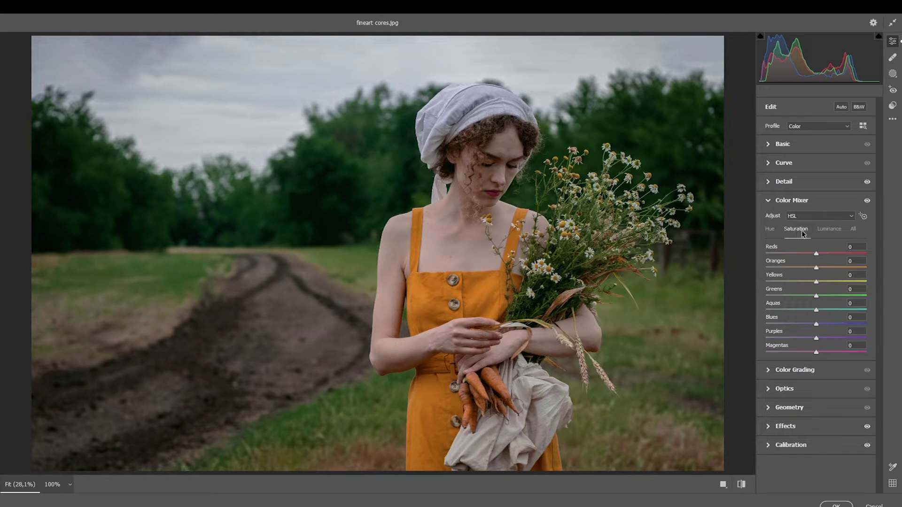
pyautogui.moveTo(818, 254); pyautogui.dragTo(826, 254)
pyautogui.click(827, 266)
pyautogui.moveTo(816, 281)
pyautogui.mouseDown()
pyautogui.moveTo(788, 283)
pyautogui.moveTo(785, 324)
pyautogui.moveTo(801, 325)
pyautogui.moveTo(795, 352)
pyautogui.mouseUp()
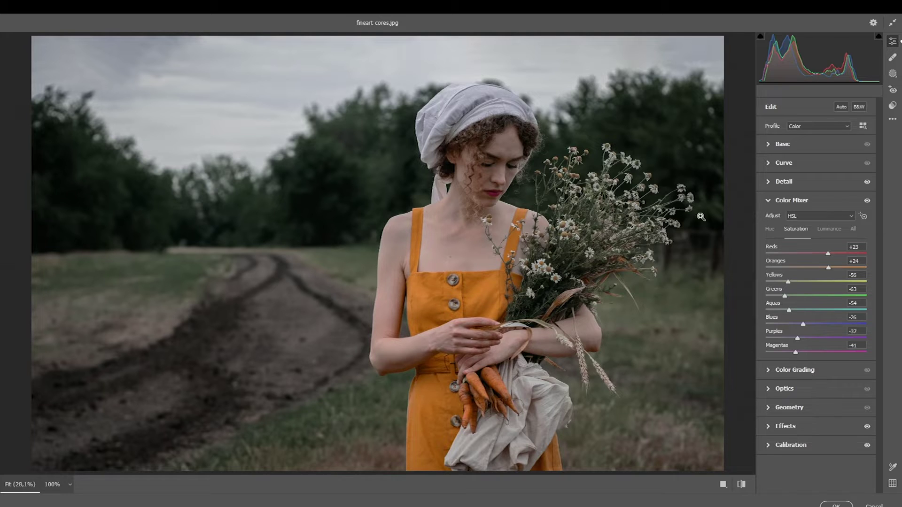
pyautogui.moveTo(785, 296)
pyautogui.mouseDown()
pyautogui.moveTo(771, 296)
pyautogui.moveTo(805, 280)
pyautogui.mouseUp()
pyautogui.click(792, 200)
# Set Basic Temperature +4, Tint -7, Contrast +9 and Texture +12.
pyautogui.click(771, 147)
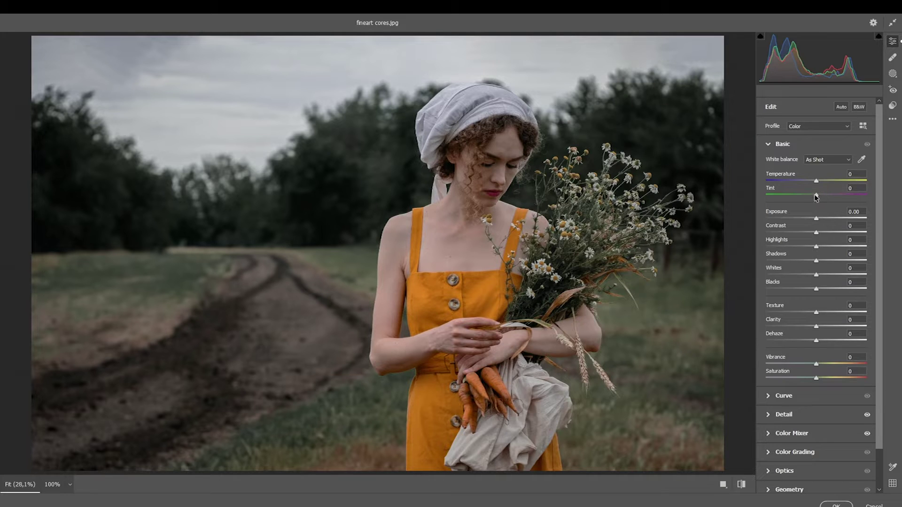
pyautogui.moveTo(813, 193); pyautogui.dragTo(818, 180)
pyautogui.moveTo(816, 233); pyautogui.dragTo(820, 231)
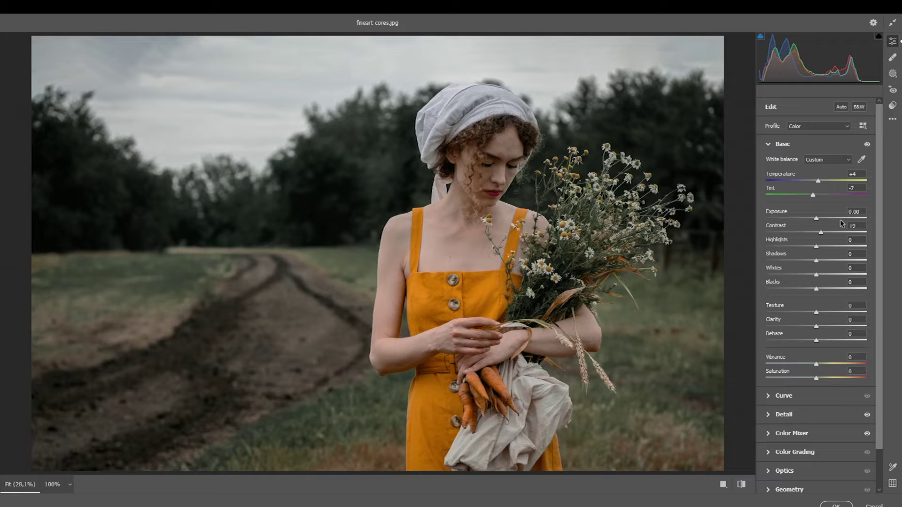
pyautogui.moveTo(816, 312); pyautogui.dragTo(822, 311)
# Pull Highlights to -20 and Shadows to -3, and raise Vibrance to +38.
pyautogui.moveTo(816, 246); pyautogui.dragTo(787, 245)
pyautogui.moveTo(835, 246)
pyautogui.mouseDown()
pyautogui.moveTo(806, 246)
pyautogui.moveTo(828, 277)
pyautogui.moveTo(804, 290)
pyautogui.moveTo(827, 289)
pyautogui.mouseUp()
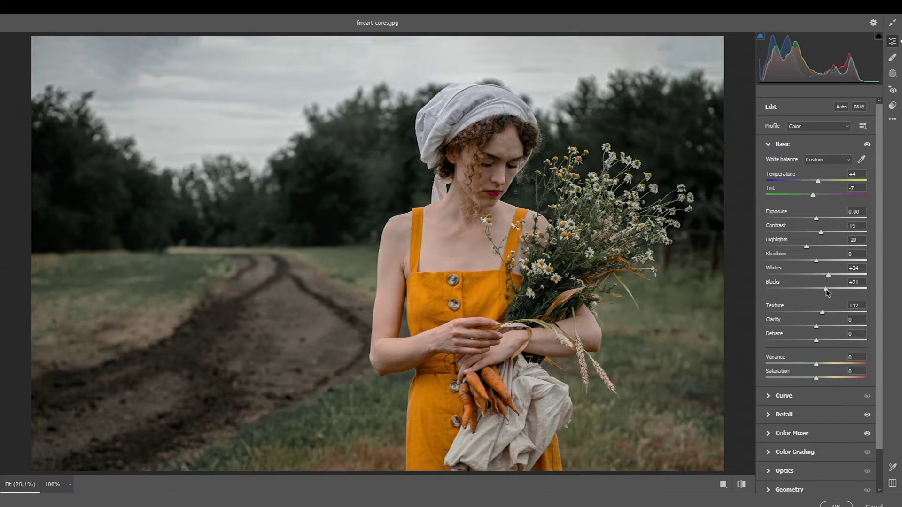
pyautogui.moveTo(815, 260); pyautogui.dragTo(815, 266)
pyautogui.moveTo(816, 364); pyautogui.dragTo(835, 364)
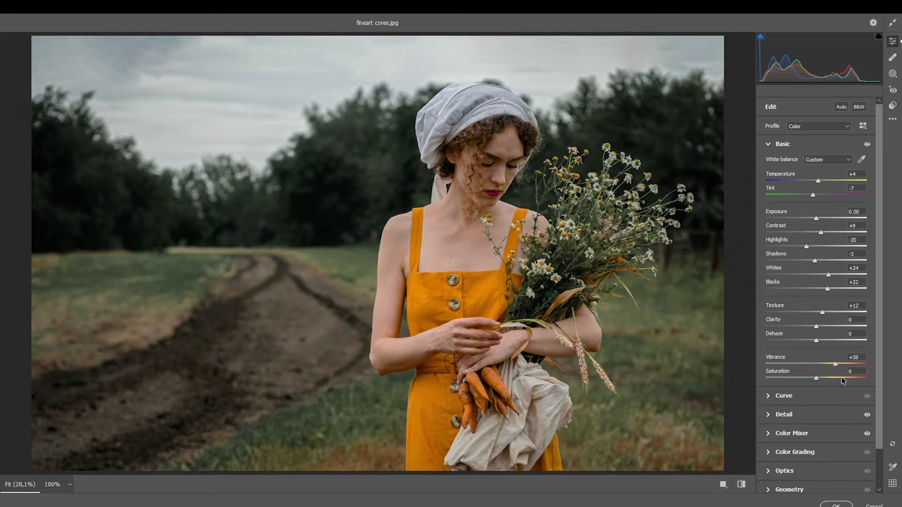
pyautogui.click(783, 144)
# Lift the blue curve's black to 7, lower its highlights, and raise RGB black to 2.
pyautogui.click(784, 162)
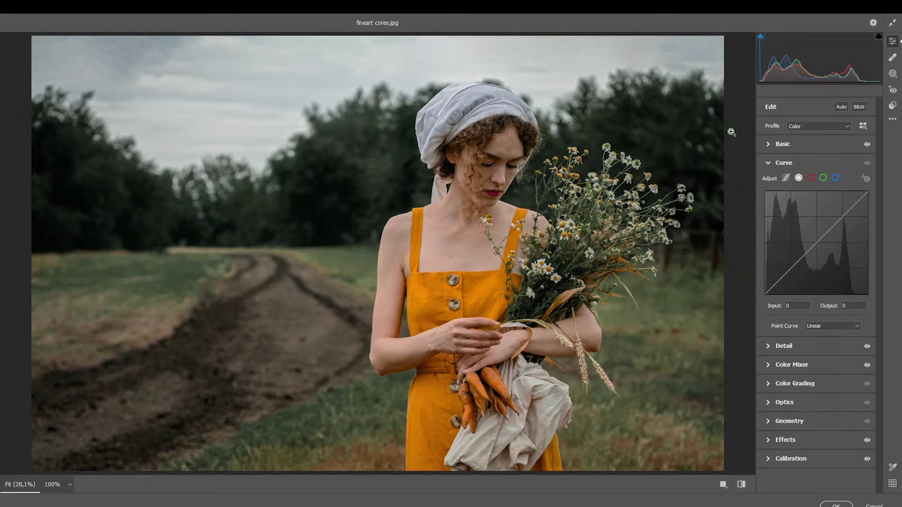
pyautogui.click(834, 178)
pyautogui.moveTo(868, 193); pyautogui.dragTo(868, 194)
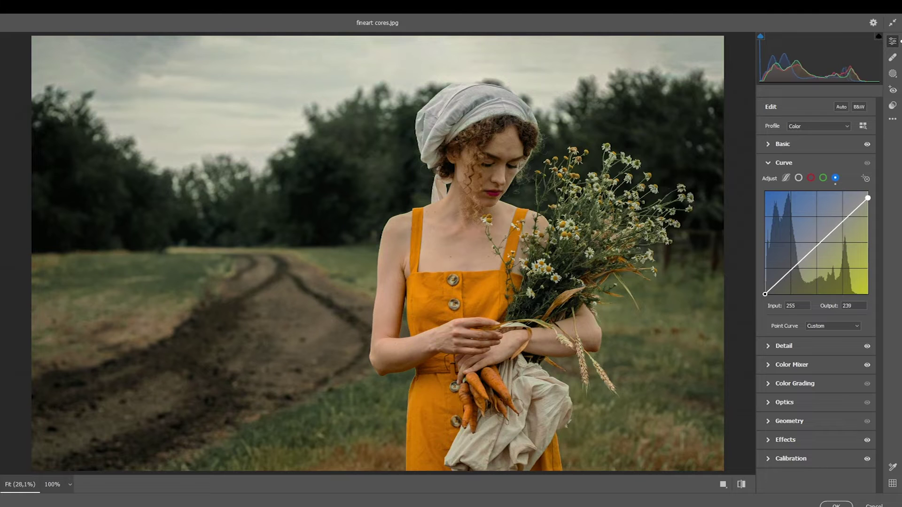
pyautogui.moveTo(764, 294); pyautogui.dragTo(764, 291)
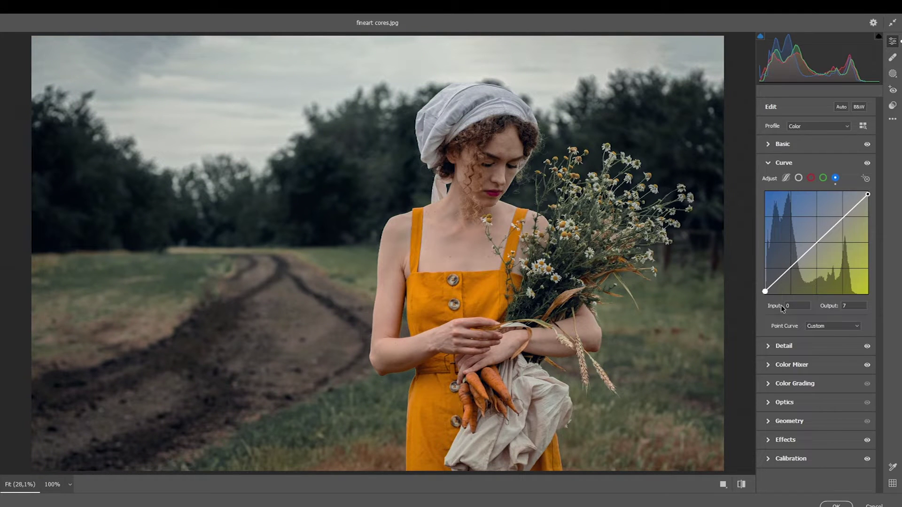
pyautogui.click(812, 178)
pyautogui.click(823, 178)
pyautogui.moveTo(765, 294); pyautogui.dragTo(764, 293)
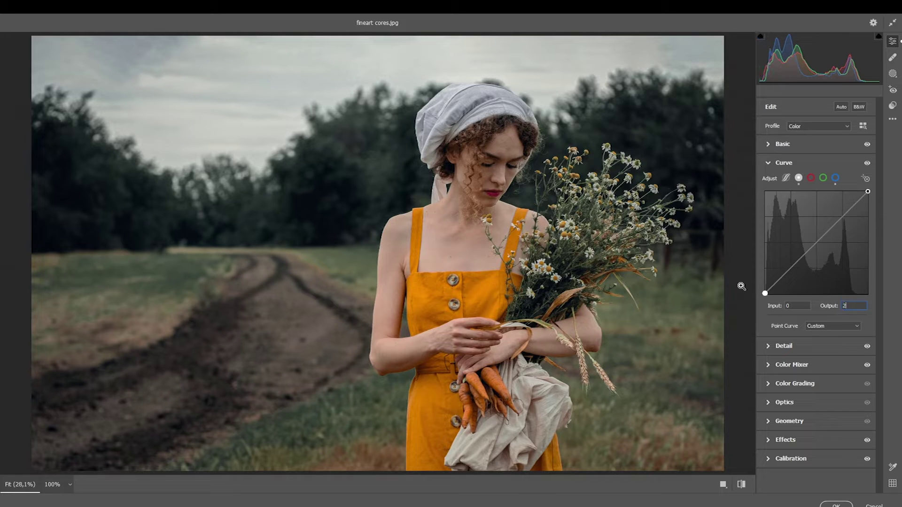
pyautogui.click(765, 161)
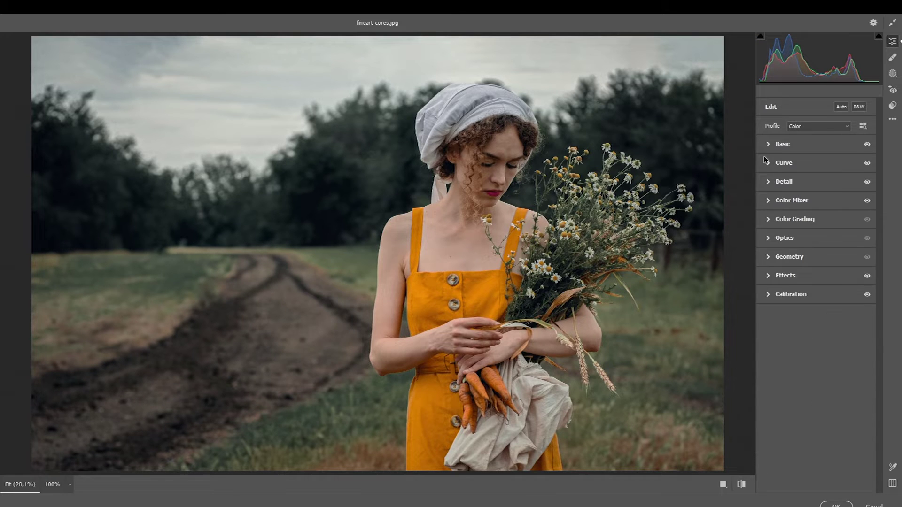
pyautogui.click(892, 121)
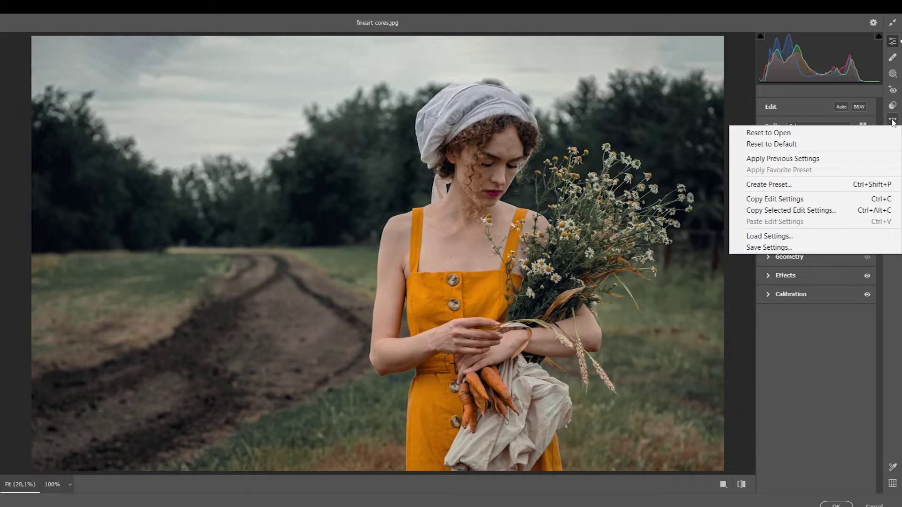
# Save the look as a 'fineart' preset, apply it, and commit the grade to Layer 1.
pyautogui.click(773, 248)
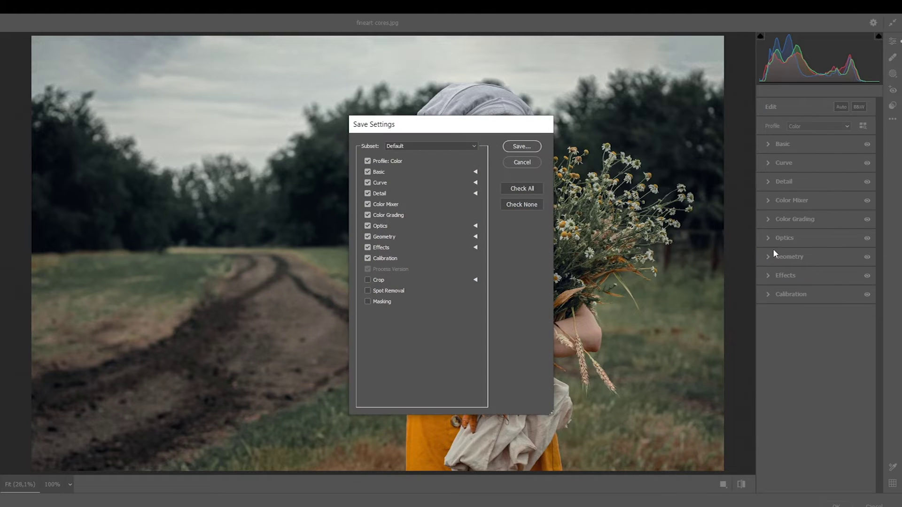
pyautogui.click(519, 147)
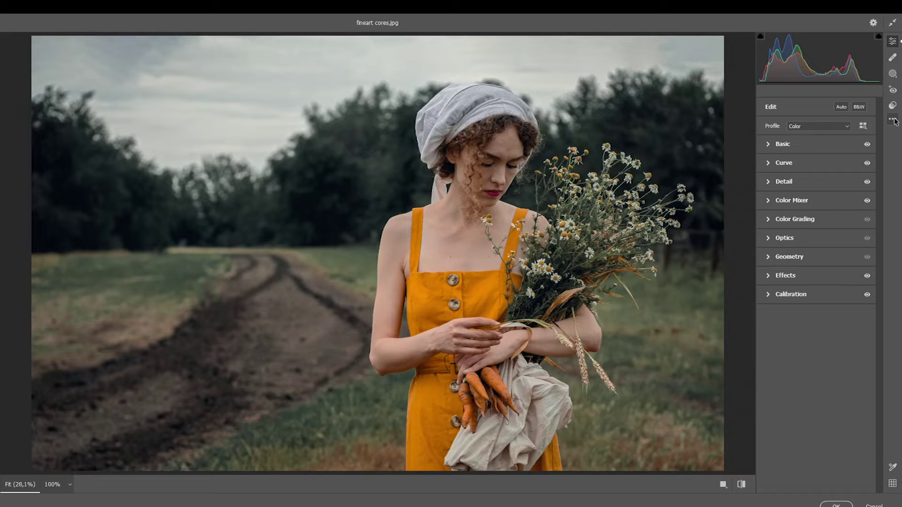
pyautogui.click(892, 107)
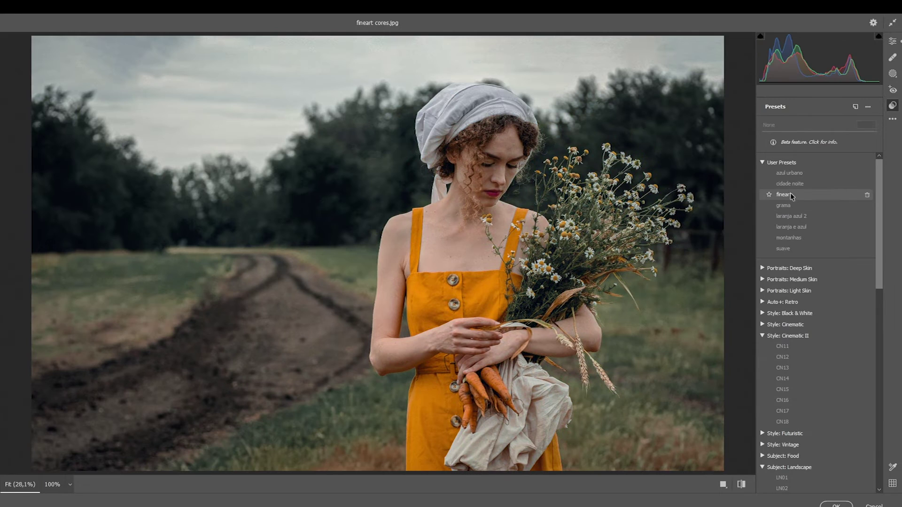
pyautogui.click(790, 194)
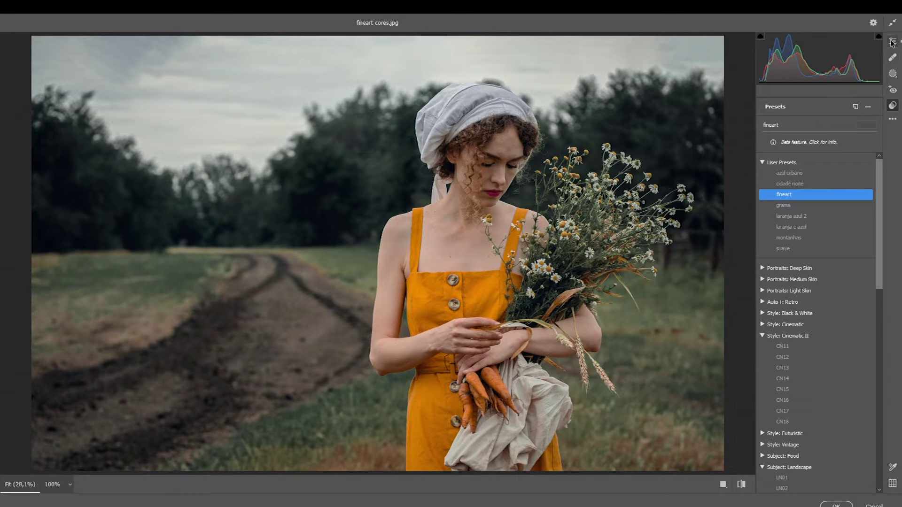
pyautogui.click(892, 42)
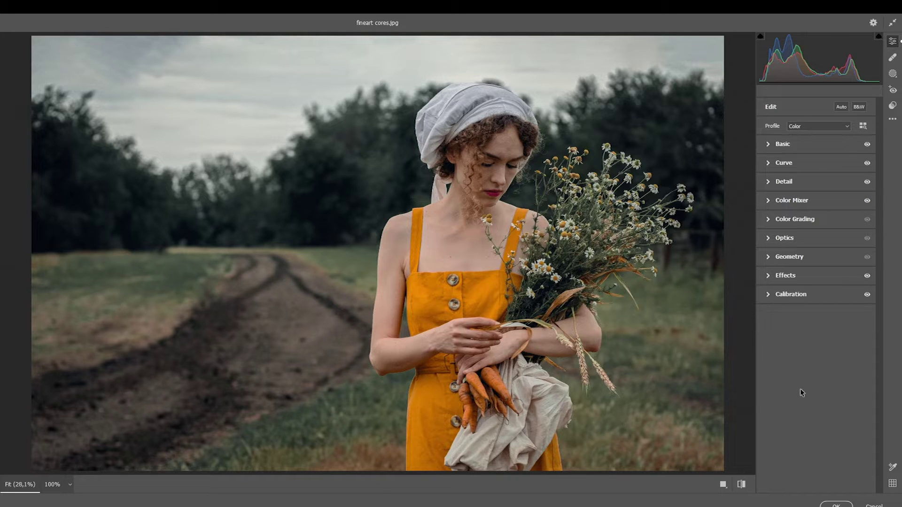
pyautogui.click(836, 505)
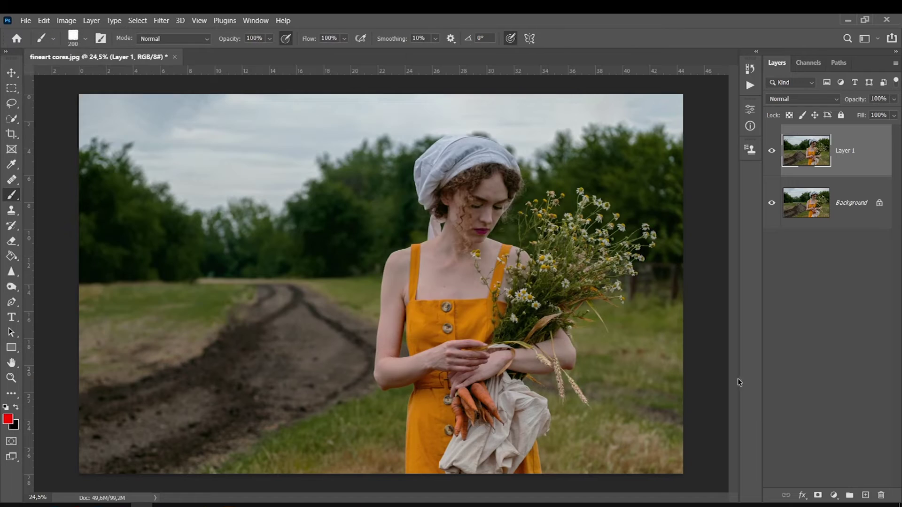
# Compare graded Layer 1 with the original, then add a Channel Mixer adjustment layer.
pyautogui.click(772, 151)
pyautogui.click(772, 152)
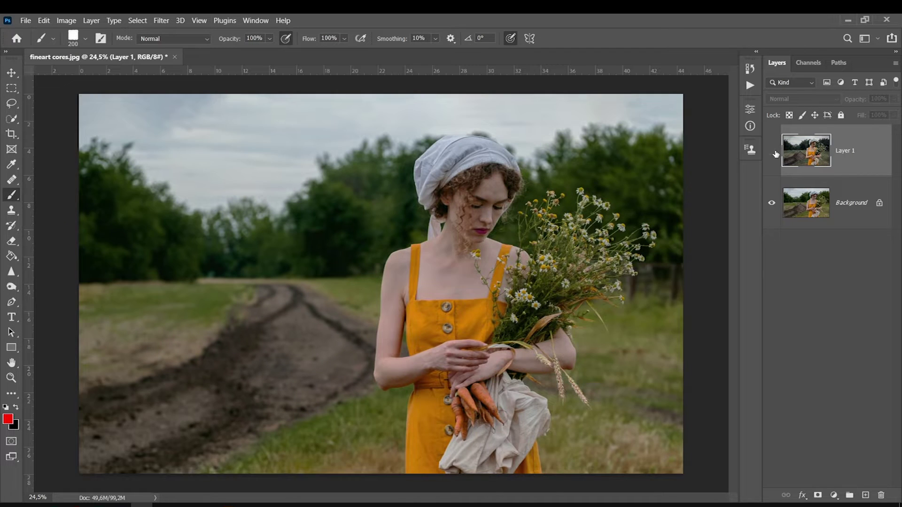
pyautogui.click(771, 152)
pyautogui.click(772, 151)
pyautogui.click(772, 151)
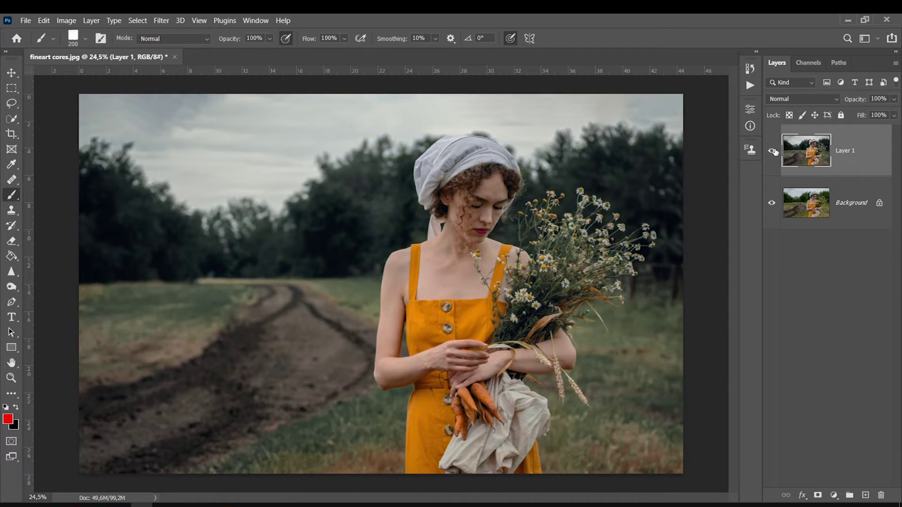
pyautogui.click(772, 152)
pyautogui.click(772, 151)
pyautogui.click(834, 495)
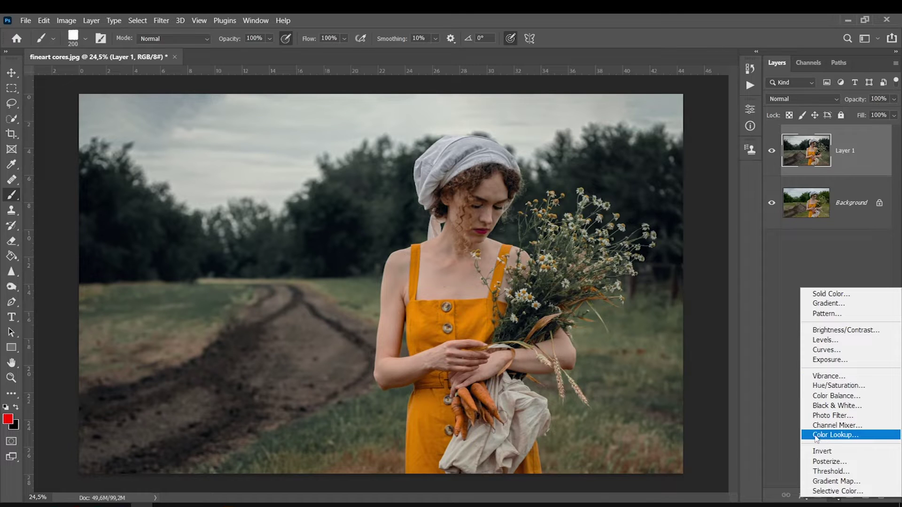
pyautogui.click(827, 425)
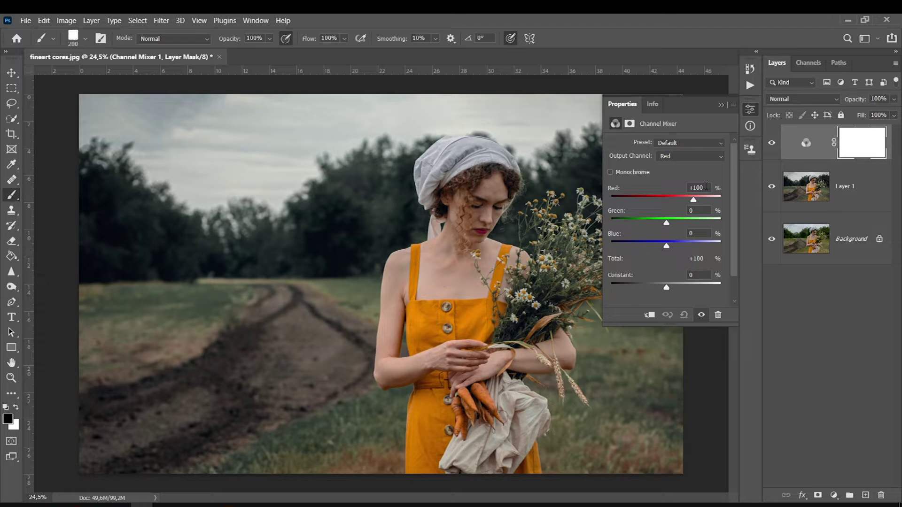
# Set the Channel Mixer Blue output to Red -18, Green +72, Blue +33.
pyautogui.hotkey('alt', '4')
pyautogui.click(669, 158)
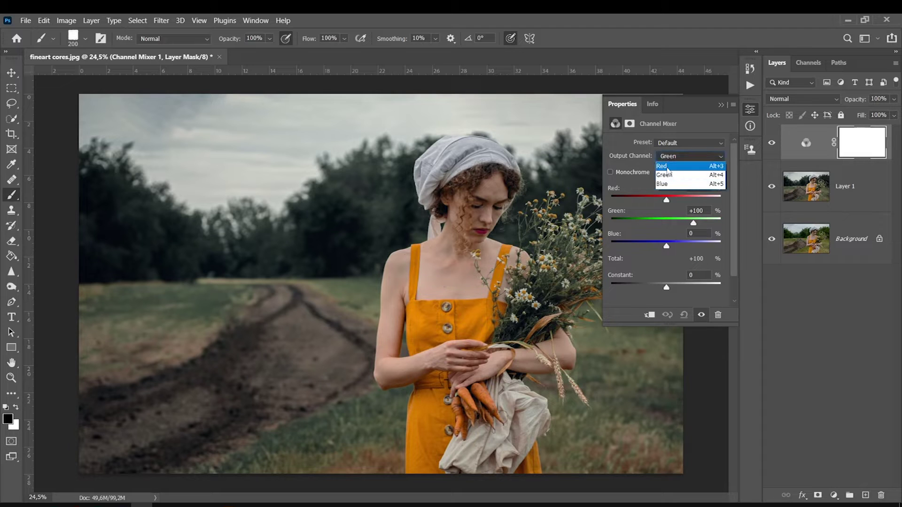
pyautogui.click(669, 158)
pyautogui.click(671, 175)
pyautogui.write('0')
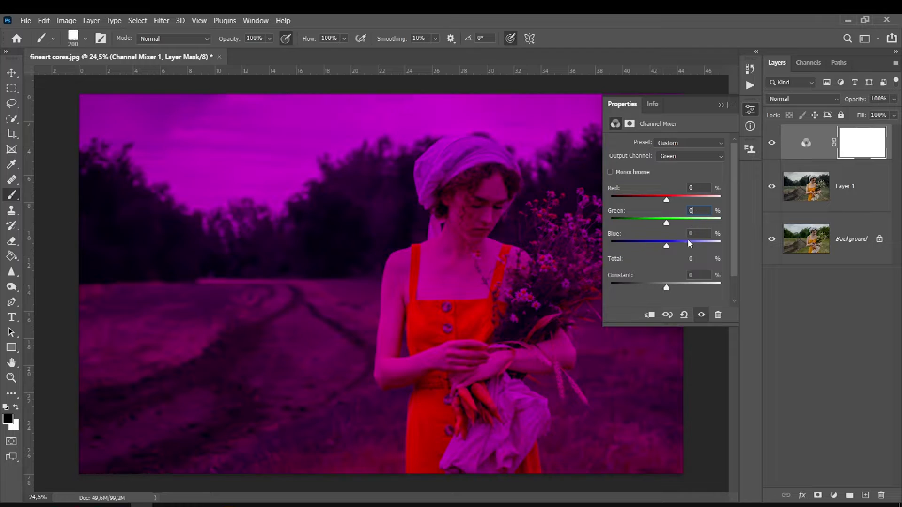
pyautogui.write('100')
pyautogui.click(675, 156)
pyautogui.click(672, 185)
pyautogui.doubleClick(699, 233)
pyautogui.write('0')
pyautogui.click(696, 210)
pyautogui.write('100')
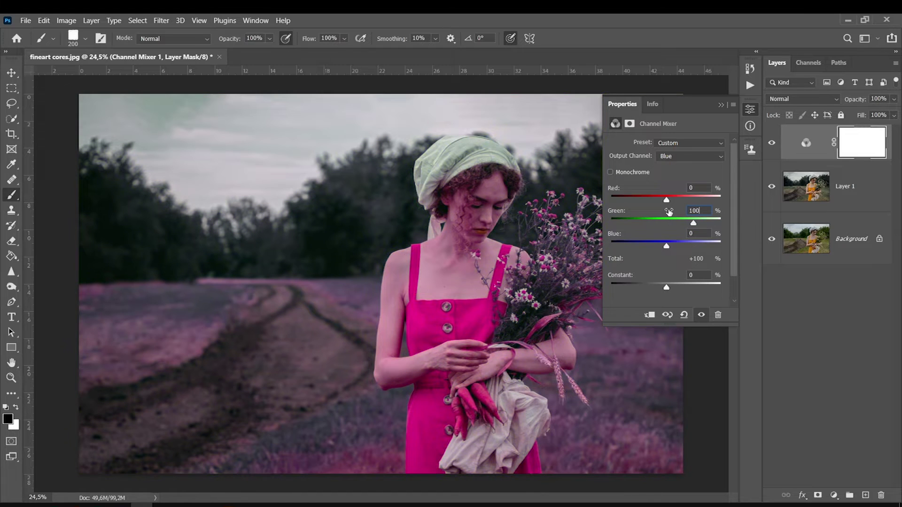
pyautogui.moveTo(668, 212); pyautogui.dragTo(661, 201)
pyautogui.moveTo(666, 246); pyautogui.dragTo(678, 246)
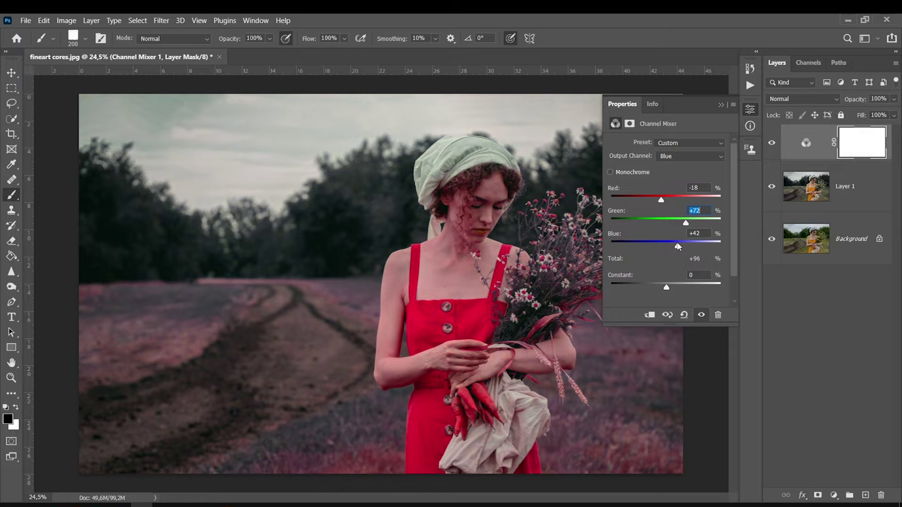
pyautogui.click(721, 104)
# Blend the Channel Mixer layer as Lighten at 53% opacity, comparing it on and off.
pyautogui.click(771, 143)
pyautogui.click(771, 144)
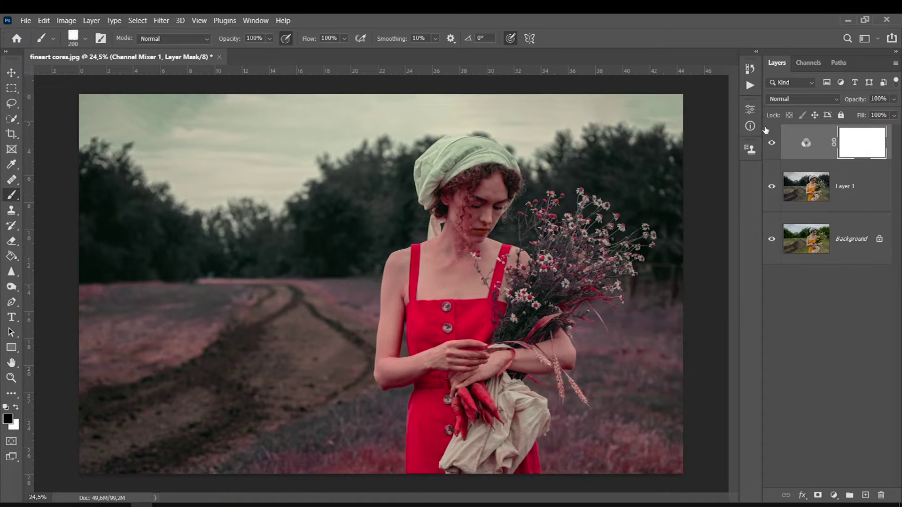
pyautogui.click(893, 115)
pyautogui.moveTo(895, 128)
pyautogui.mouseDown()
pyautogui.moveTo(860, 131)
pyautogui.moveTo(895, 128)
pyautogui.mouseUp()
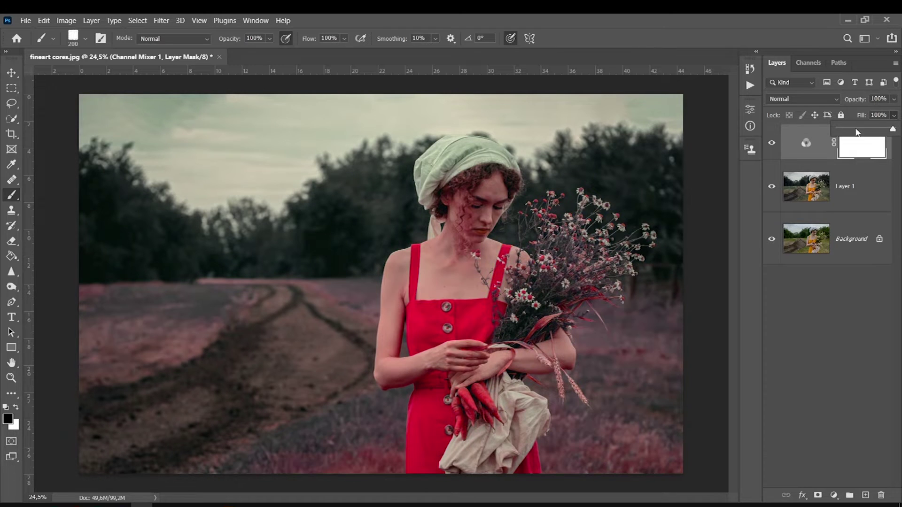
pyautogui.click(795, 99)
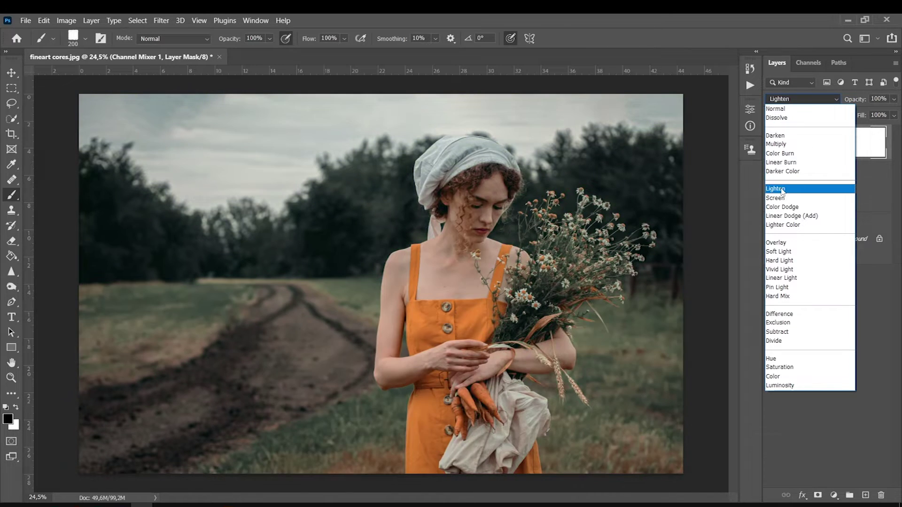
pyautogui.click(781, 188)
pyautogui.click(894, 100)
pyautogui.moveTo(892, 113); pyautogui.dragTo(857, 113)
pyautogui.click(772, 144)
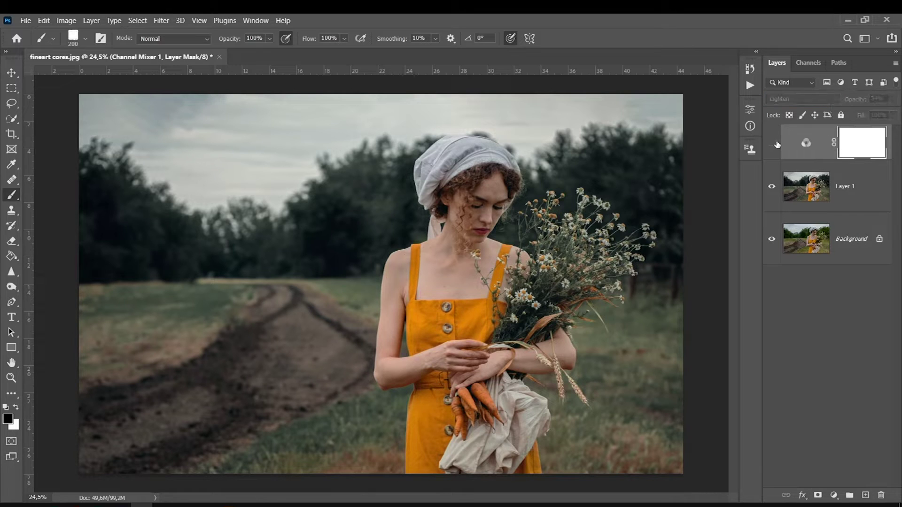
pyautogui.click(893, 99)
pyautogui.moveTo(857, 113); pyautogui.dragTo(867, 113)
pyautogui.click(772, 142)
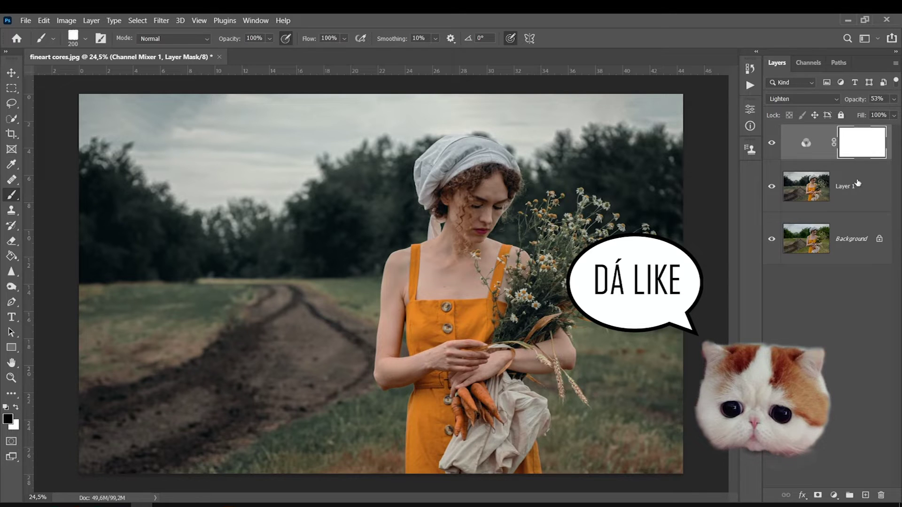
pyautogui.click(834, 495)
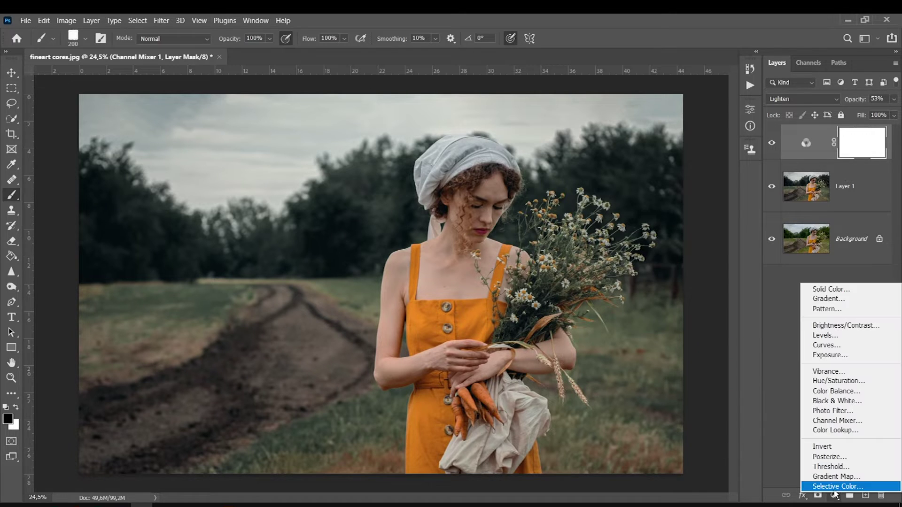
# Merge the Channel Mixer adjustment into Layer 1, leaving one Channel Mixer 1 pixel layer above Background.
pyautogui.click(773, 288)
pyautogui.click(799, 159)
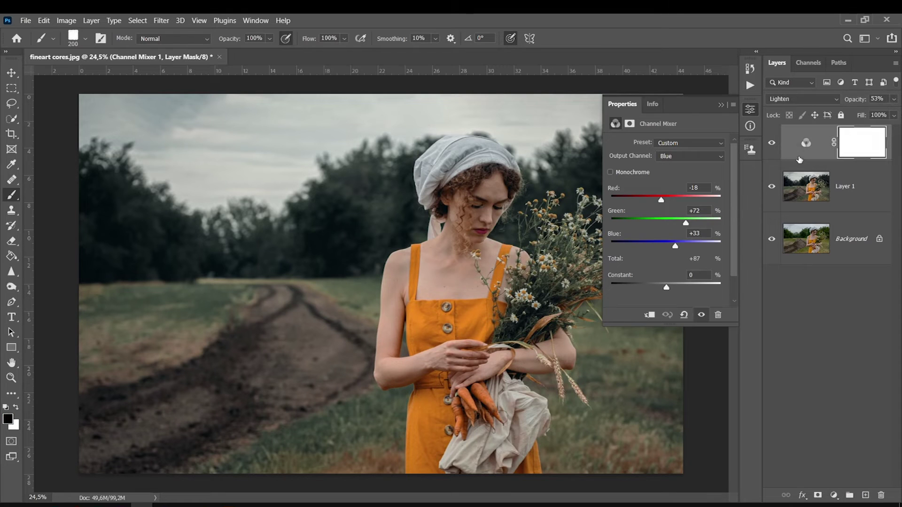
pyautogui.keyDown('shift'); pyautogui.click(859, 179); pyautogui.keyUp('shift')
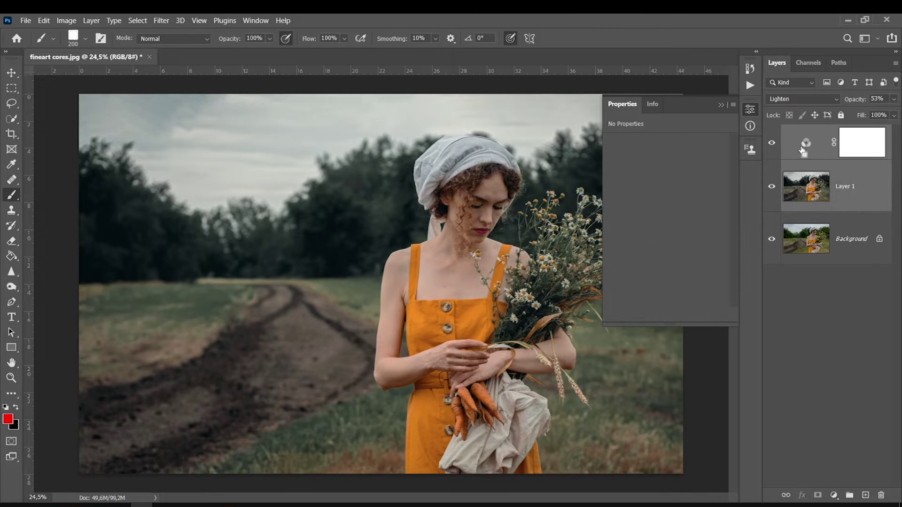
pyautogui.hotkey('ctrl', 'e')
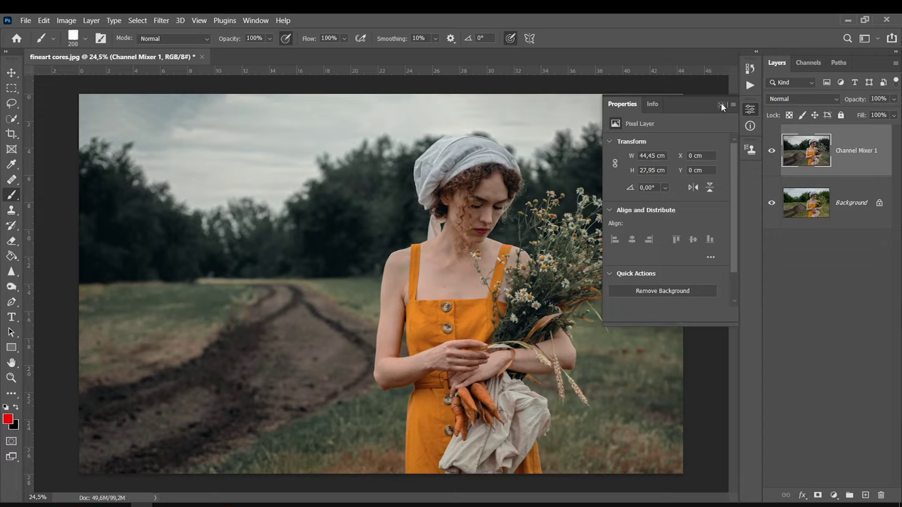
pyautogui.click(721, 104)
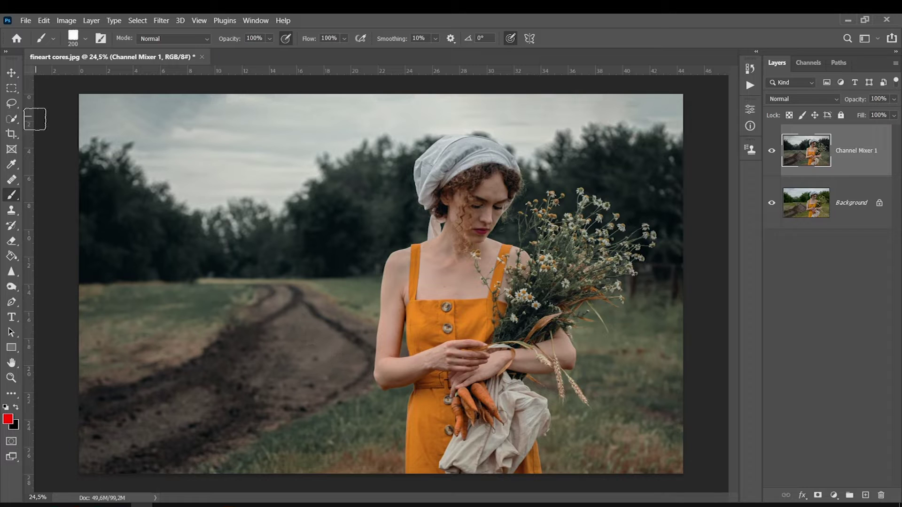
pyautogui.click(11, 119)
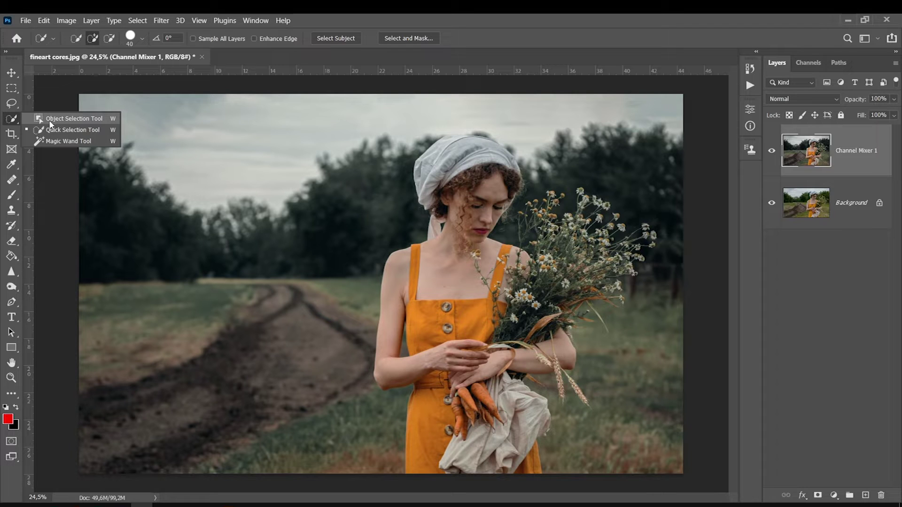
# Select the woman plus her upper bouquet with Object Selection and copy them onto a new Layer 1.
pyautogui.click(51, 123)
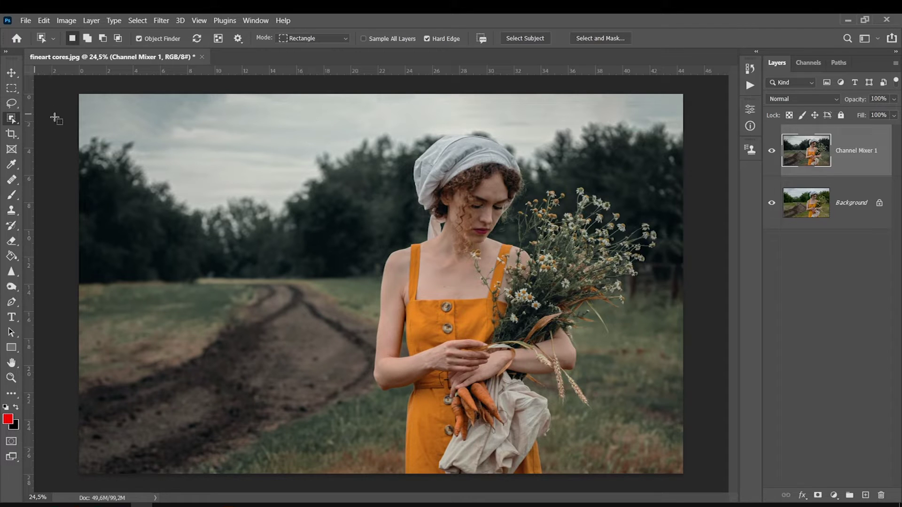
pyautogui.moveTo(286, 122); pyautogui.dragTo(666, 501)
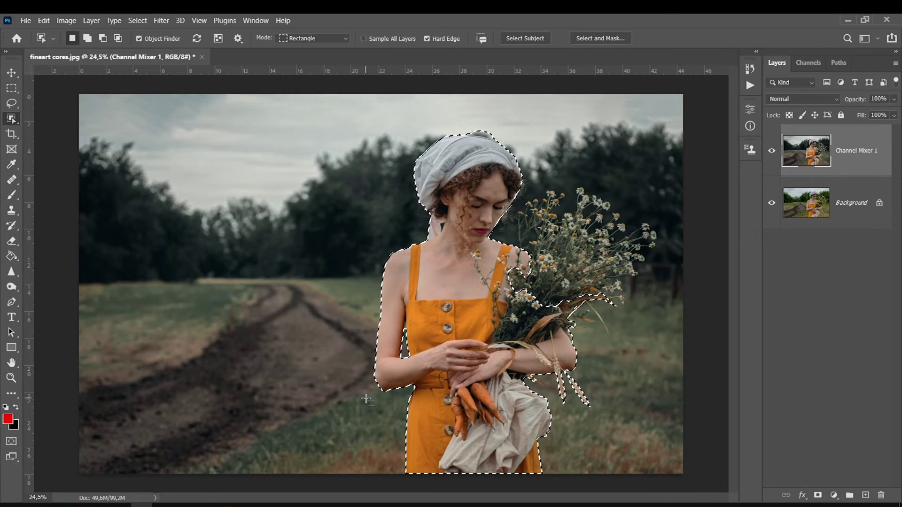
pyautogui.press('shift')
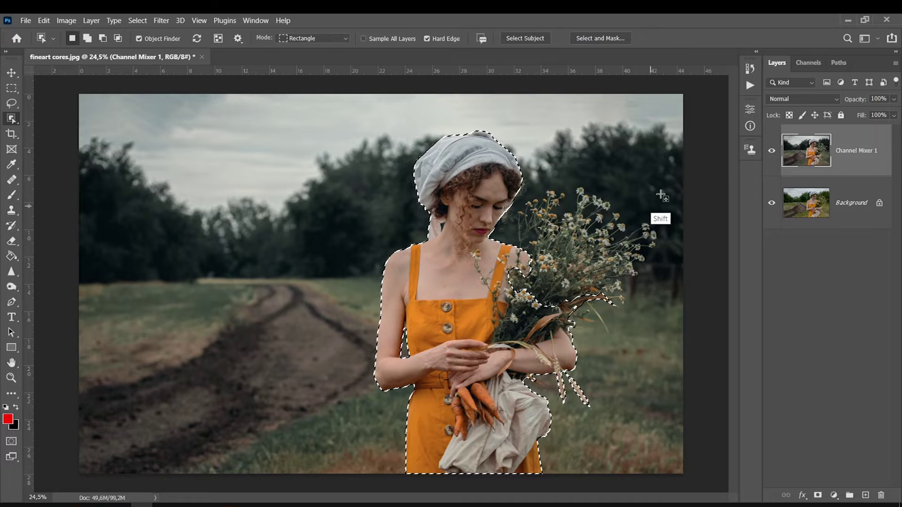
pyautogui.moveTo(659, 168); pyautogui.dragTo(470, 354)
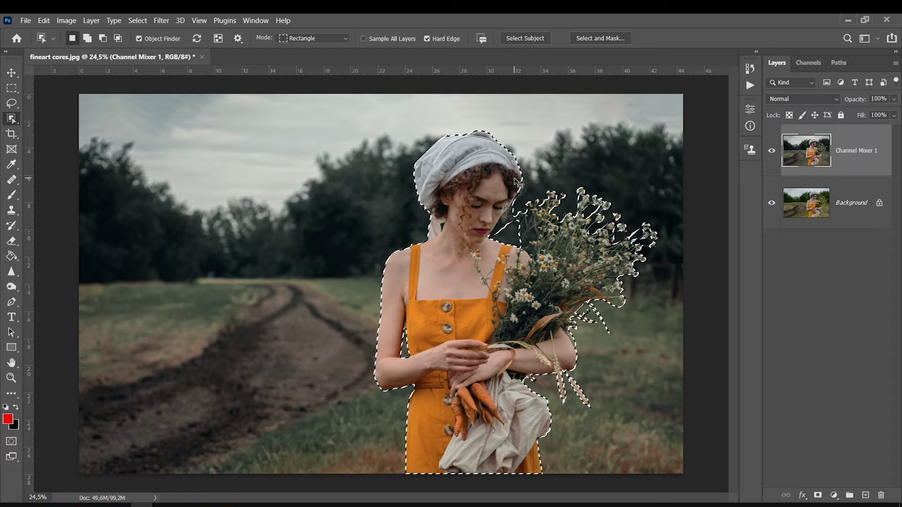
pyautogui.hotkey('ctrl', 'j')
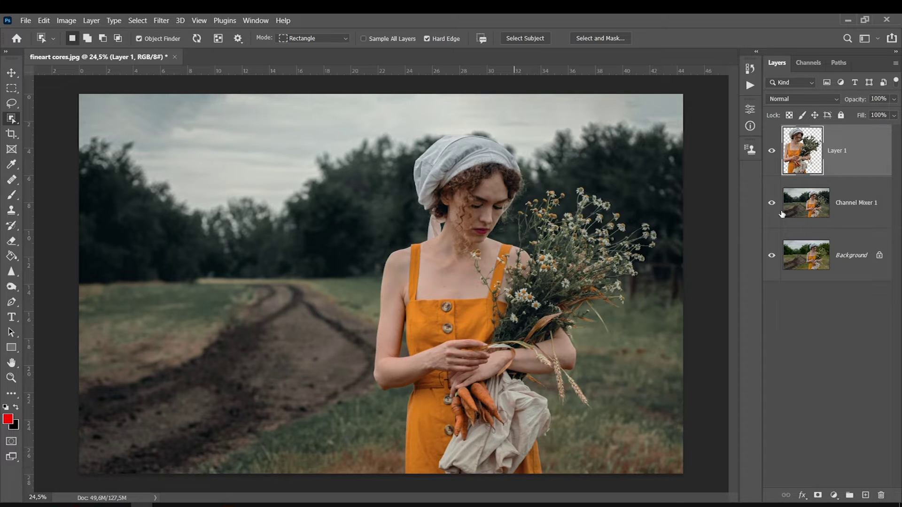
pyautogui.moveTo(772, 224); pyautogui.dragTo(771, 240)
# Duplicate Channel Mixer 1, then rename Background to 'original' and Channel Mixer 1 to 'alterada'.
pyautogui.click(802, 206)
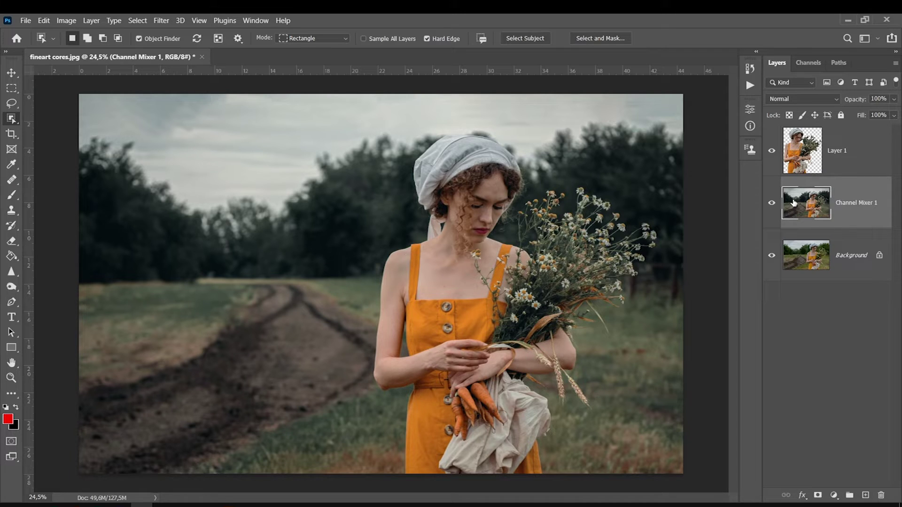
pyautogui.hotkey('ctrl', 'j')
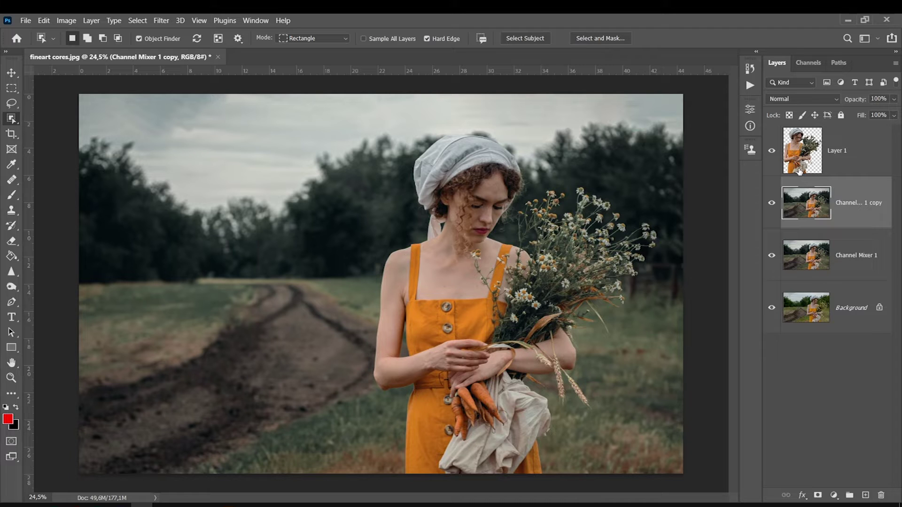
pyautogui.moveTo(777, 163); pyautogui.dragTo(771, 267)
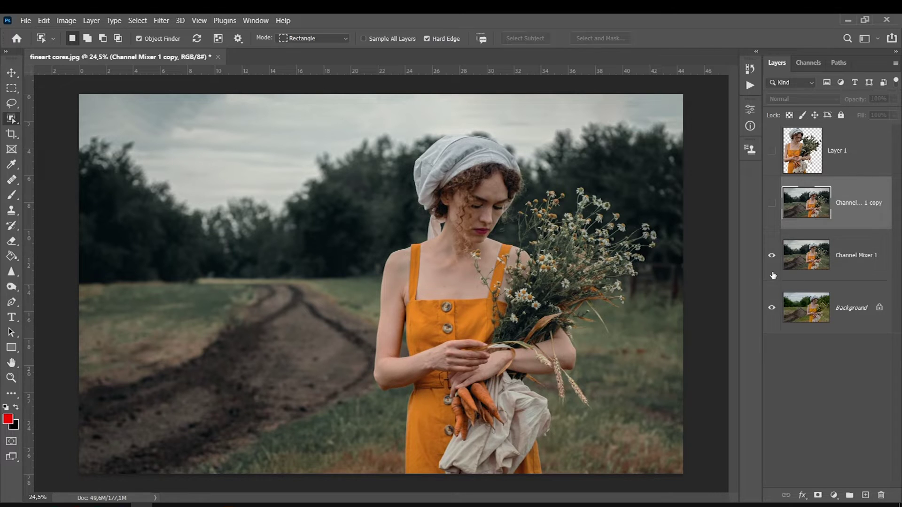
pyautogui.doubleClick(855, 312)
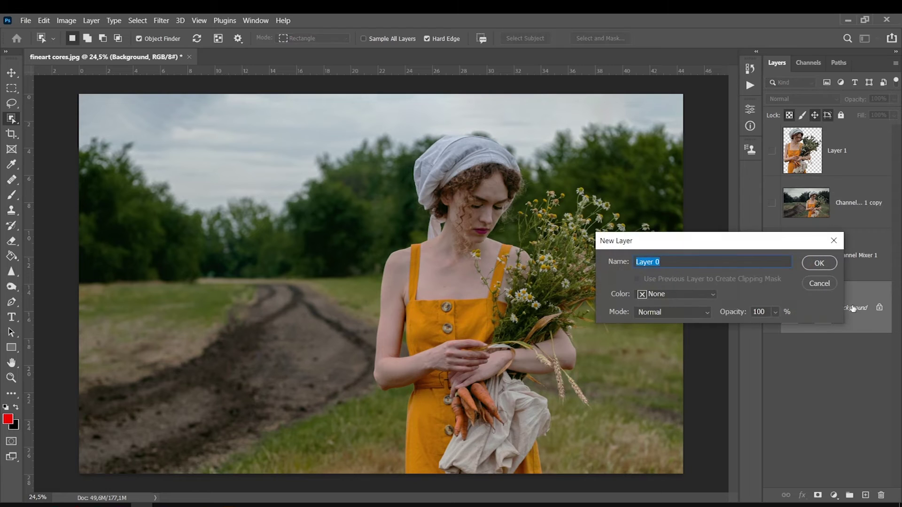
pyautogui.write('original')
pyautogui.press('Return')
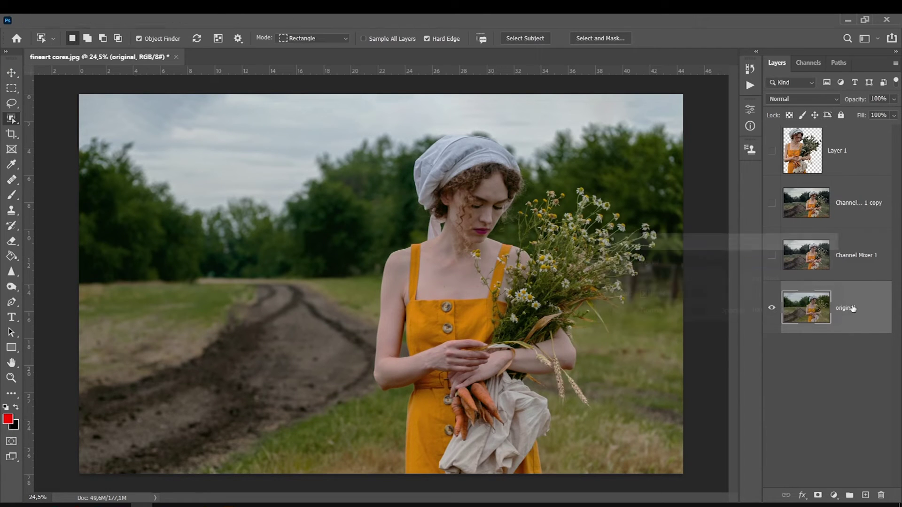
pyautogui.doubleClick(851, 255)
pyautogui.write('alterada')
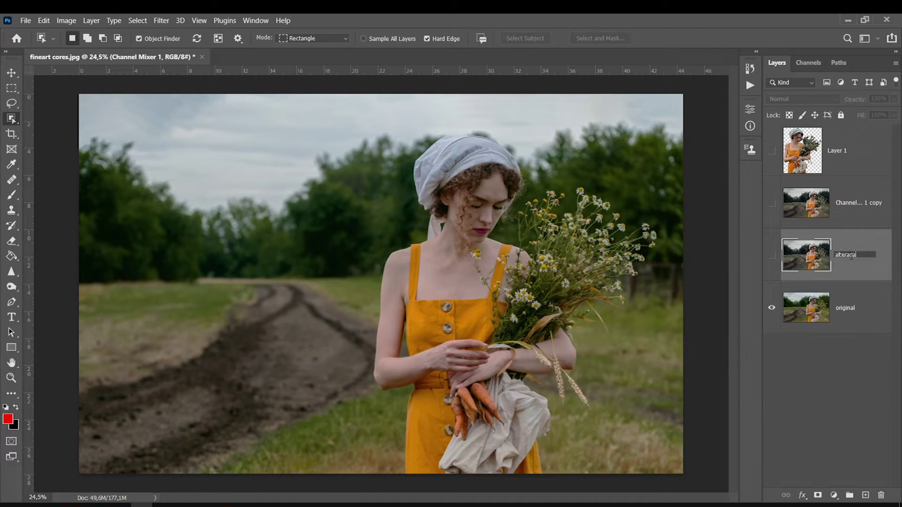
pyautogui.press('Return')
# Make Layer 1, Channel Mixer 1 copy, alterada and original all visible again.
pyautogui.click(844, 210)
pyautogui.click(846, 264)
pyautogui.click(813, 320)
pyautogui.click(818, 251)
pyautogui.click(818, 207)
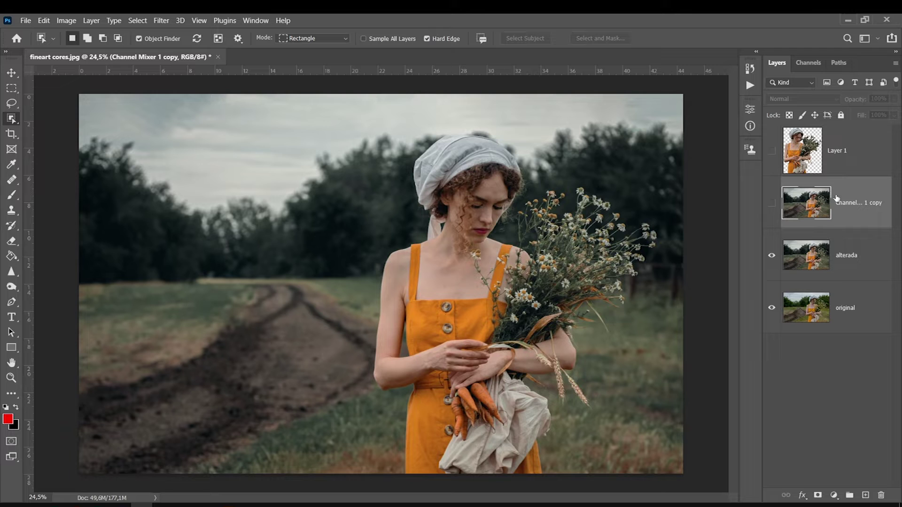
pyautogui.click(830, 151)
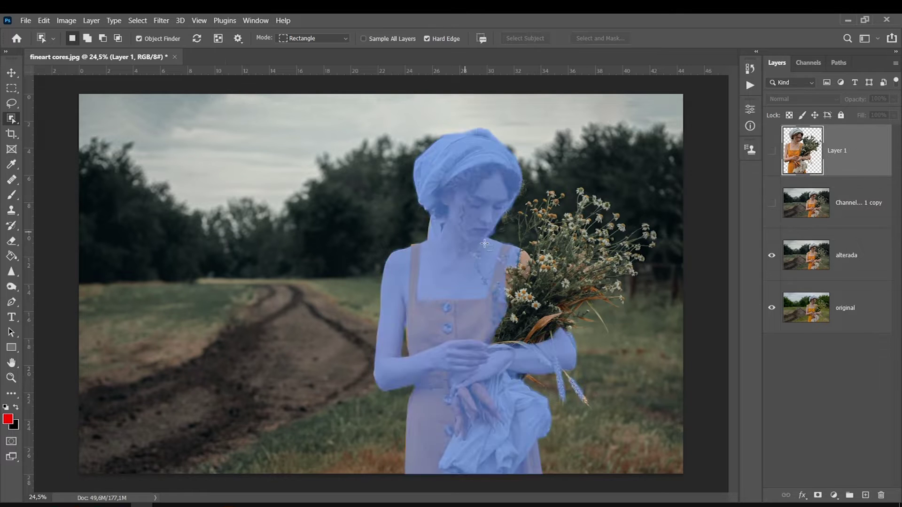
pyautogui.click(806, 257)
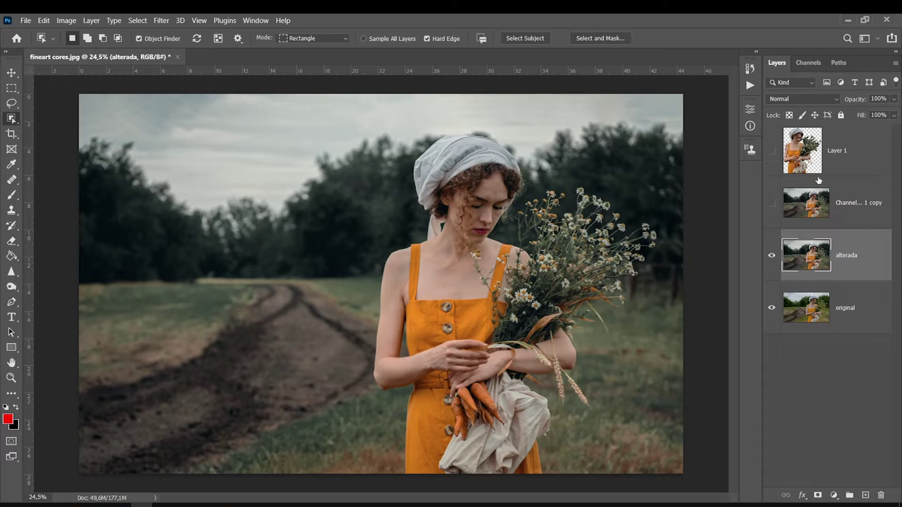
pyautogui.click(813, 158)
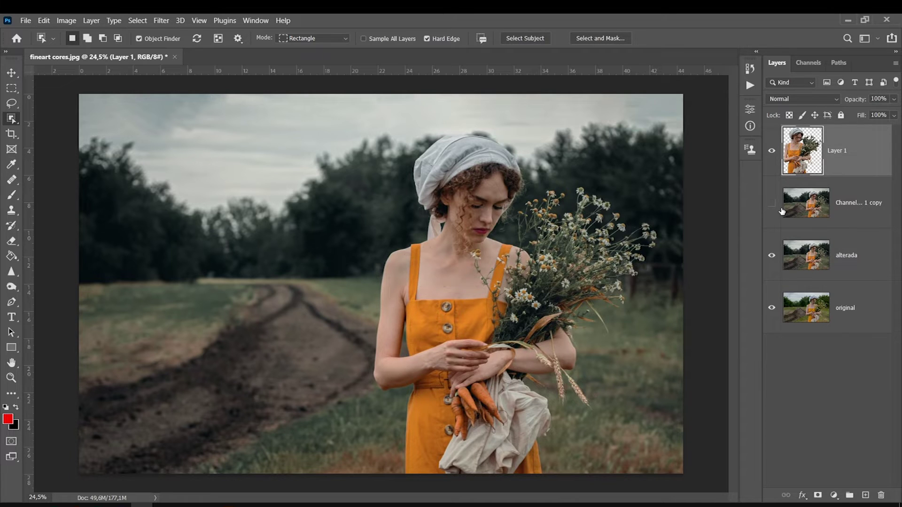
pyautogui.click(815, 200)
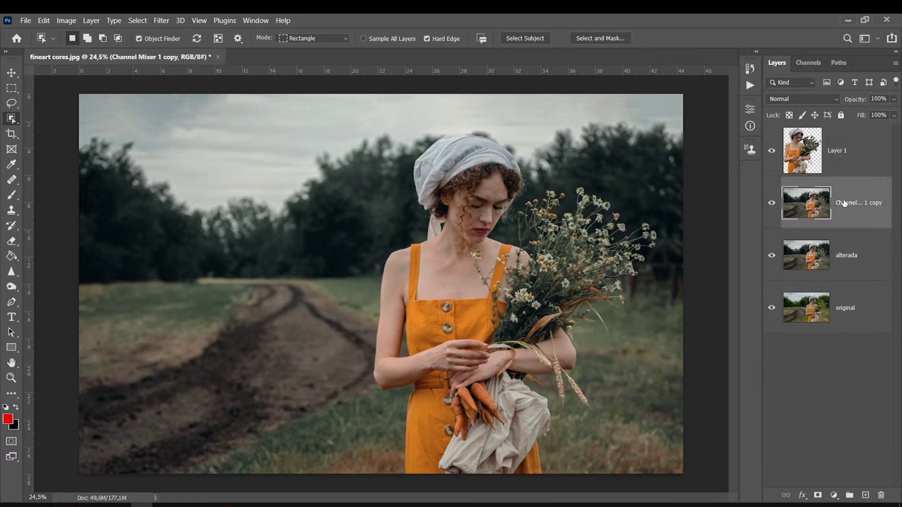
pyautogui.click(162, 21)
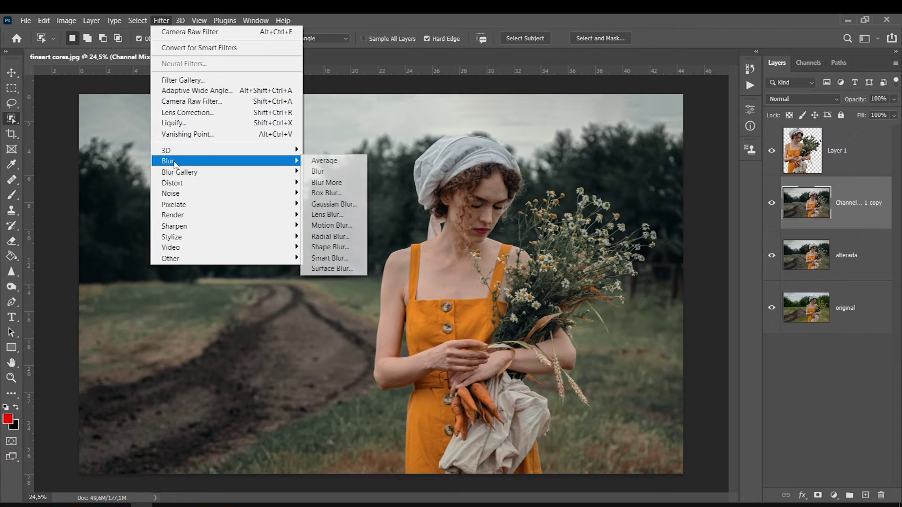
pyautogui.moveTo(180, 172)
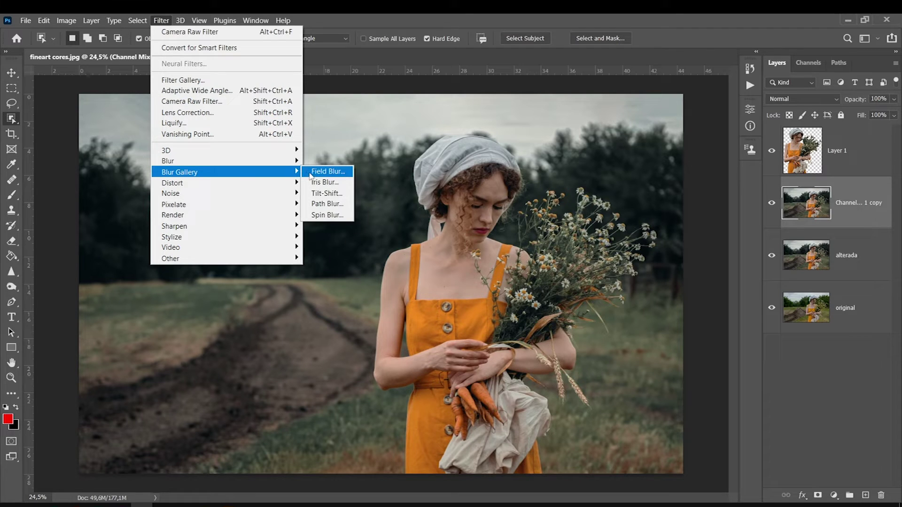
# Apply a 19 px Tilt-Shift blur with light bokeh, keeping the focus band on the woman.
pyautogui.click(322, 194)
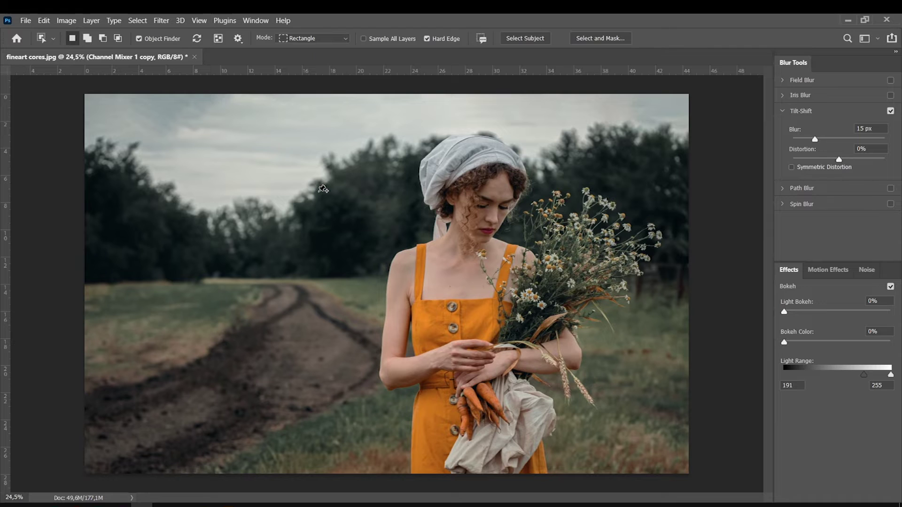
pyautogui.moveTo(394, 294)
pyautogui.mouseDown()
pyautogui.moveTo(378, 293)
pyautogui.moveTo(396, 434)
pyautogui.moveTo(404, 437)
pyautogui.mouseUp()
pyautogui.moveTo(391, 383); pyautogui.dragTo(393, 378)
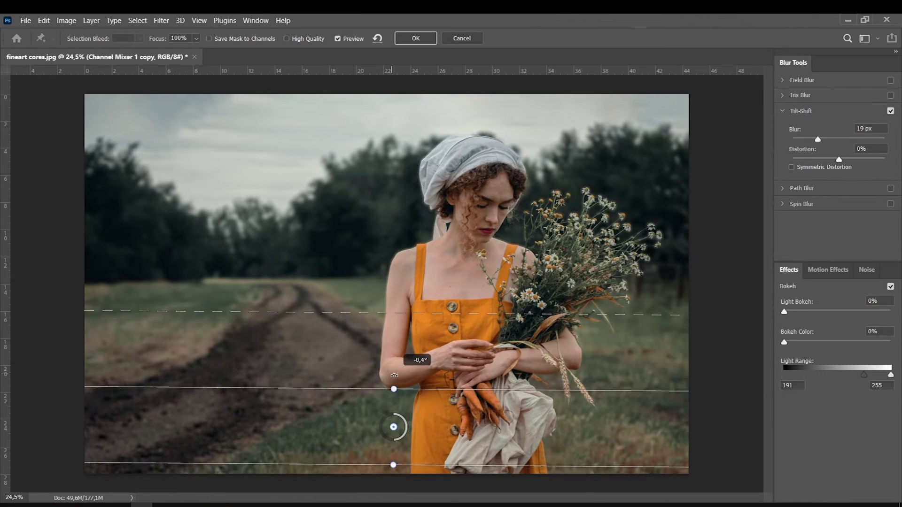
pyautogui.moveTo(379, 312); pyautogui.dragTo(362, 234)
pyautogui.moveTo(404, 427)
pyautogui.mouseDown()
pyautogui.moveTo(405, 418)
pyautogui.moveTo(390, 474)
pyautogui.mouseUp()
pyautogui.moveTo(390, 437)
pyautogui.mouseDown()
pyautogui.moveTo(310, 246)
pyautogui.moveTo(389, 291)
pyautogui.mouseUp()
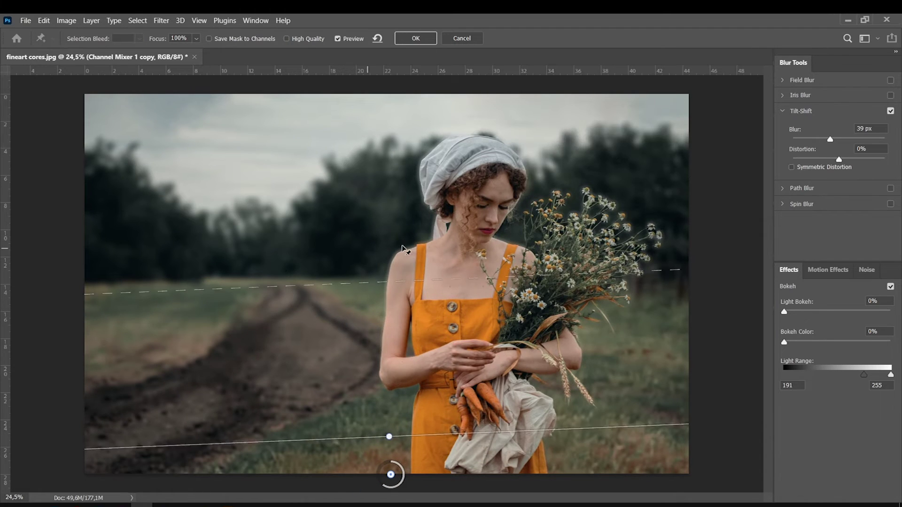
pyautogui.moveTo(784, 312)
pyautogui.mouseDown()
pyautogui.moveTo(872, 313)
pyautogui.moveTo(817, 314)
pyautogui.mouseUp()
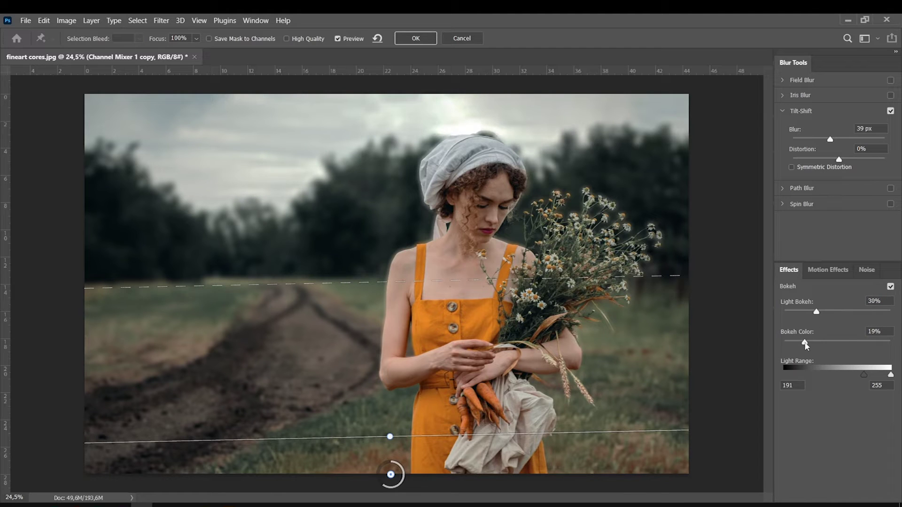
pyautogui.moveTo(817, 314); pyautogui.dragTo(800, 317)
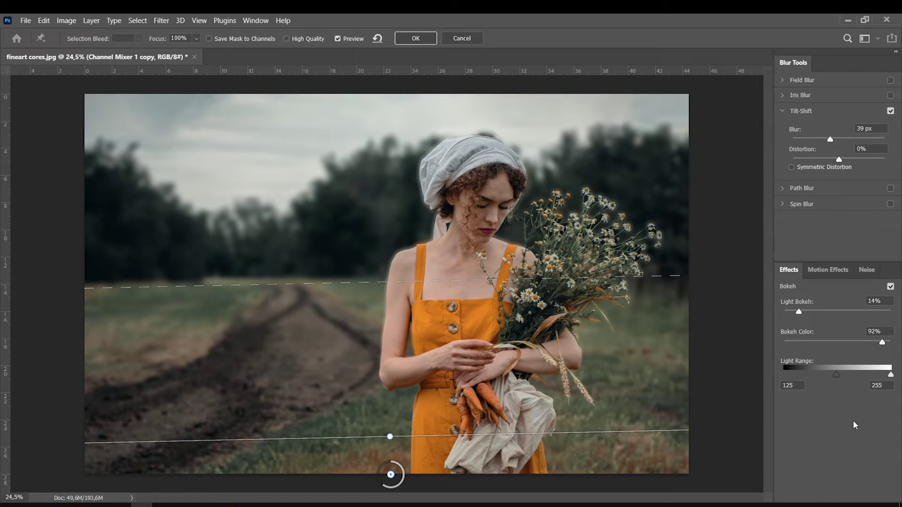
pyautogui.moveTo(386, 489)
pyautogui.mouseDown()
pyautogui.moveTo(399, 500)
pyautogui.moveTo(400, 459)
pyautogui.mouseUp()
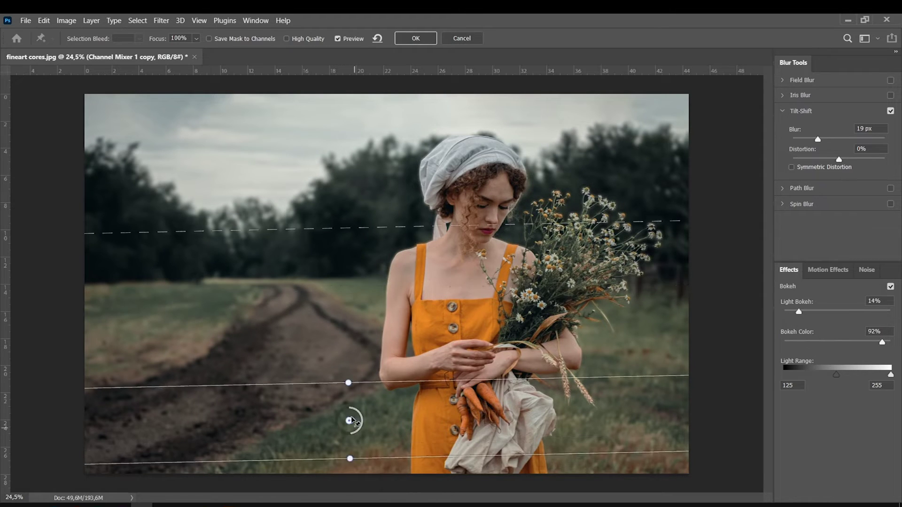
pyautogui.press('Return')
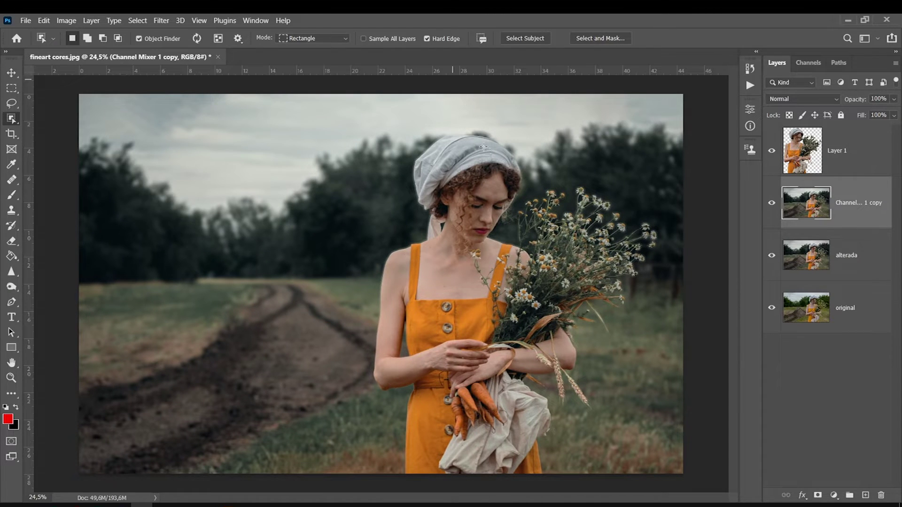
# Compare the image with and without the tilt-shift blur, then select Layer 1.
pyautogui.press('e')
pyautogui.click(771, 203)
pyautogui.click(771, 202)
pyautogui.click(771, 202)
pyautogui.click(809, 160)
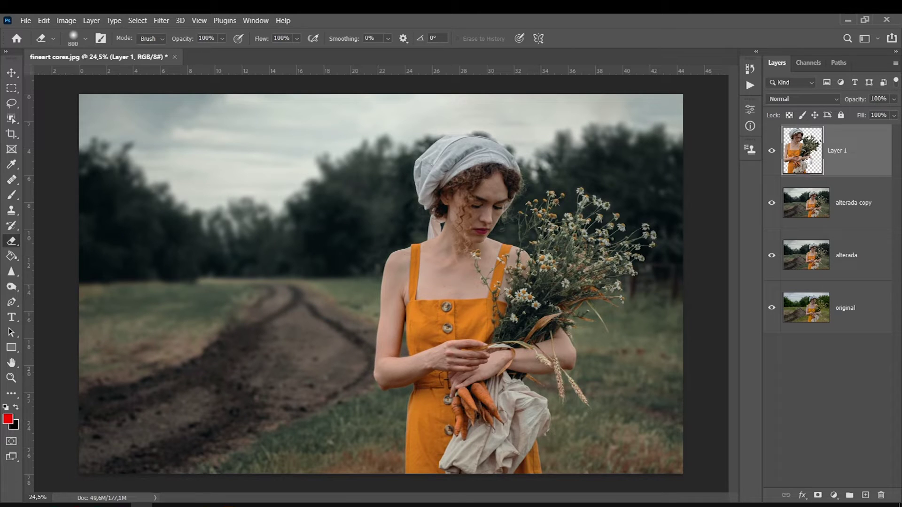
pyautogui.click(771, 202)
pyautogui.click(772, 203)
# Add a Curves layer clipped to Layer 1, lifting the midtones from 151 to 163.
pyautogui.click(834, 497)
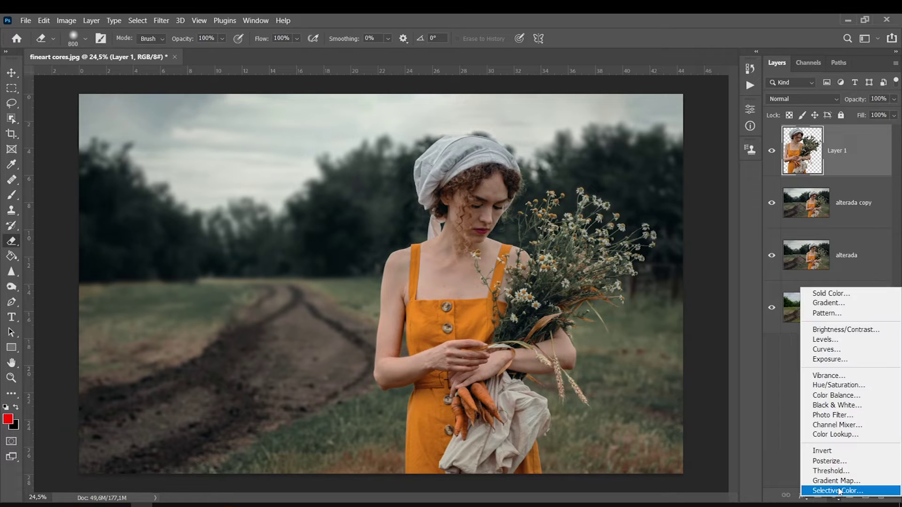
pyautogui.click(821, 350)
pyautogui.click(617, 160)
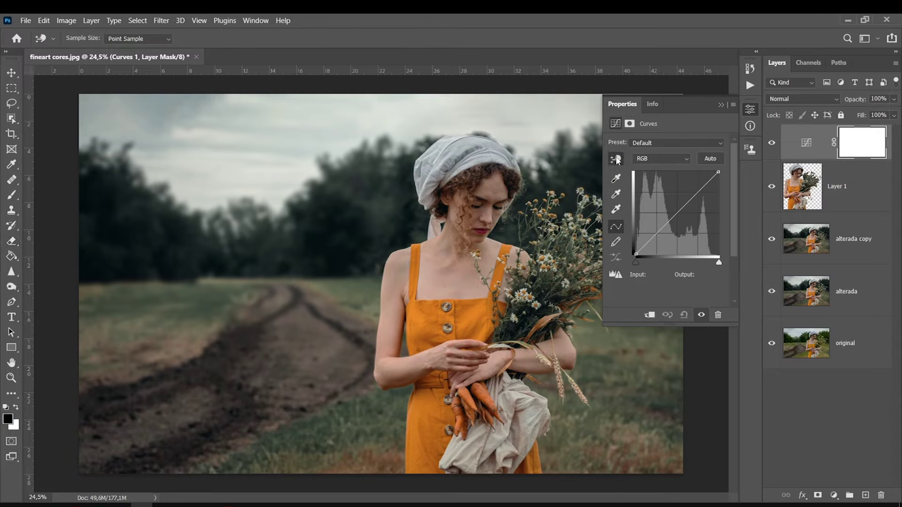
pyautogui.click(650, 316)
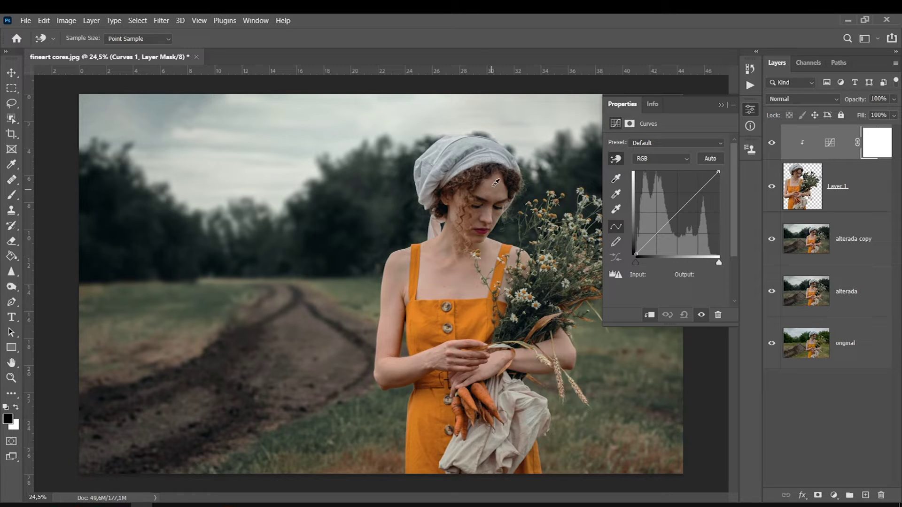
pyautogui.moveTo(494, 189); pyautogui.dragTo(492, 184)
pyautogui.moveTo(398, 265)
pyautogui.mouseDown()
pyautogui.moveTo(395, 258)
pyautogui.moveTo(389, 267)
pyautogui.mouseUp()
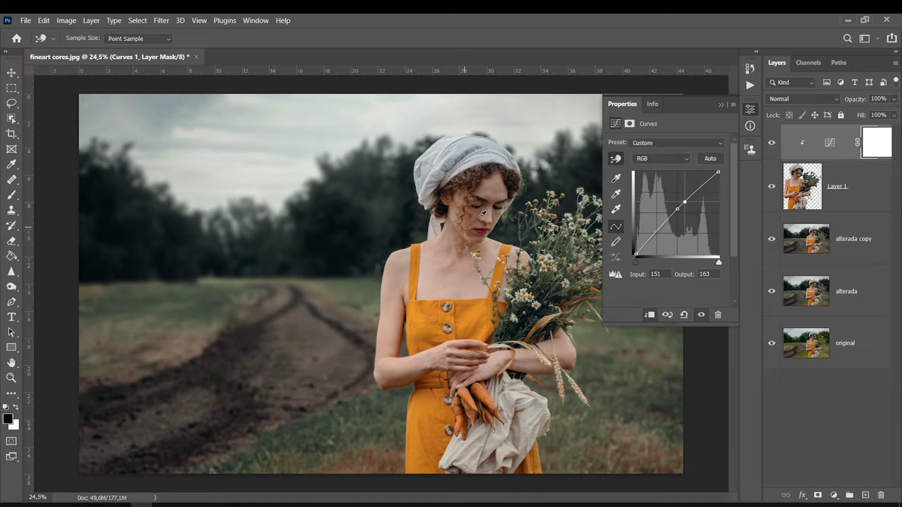
# Compare the woman with and without the Curves, then load her outline as a selection.
pyautogui.click(772, 144)
pyautogui.click(772, 144)
pyautogui.click(721, 106)
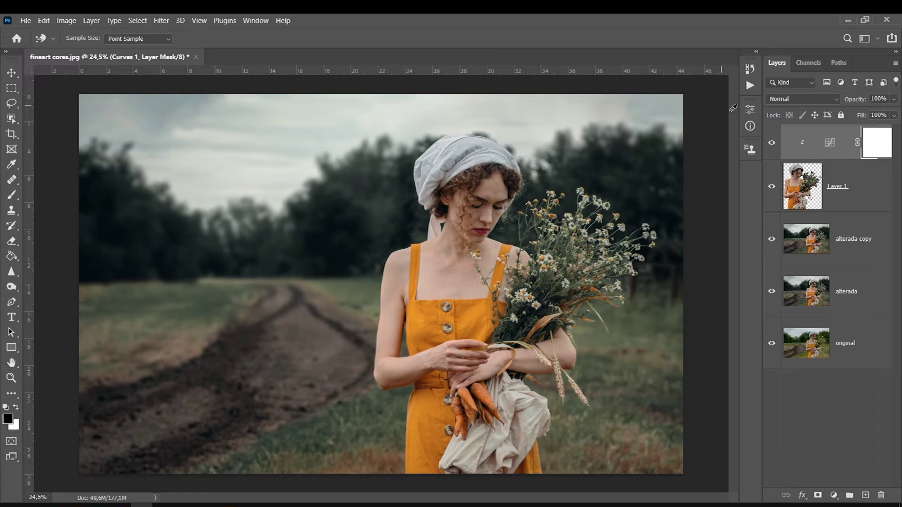
pyautogui.click(770, 144)
pyautogui.press('e')
pyautogui.keyDown('ctrl'); pyautogui.click(816, 204); pyautogui.keyUp('ctrl')
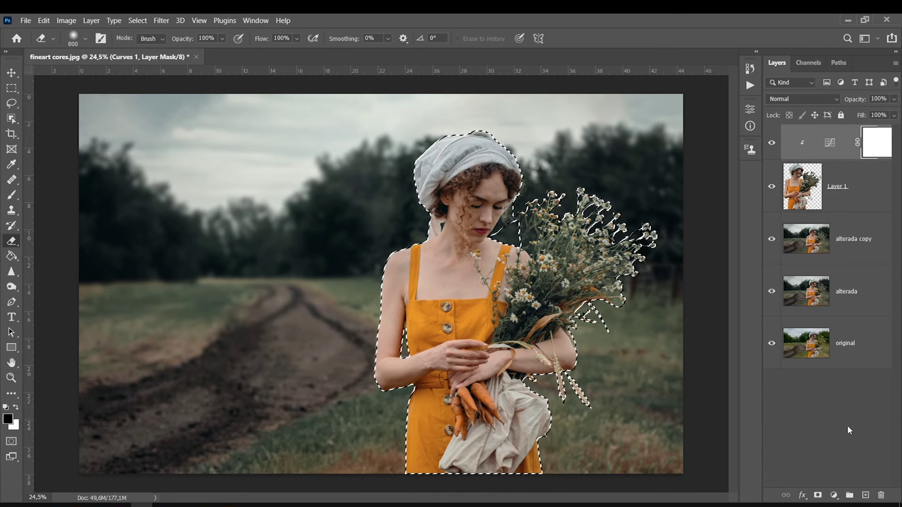
# Add an empty Layer 2 clipped above the Curves and switch to the Brush tool.
pyautogui.hotkey('ctrl', 'shift', 'alt', 'n')
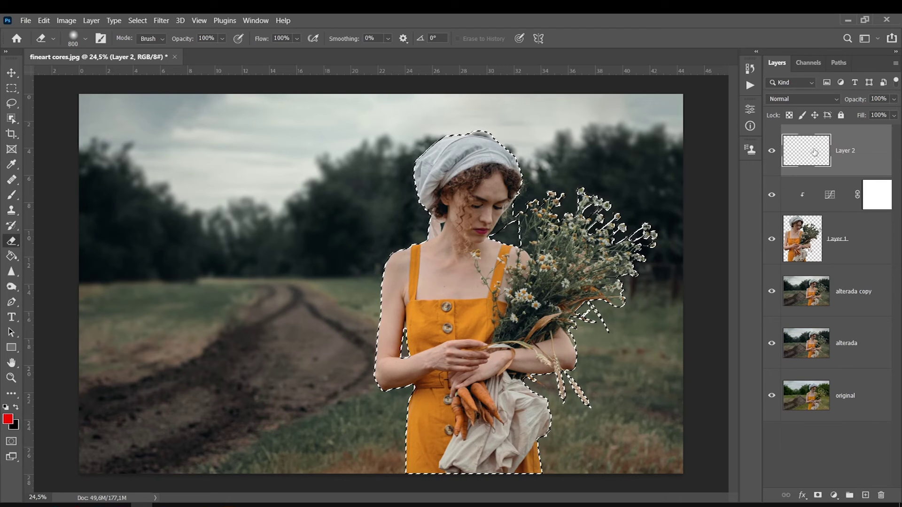
pyautogui.moveTo(817, 155)
pyautogui.mouseDown()
pyautogui.moveTo(810, 193)
pyautogui.moveTo(811, 159)
pyautogui.mouseUp()
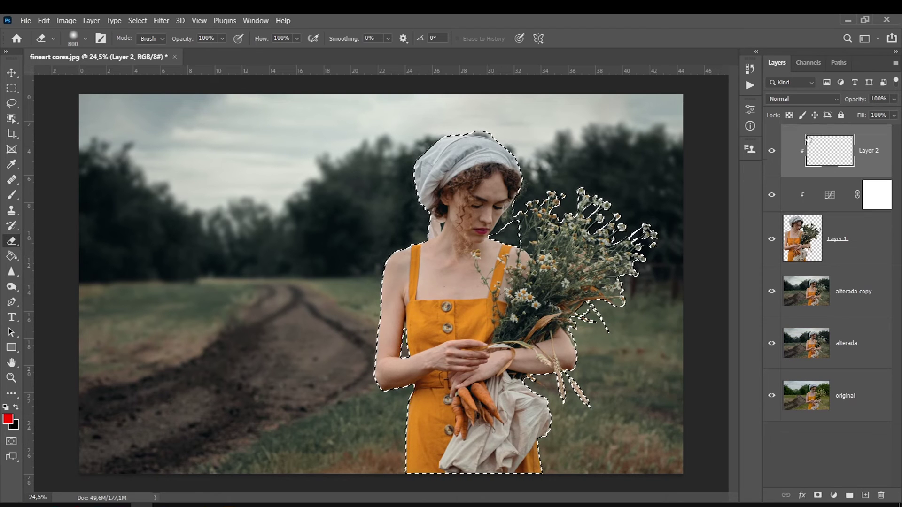
pyautogui.click(12, 195)
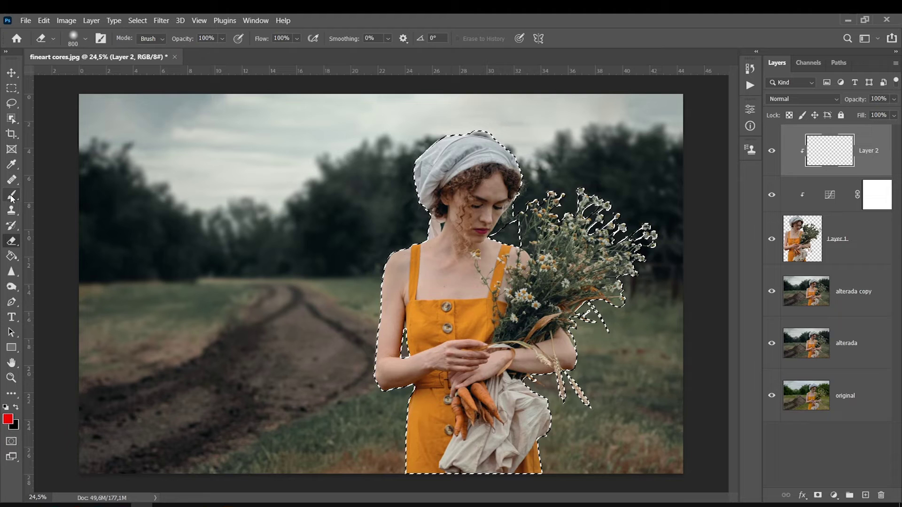
pyautogui.click(8, 418)
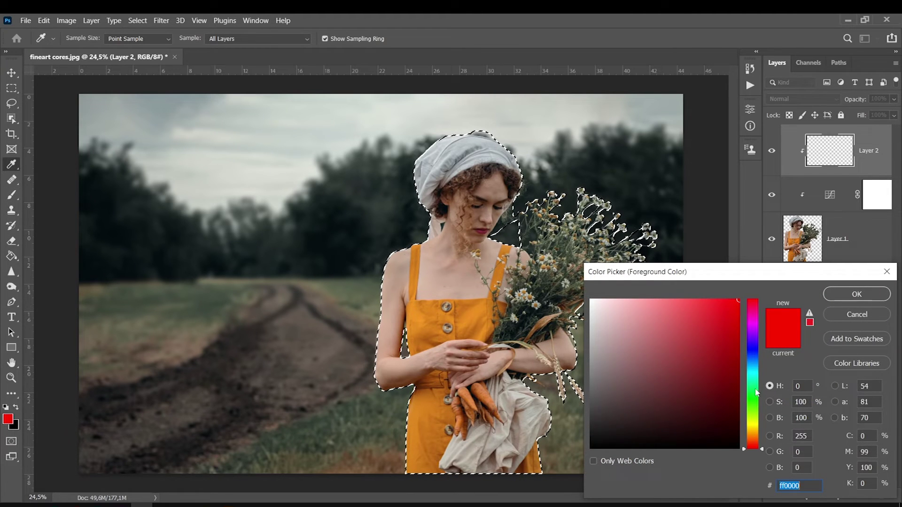
# Sample the dress orange as paint colour, choose a soft round brush, and paint the headscarf top.
pyautogui.click(425, 395)
pyautogui.press('Return')
pyautogui.rightClick(425, 395)
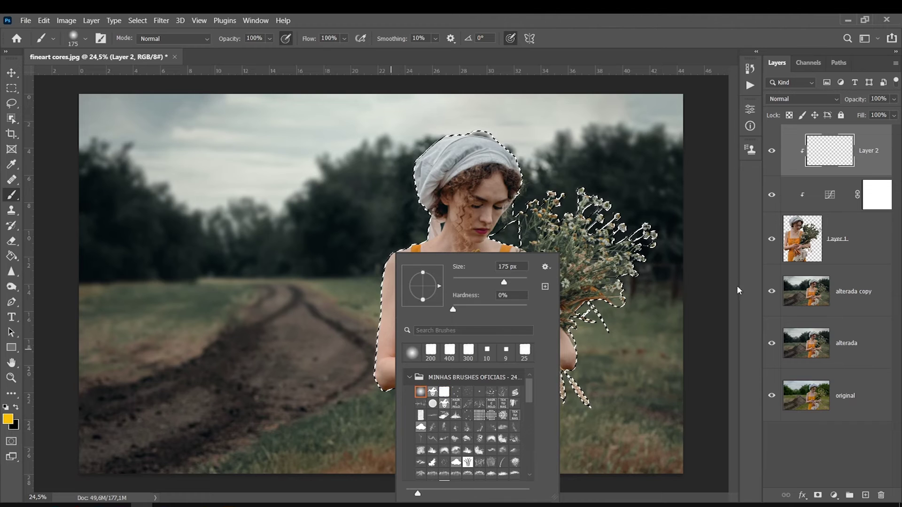
pyautogui.doubleClick(425, 393)
pyautogui.moveTo(502, 137); pyautogui.dragTo(432, 144)
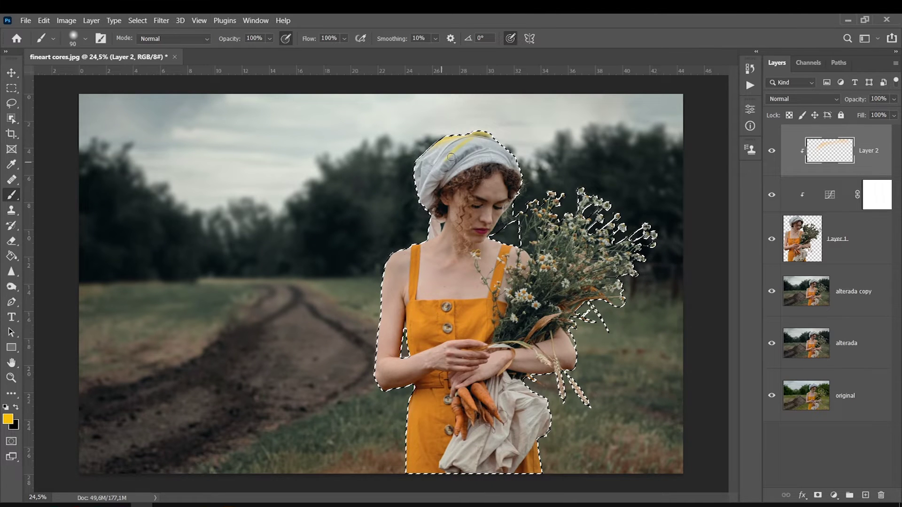
# At 30% opacity, tint the headscarf and left shoulder and arm yellow-orange.
pyautogui.press(']')
pyautogui.press(']')
pyautogui.press(']')
pyautogui.press('3')
pyautogui.moveTo(457, 141); pyautogui.dragTo(437, 188)
pyautogui.press(']')
pyautogui.press(']')
pyautogui.press(']')
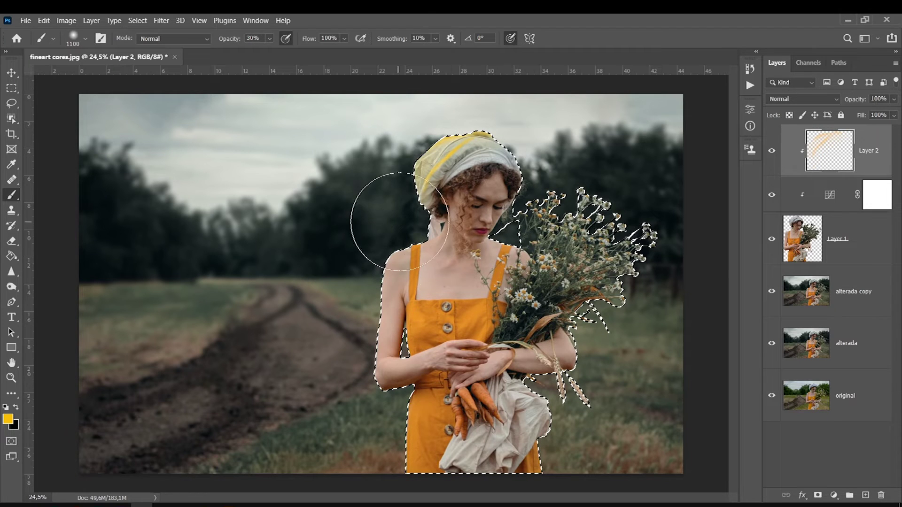
pyautogui.press('[')
# Paint yellow warmth onto the bouquet and a faint warm tint over the left forearm.
pyautogui.press('[')
pyautogui.press('[')
pyautogui.press('[')
pyautogui.moveTo(379, 258); pyautogui.dragTo(362, 409)
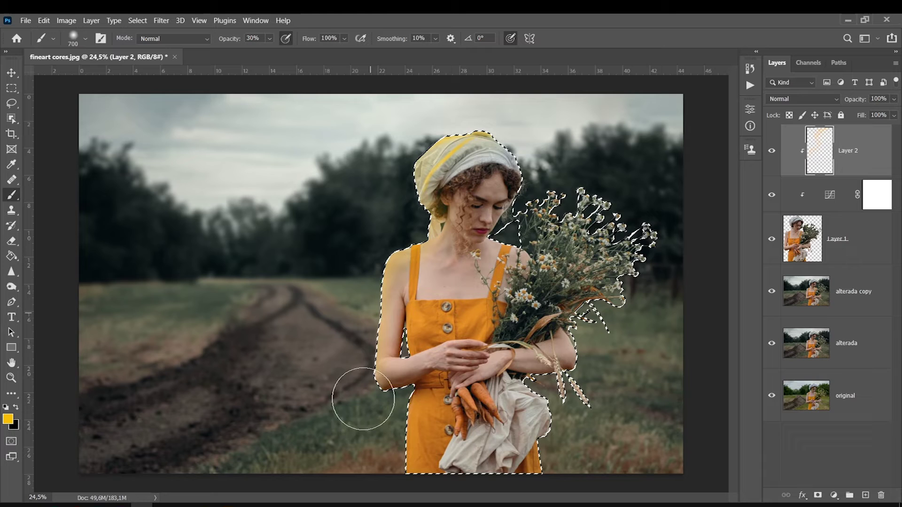
pyautogui.press('[')
pyautogui.press('[')
pyautogui.press('[')
pyautogui.press(']')
pyautogui.press(']')
pyautogui.press(']')
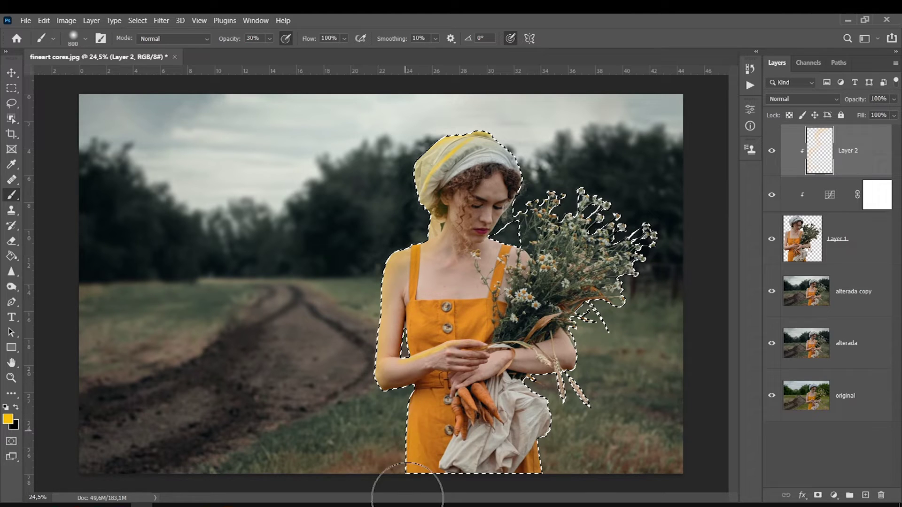
pyautogui.press(']')
pyautogui.press(']')
pyautogui.press(']')
pyautogui.press('[')
pyautogui.press('[')
pyautogui.press('[')
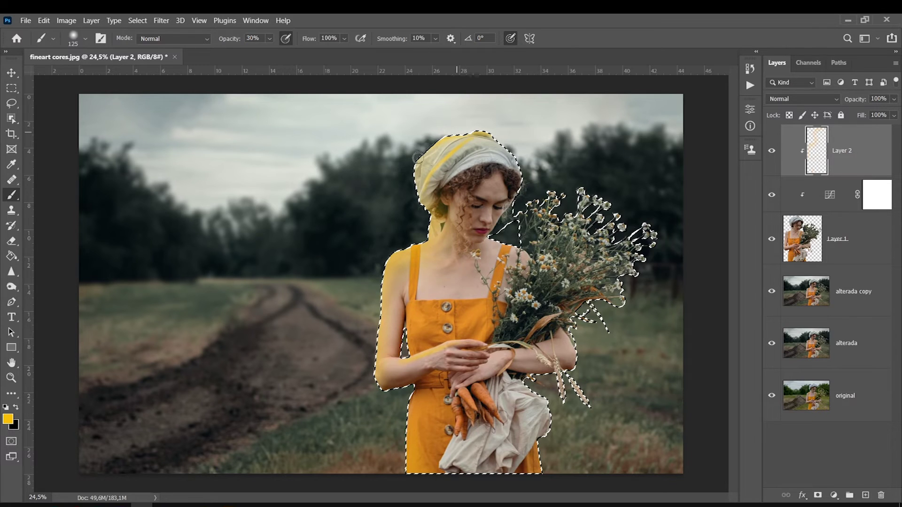
pyautogui.press(']')
pyautogui.moveTo(552, 232); pyautogui.dragTo(548, 256)
pyautogui.press(']')
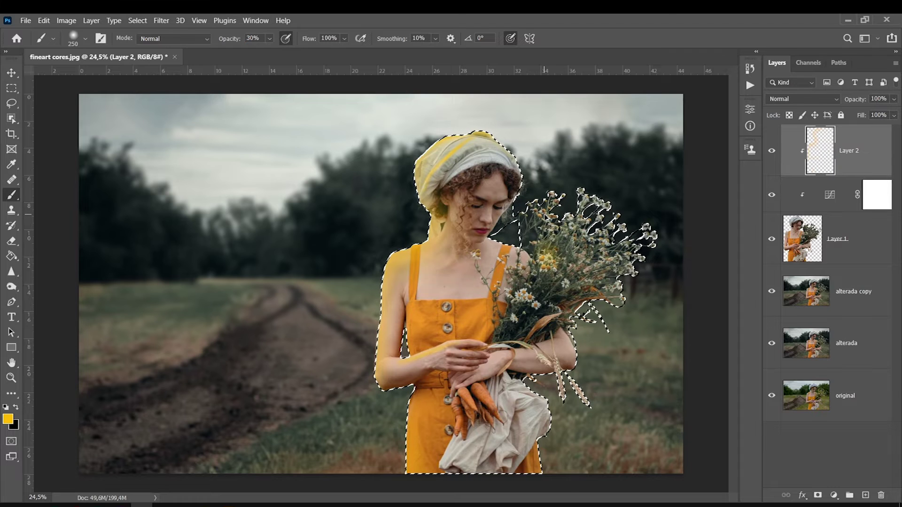
pyautogui.press('[')
pyautogui.press('[')
pyautogui.press('[')
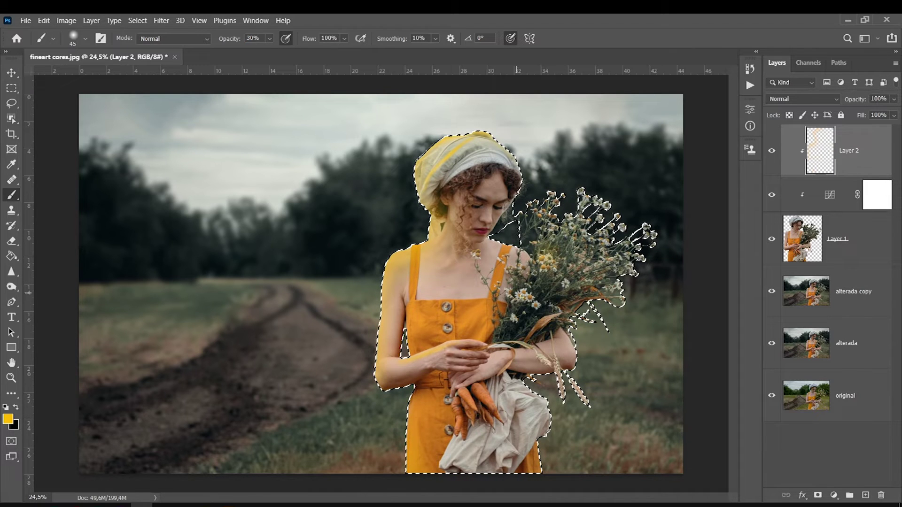
pyautogui.press(']')
pyautogui.press(']')
pyautogui.press(']')
pyautogui.moveTo(529, 345); pyautogui.dragTo(399, 363)
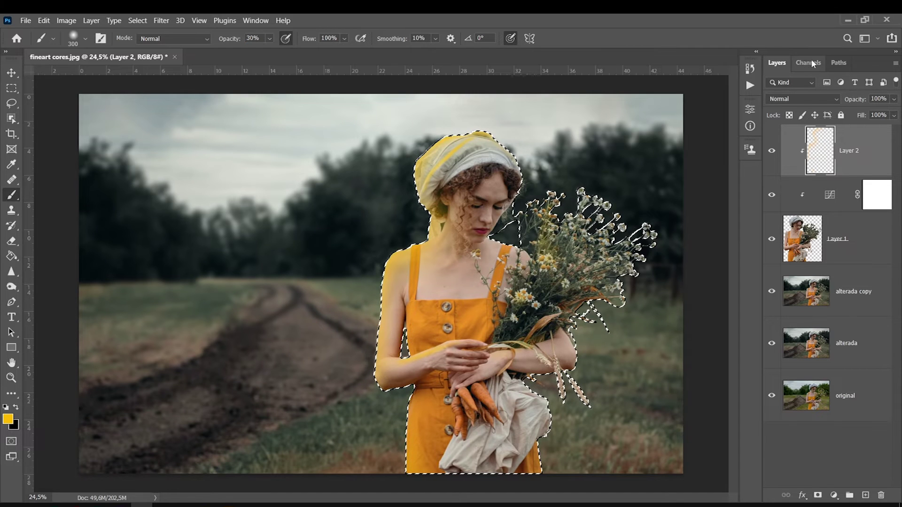
pyautogui.click(818, 100)
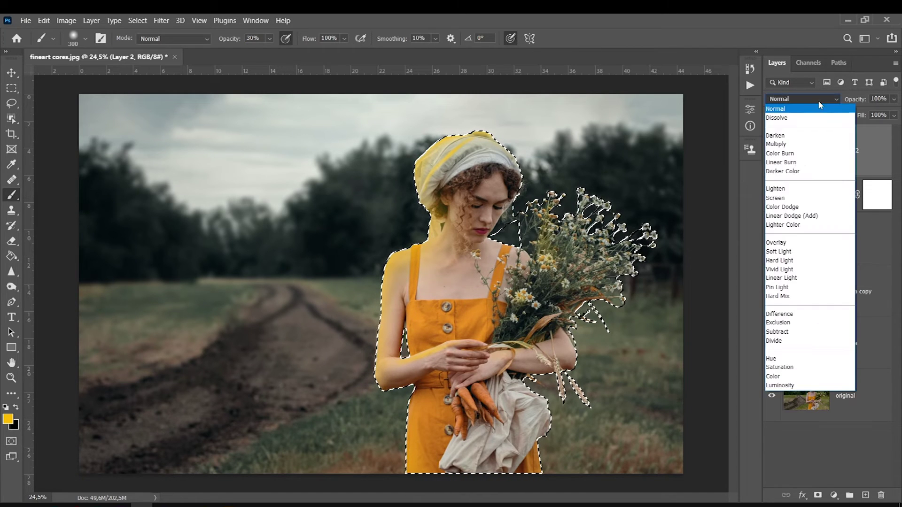
# Set Layer 2 to Overlay blend mode and deselect the woman's outline.
pyautogui.click(781, 244)
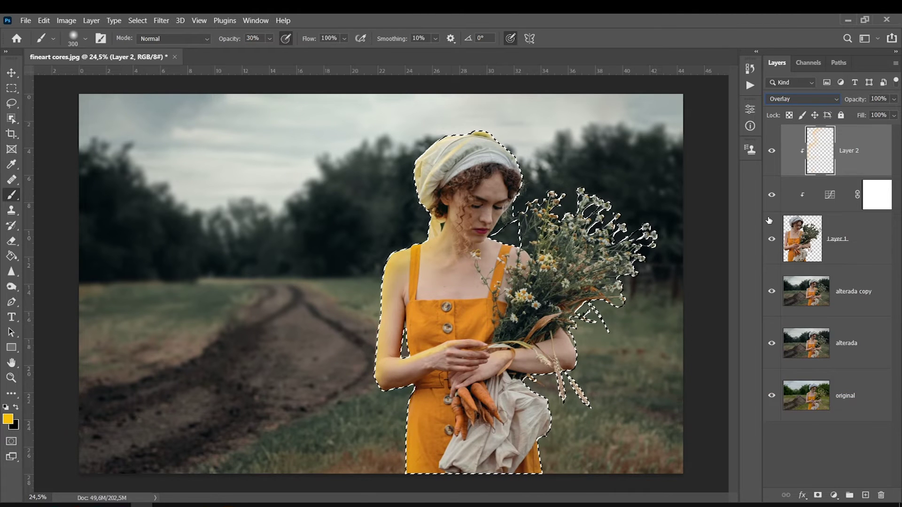
pyautogui.click(161, 20)
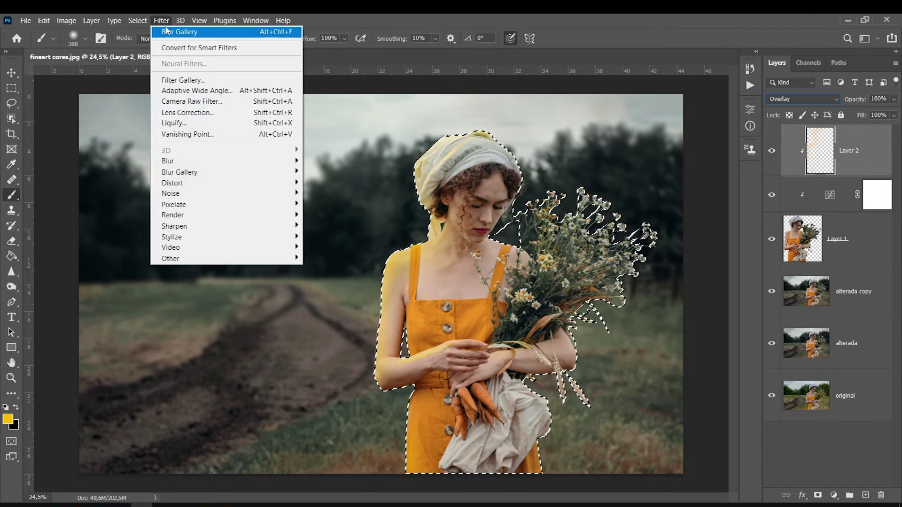
pyautogui.click(150, 42)
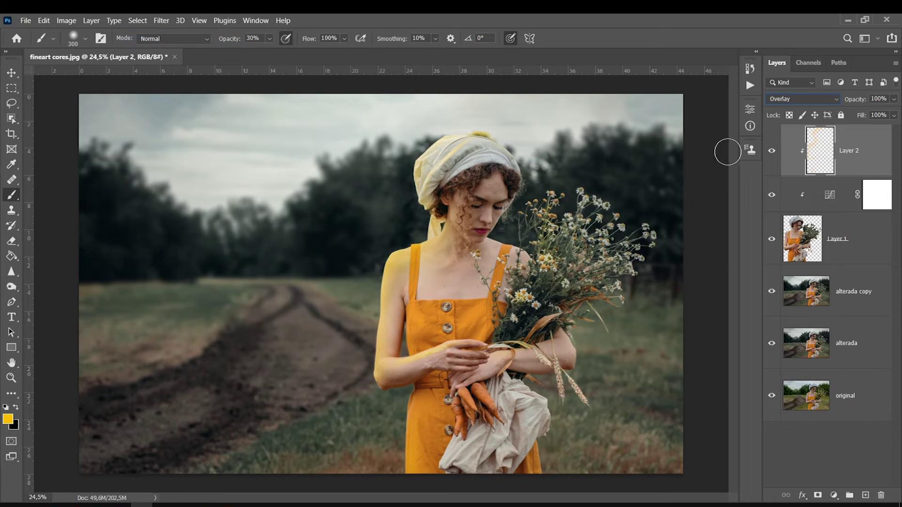
pyautogui.click(772, 151)
# Use Hue/Saturation to shift the tint's hue, lower its saturation and raise its lightness.
pyautogui.click(66, 20)
pyautogui.moveTo(84, 48)
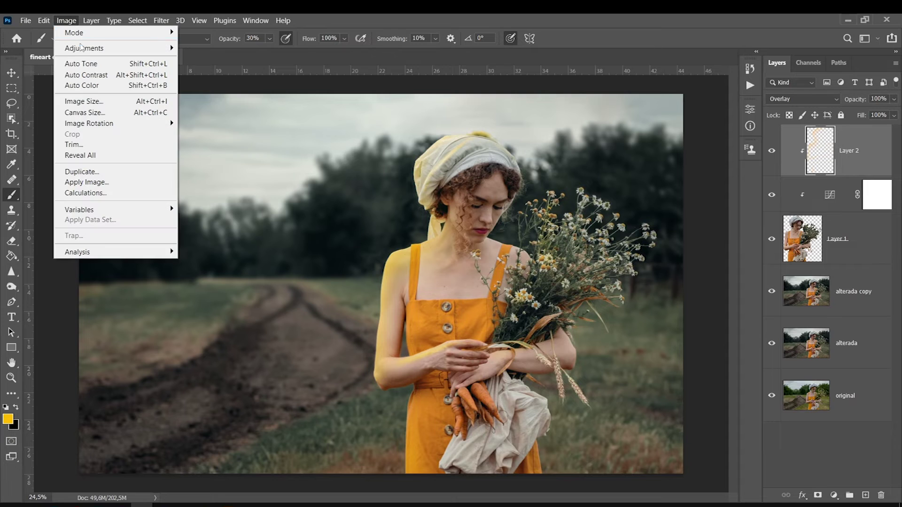
pyautogui.click(211, 107)
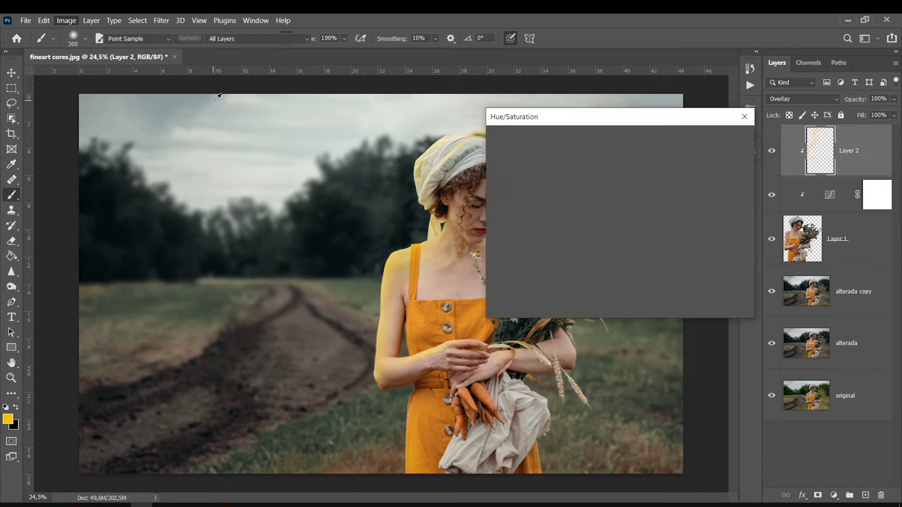
pyautogui.moveTo(666, 195)
pyautogui.mouseDown()
pyautogui.moveTo(674, 196)
pyautogui.moveTo(659, 198)
pyautogui.mouseUp()
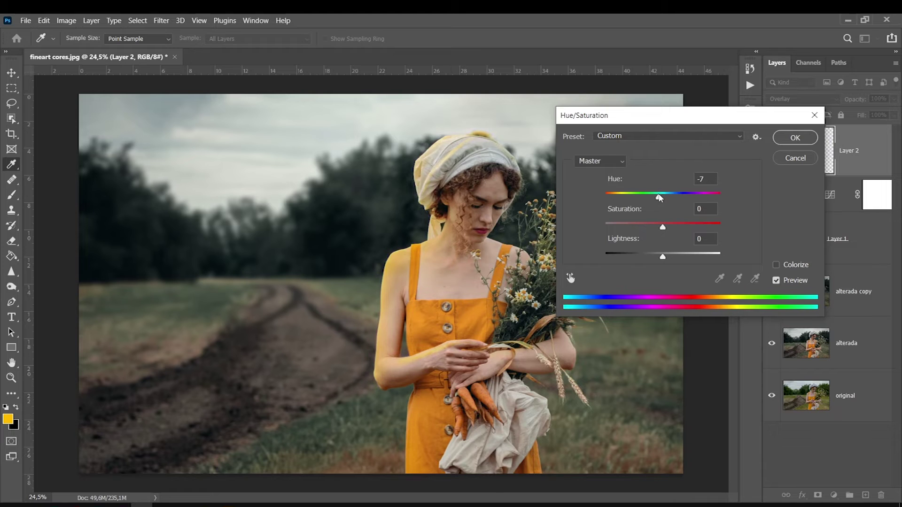
pyautogui.moveTo(653, 228)
pyautogui.mouseDown()
pyautogui.moveTo(620, 227)
pyautogui.moveTo(633, 226)
pyautogui.mouseUp()
pyautogui.moveTo(662, 256)
pyautogui.mouseDown()
pyautogui.moveTo(701, 255)
pyautogui.moveTo(628, 256)
pyautogui.moveTo(660, 258)
pyautogui.mouseUp()
pyautogui.moveTo(634, 227)
pyautogui.mouseDown()
pyautogui.moveTo(649, 224)
pyautogui.moveTo(639, 226)
pyautogui.mouseUp()
pyautogui.click(794, 138)
# Set Layer 2 opacity to 74% and compare the photo with and without the tint.
pyautogui.click(893, 99)
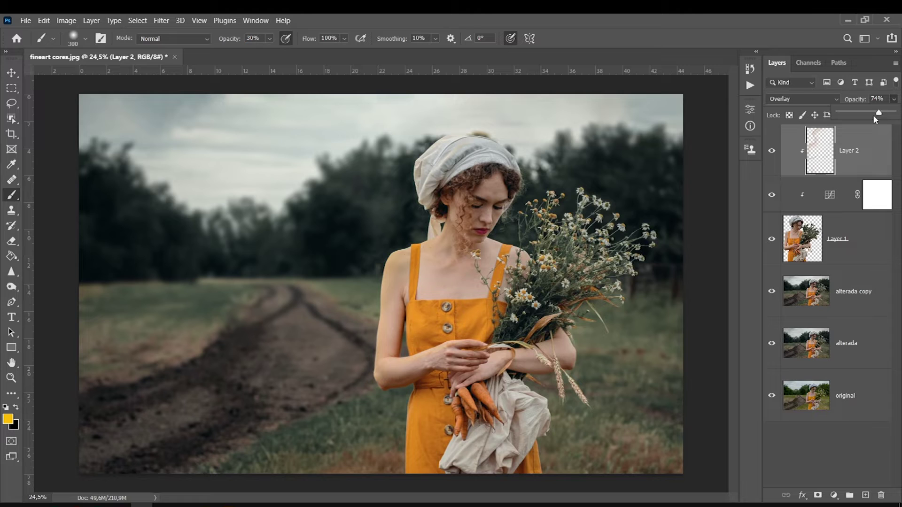
pyautogui.click(771, 149)
pyautogui.click(771, 149)
pyautogui.click(771, 149)
pyautogui.click(771, 149)
pyautogui.click(771, 149)
# Duplicate the tint layer, delete the extra copies so one Layer 2 copy remains, and check Layer 1.
pyautogui.hotkey('ctrl', 'j')
pyautogui.hotkey('ctrl', 'j')
pyautogui.hotkey('ctrl', 'j')
pyautogui.hotkey('ctrl', 'j')
pyautogui.press('Delete')
pyautogui.press('Delete')
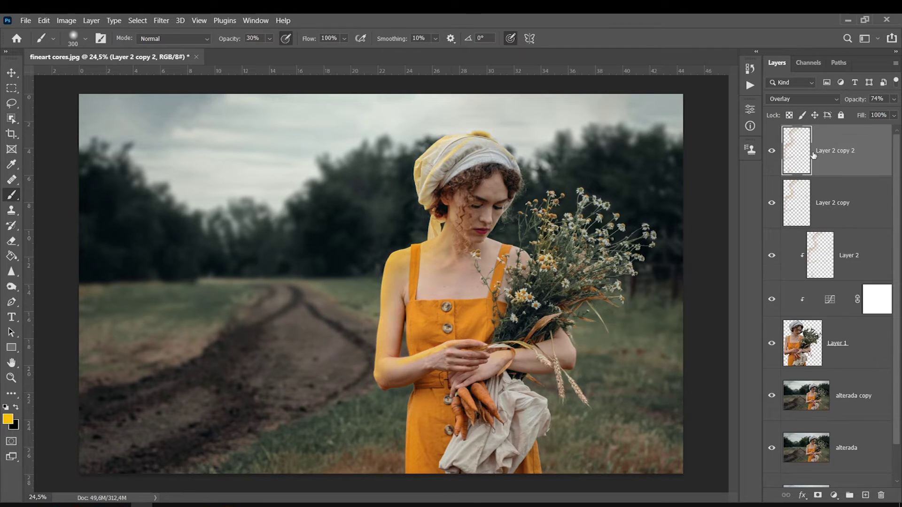
pyautogui.press('Delete')
pyautogui.click(771, 151)
pyautogui.click(771, 151)
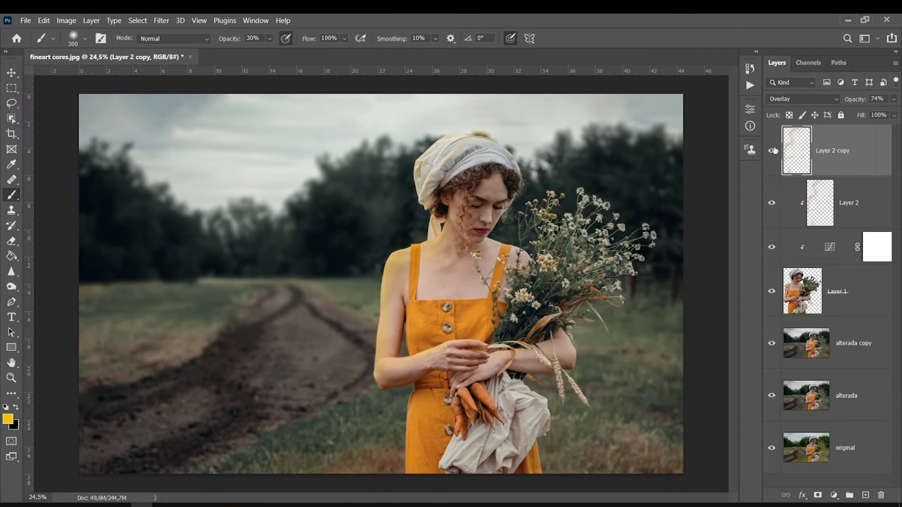
pyautogui.click(774, 291)
pyautogui.click(771, 291)
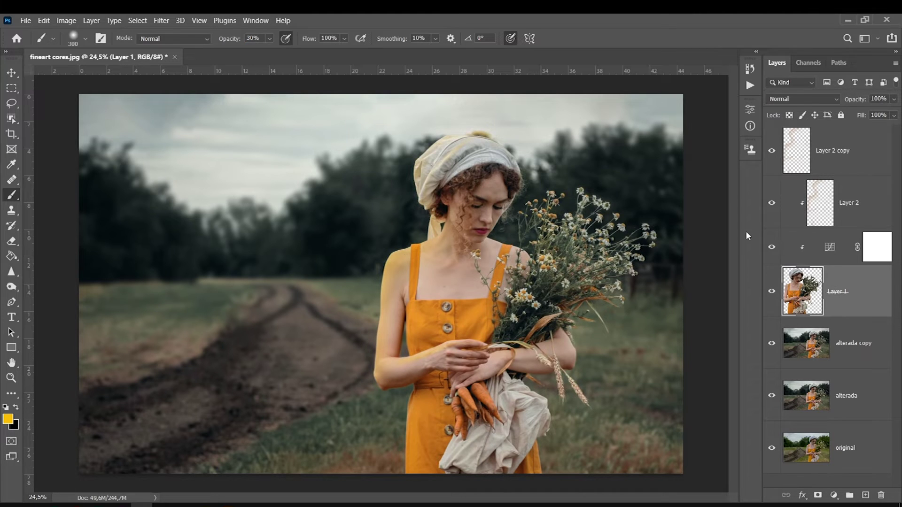
# Pick the Dodge tool, zoom in on the woman's face, and size the brush.
pyautogui.click(11, 287)
pyautogui.click(50, 286)
pyautogui.click(165, 38)
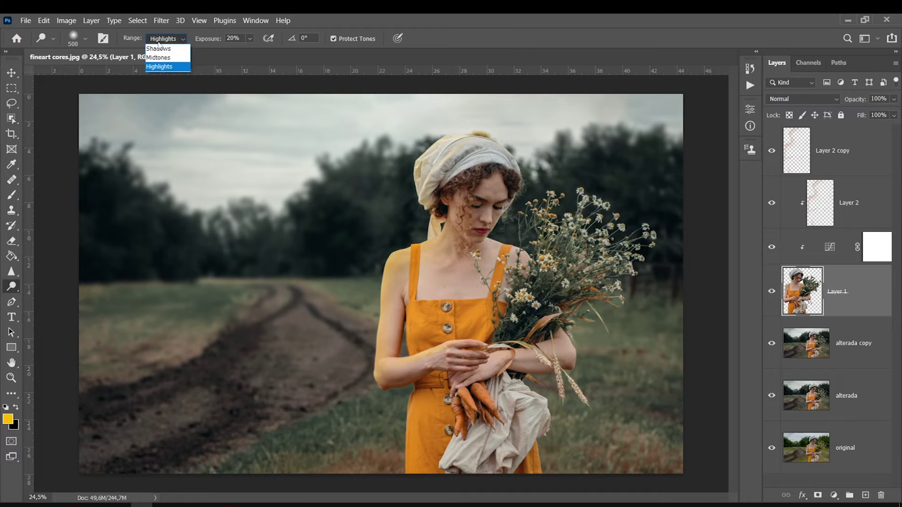
pyautogui.click(162, 50)
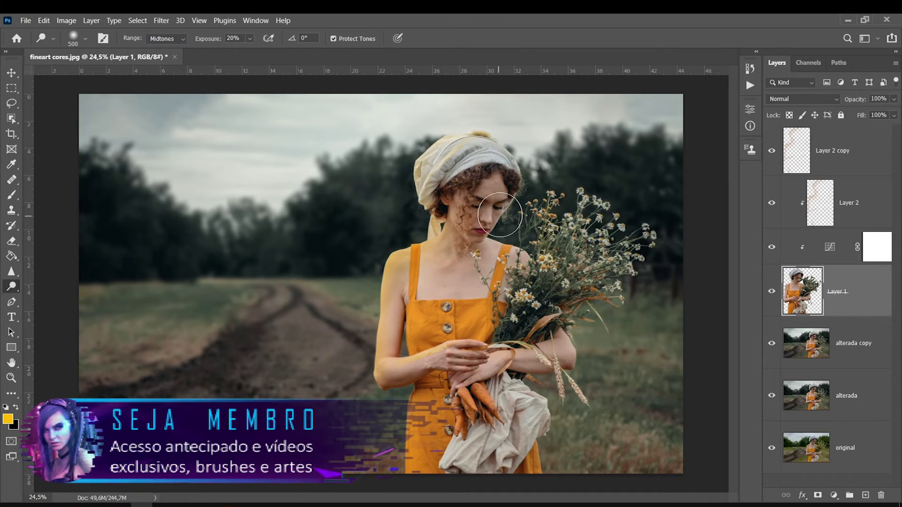
pyautogui.keyDown('ctrl'); pyautogui.click(480, 185); pyautogui.keyUp('ctrl')
pyautogui.press('[')
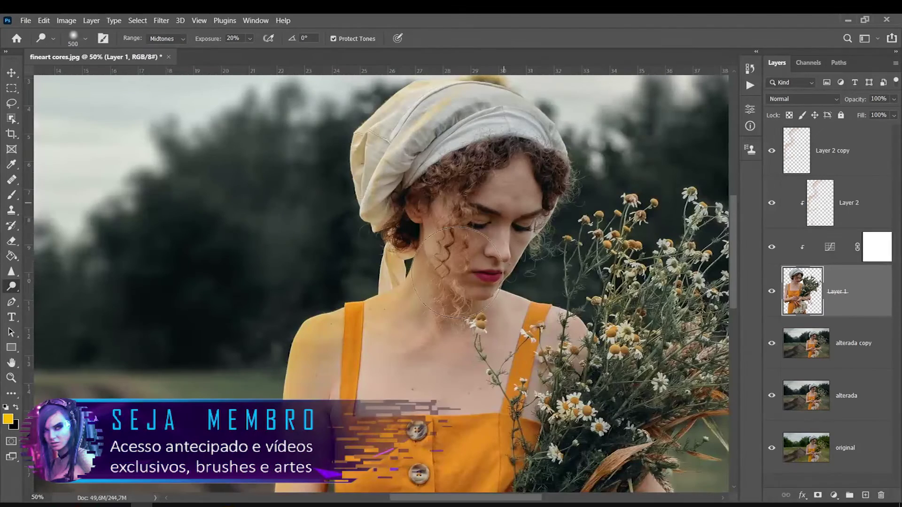
pyautogui.press('[')
pyautogui.press('[')
pyautogui.press('[')
pyautogui.press(']')
pyautogui.press(']')
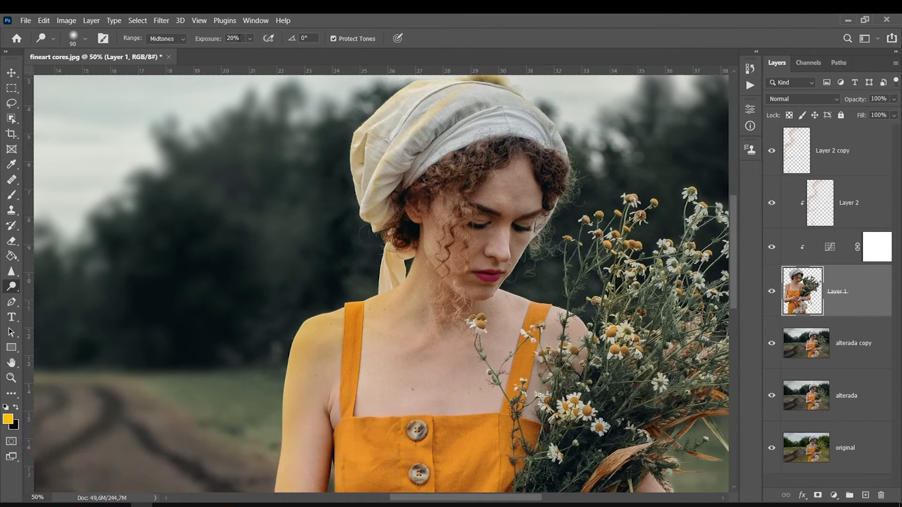
pyautogui.write('10')
# With Shadows range at 10% exposure, brush over the hair curls and neck.
pyautogui.click(164, 42)
pyautogui.press(']')
pyautogui.press(']')
pyautogui.press(']')
pyautogui.press(']')
pyautogui.press(']')
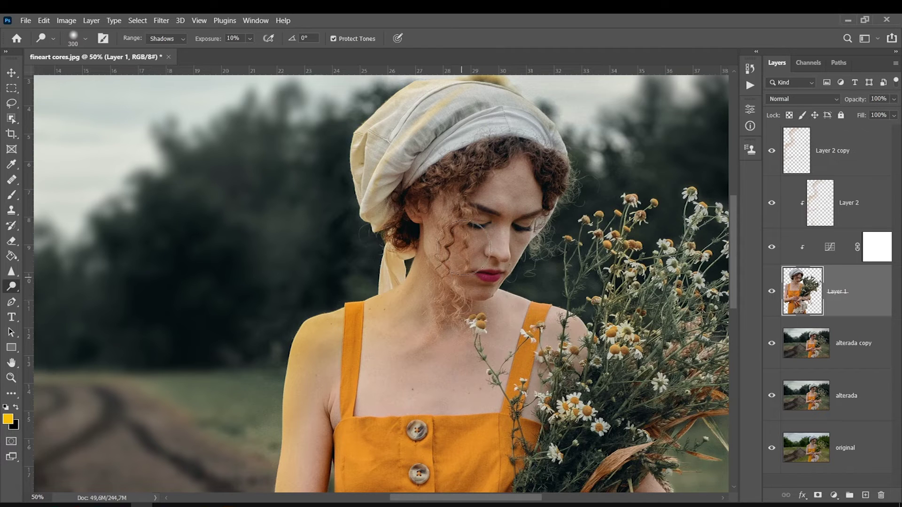
pyautogui.moveTo(483, 188); pyautogui.dragTo(453, 202)
pyautogui.moveTo(424, 296); pyautogui.dragTo(511, 236)
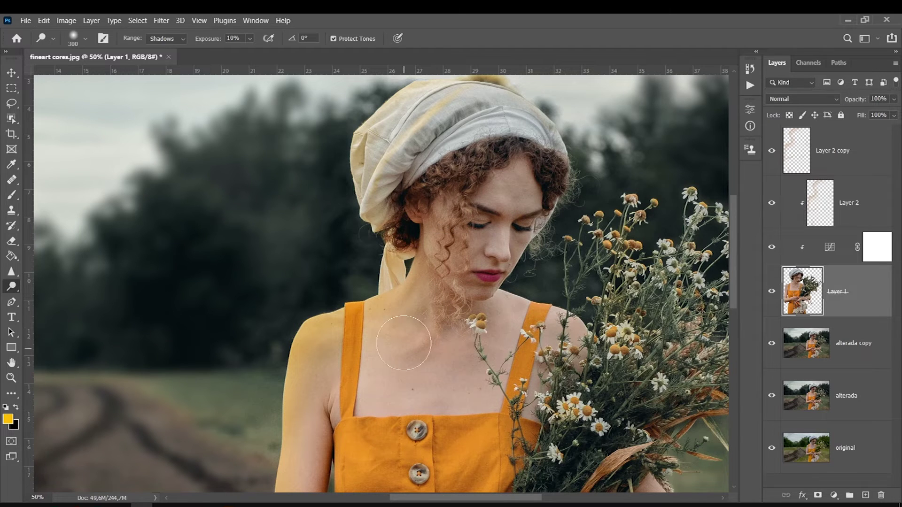
pyautogui.click(837, 158)
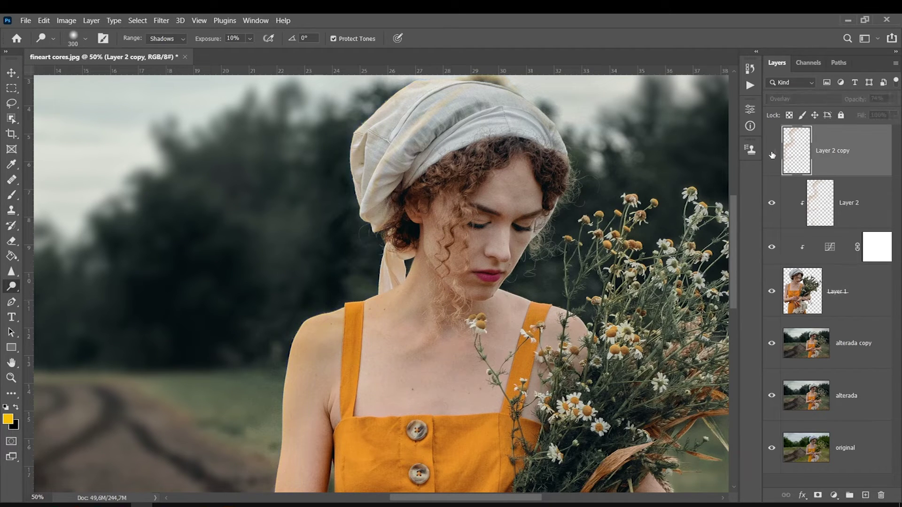
# Delete Layer 2 copy and merge Layer 2 through alterada copy into one Layer 2.
pyautogui.press('Delete')
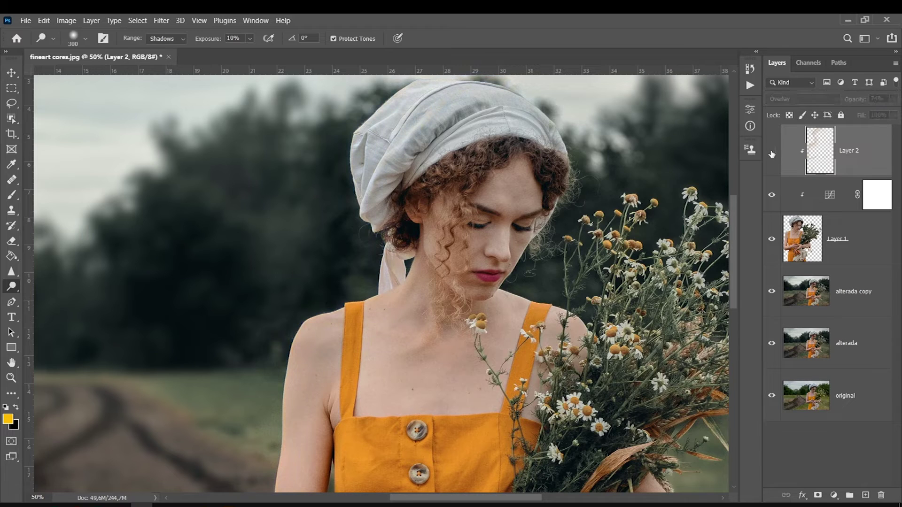
pyautogui.click(780, 225)
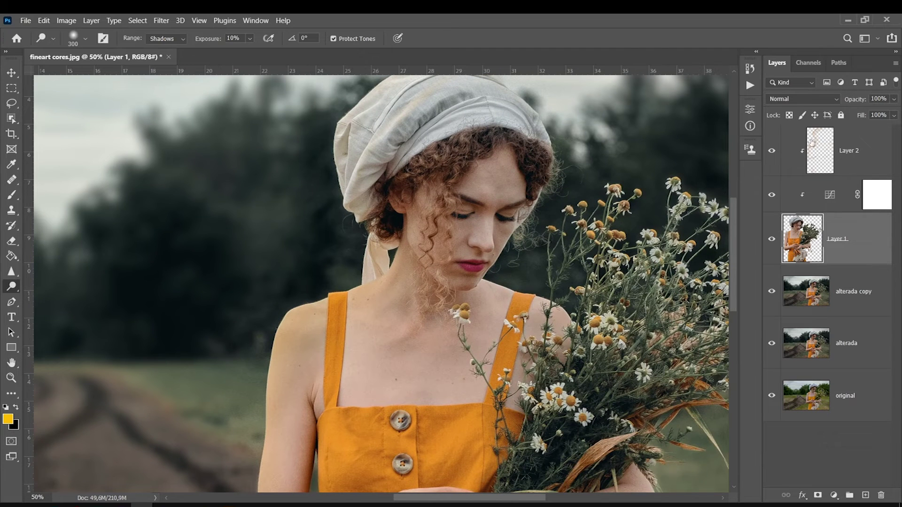
pyautogui.click(874, 156)
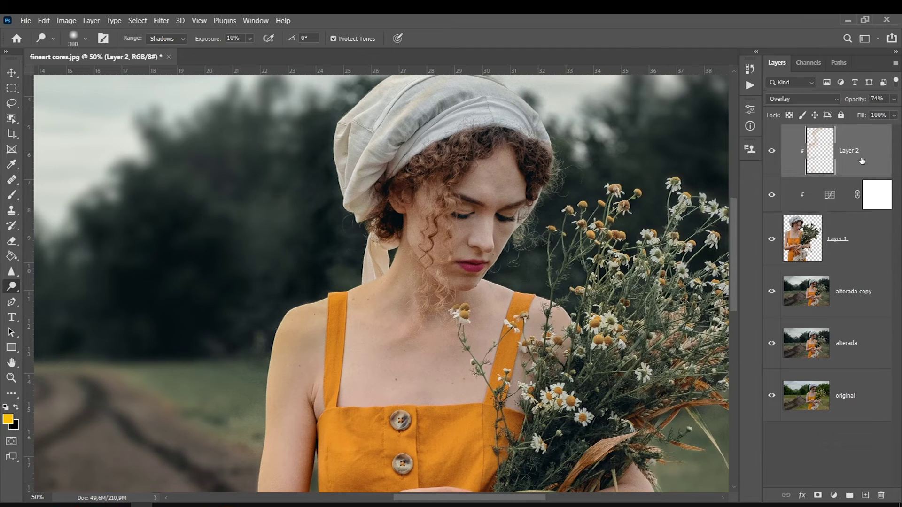
pyautogui.keyDown('shift'); pyautogui.click(846, 298); pyautogui.keyUp('shift')
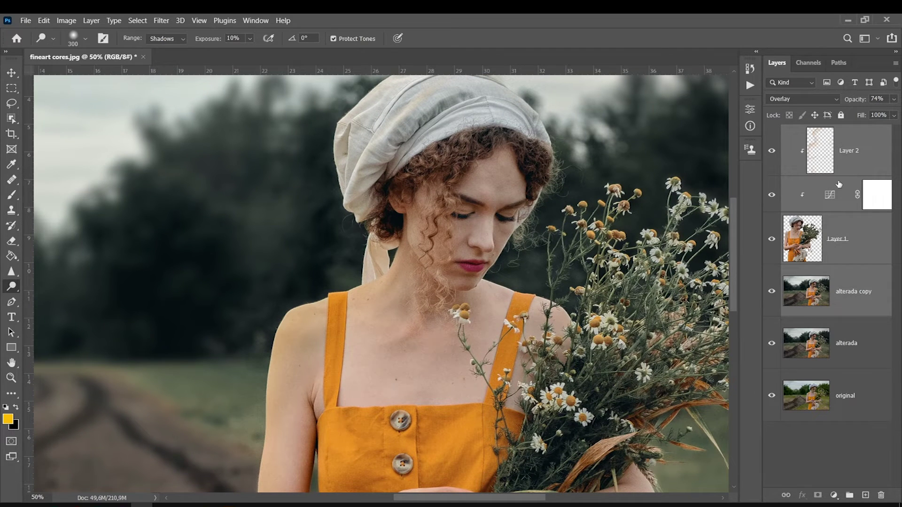
pyautogui.hotkey('ctrl', 'e')
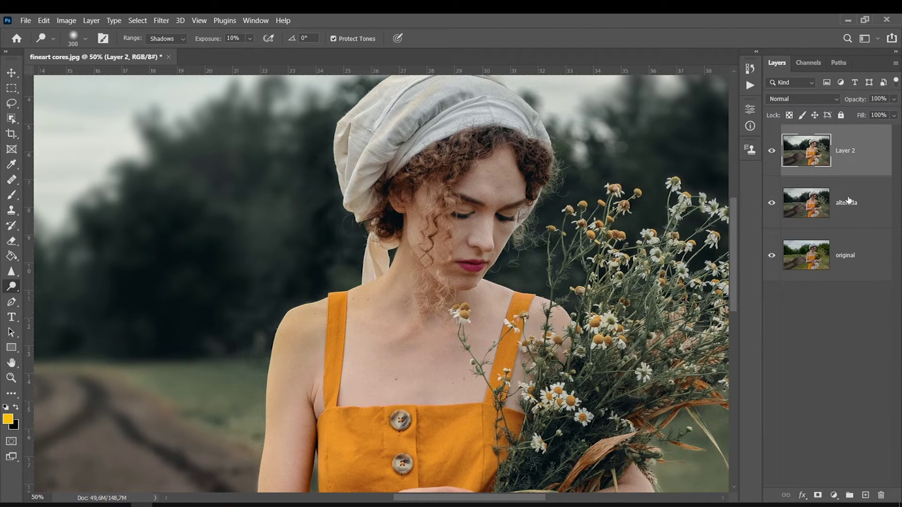
# Fit the photo on screen and compare the edit with and without Layer 2.
pyautogui.hotkey('ctrl', '0')
pyautogui.click(772, 151)
pyautogui.click(772, 150)
pyautogui.click(772, 150)
pyautogui.click(771, 150)
pyautogui.click(772, 150)
pyautogui.click(772, 150)
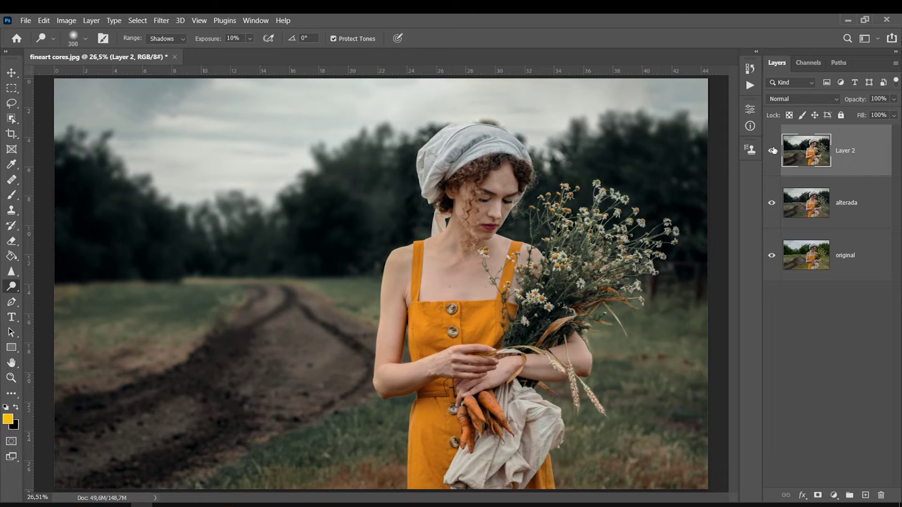
pyautogui.click(772, 150)
pyautogui.click(772, 150)
pyautogui.click(771, 151)
pyautogui.click(771, 150)
pyautogui.click(161, 21)
pyautogui.click(174, 104)
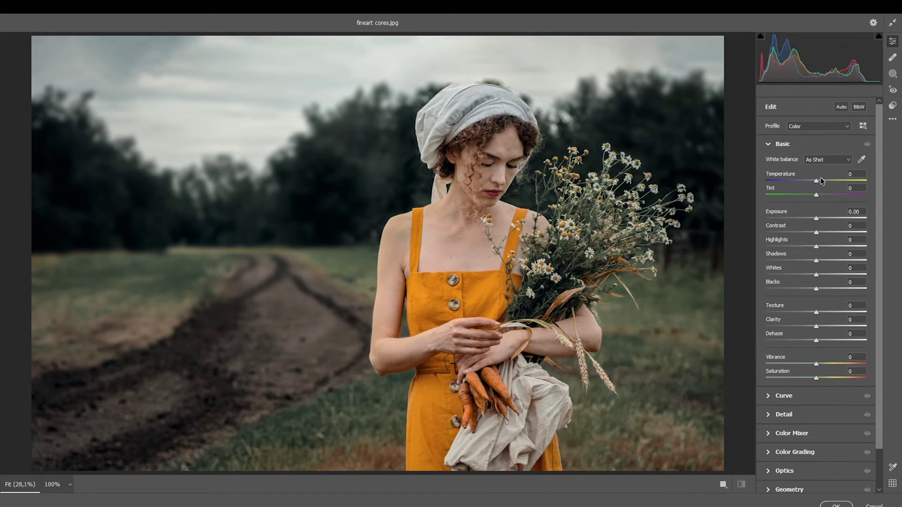
# In Camera Raw, set Temperature +7, Contrast +2, Whites -4 and Blacks -19 on Layer 2.
pyautogui.moveTo(817, 183); pyautogui.dragTo(819, 182)
pyautogui.moveTo(816, 233)
pyautogui.mouseDown()
pyautogui.moveTo(785, 247)
pyautogui.moveTo(814, 247)
pyautogui.moveTo(778, 261)
pyautogui.moveTo(803, 262)
pyautogui.moveTo(814, 275)
pyautogui.mouseUp()
pyautogui.moveTo(816, 289); pyautogui.dragTo(807, 289)
# Add Sharpening 7 and a -22 vignette, then apply the Camera Raw filter.
pyautogui.click(769, 416)
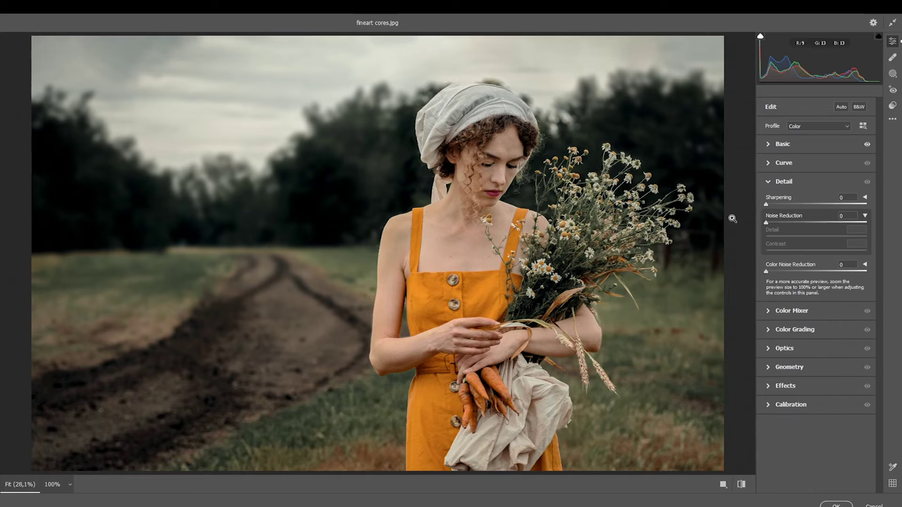
pyautogui.moveTo(769, 206); pyautogui.dragTo(771, 205)
pyautogui.click(769, 182)
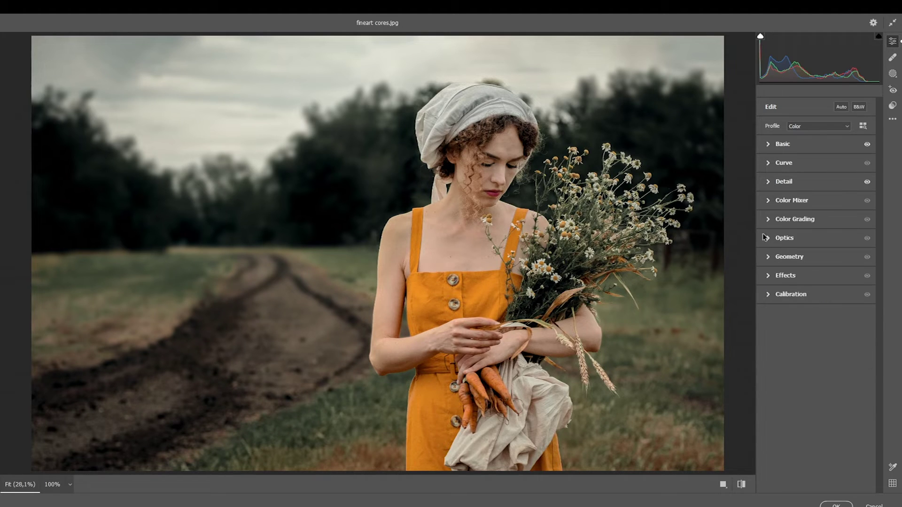
pyautogui.click(769, 276)
pyautogui.moveTo(817, 317); pyautogui.dragTo(808, 318)
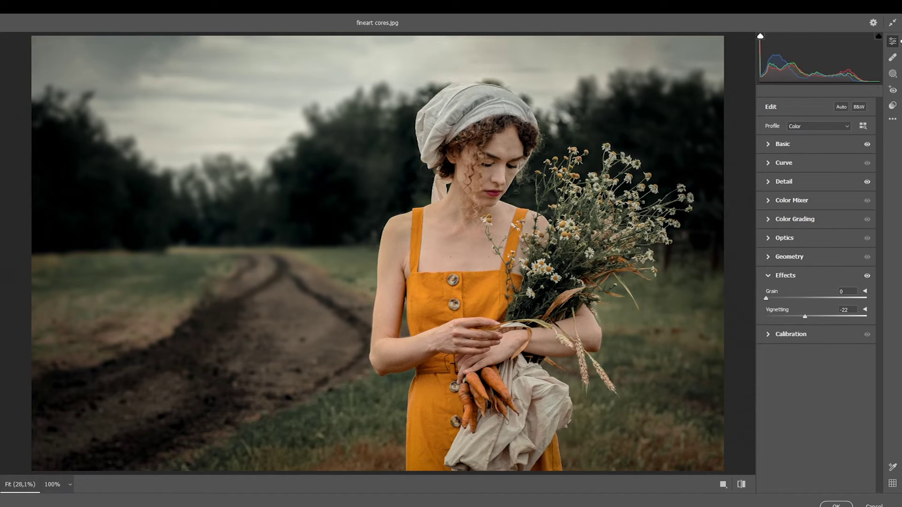
pyautogui.press('Return')
# Toggle Layer 2 off and on to compare the before and after.
pyautogui.click(772, 151)
pyautogui.click(776, 153)
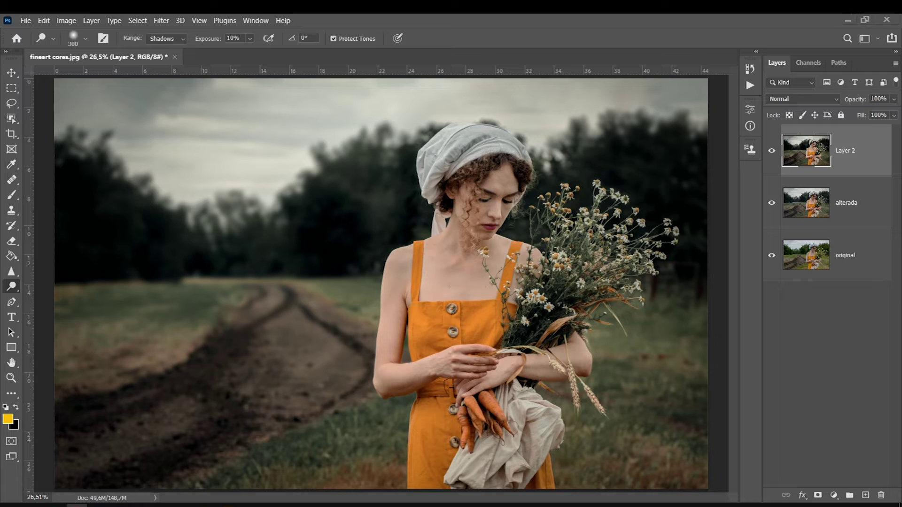
pyautogui.click(835, 496)
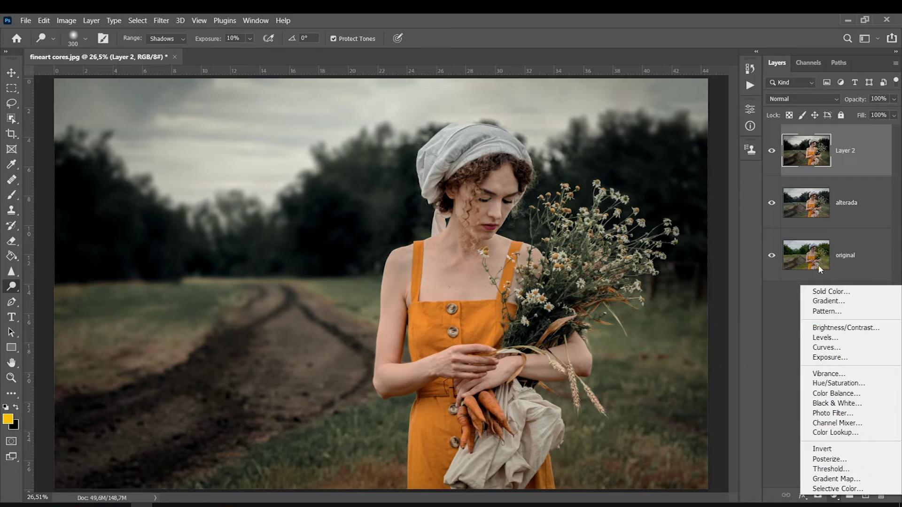
# Add Channel Mixer and Selective Color layers, and push the Reds slightly toward cyan.
pyautogui.click(834, 496)
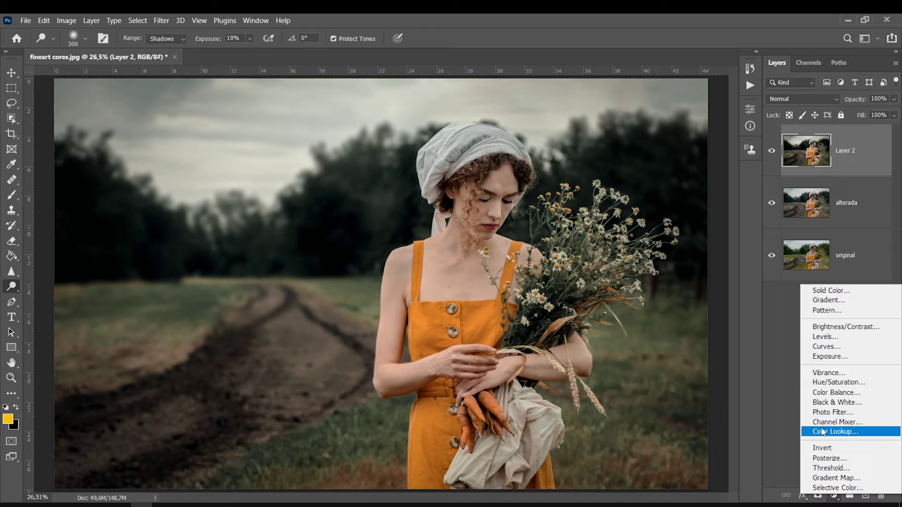
pyautogui.click(823, 421)
pyautogui.click(834, 496)
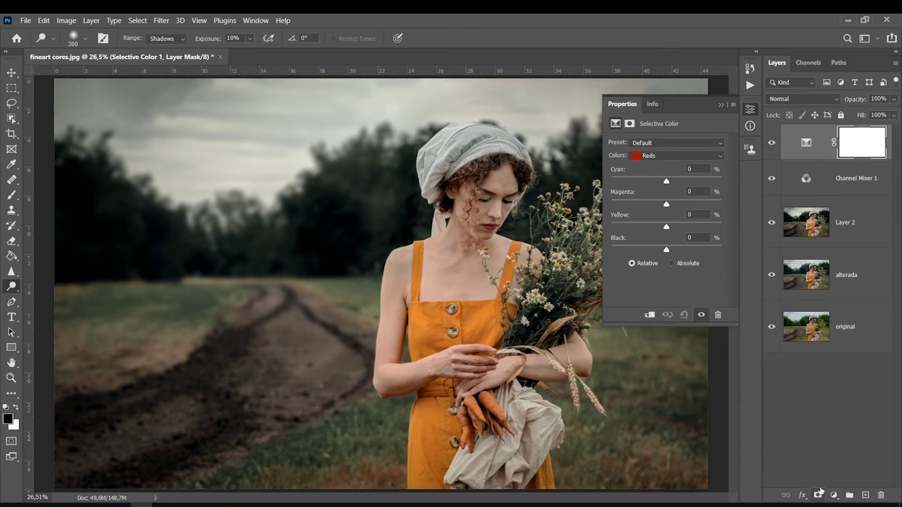
pyautogui.moveTo(666, 181)
pyautogui.mouseDown()
pyautogui.moveTo(633, 185)
pyautogui.moveTo(691, 206)
pyautogui.moveTo(651, 207)
pyautogui.moveTo(675, 206)
pyautogui.moveTo(647, 227)
pyautogui.moveTo(675, 227)
pyautogui.moveTo(657, 248)
pyautogui.moveTo(685, 249)
pyautogui.moveTo(672, 249)
pyautogui.mouseUp()
# Shift the Yellows' cyan amount and add more yellow to them in Selective Color.
pyautogui.click(646, 155)
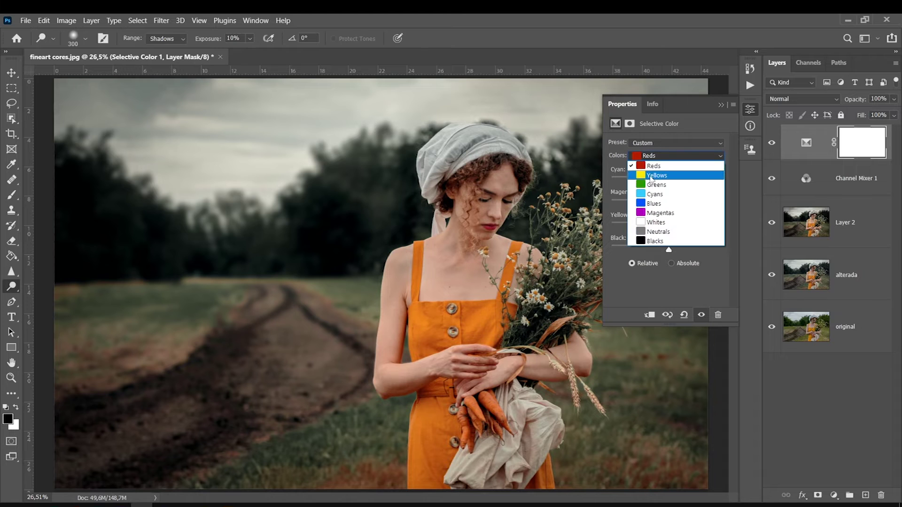
pyautogui.click(655, 173)
pyautogui.moveTo(666, 182); pyautogui.dragTo(632, 182)
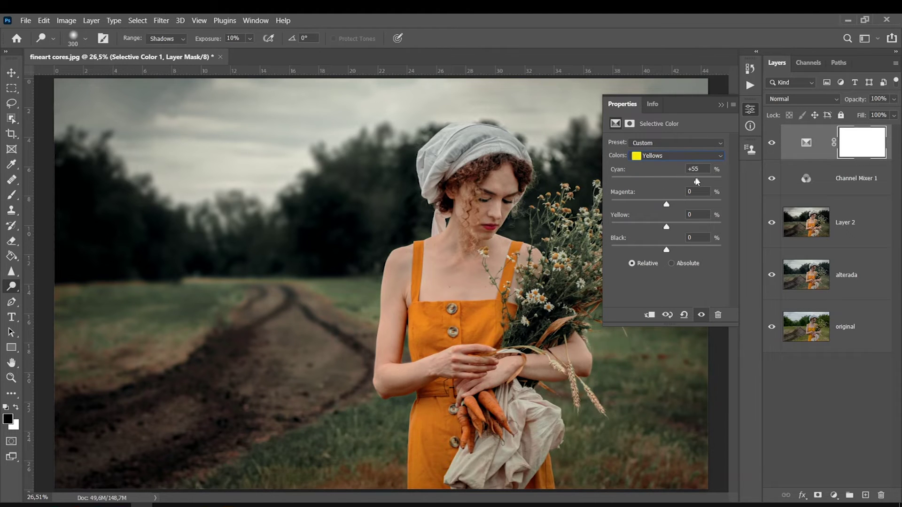
pyautogui.moveTo(666, 204)
pyautogui.mouseDown()
pyautogui.moveTo(702, 227)
pyautogui.moveTo(674, 251)
pyautogui.mouseUp()
pyautogui.moveTo(655, 179); pyautogui.dragTo(652, 178)
# Pull magenta out of the Greens and add cyan and yellow to them.
pyautogui.click(648, 157)
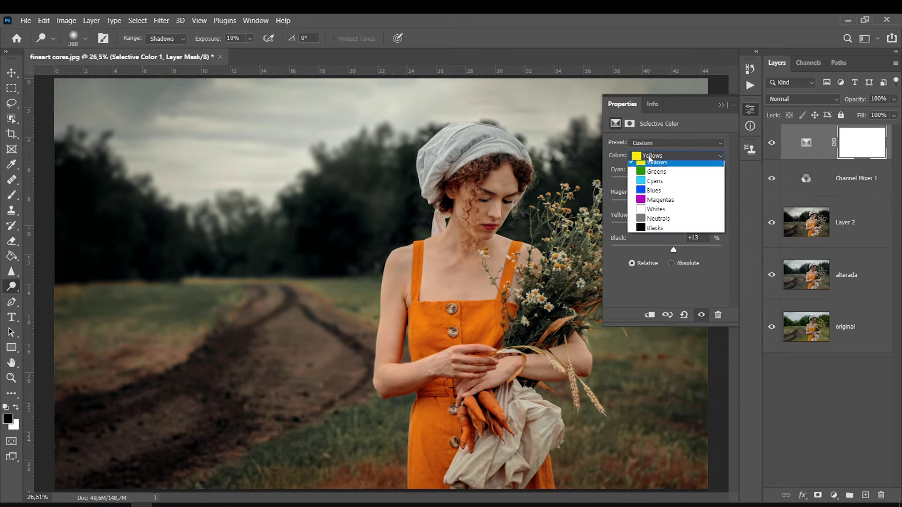
pyautogui.click(656, 185)
pyautogui.moveTo(666, 204)
pyautogui.mouseDown()
pyautogui.moveTo(638, 204)
pyautogui.moveTo(682, 181)
pyautogui.mouseUp()
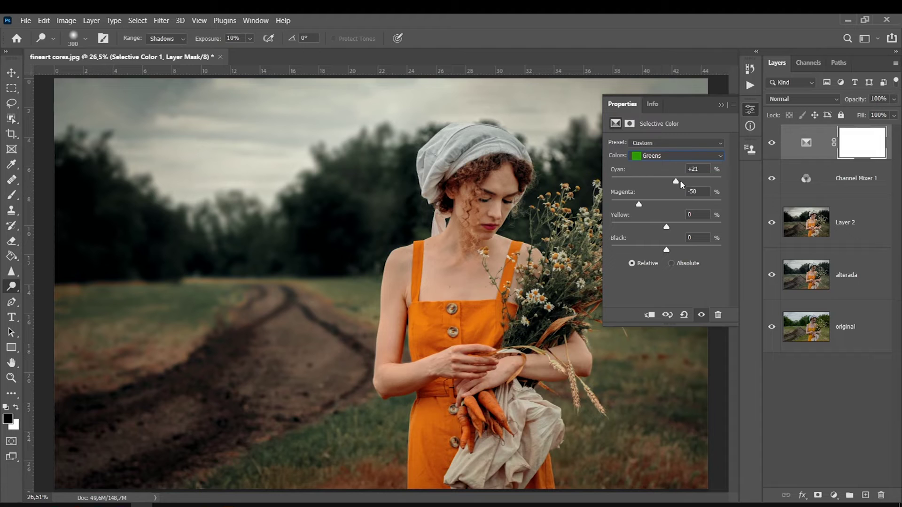
pyautogui.moveTo(666, 227)
pyautogui.mouseDown()
pyautogui.moveTo(700, 227)
pyautogui.moveTo(684, 227)
pyautogui.moveTo(662, 249)
pyautogui.mouseUp()
# Adjust the Cyans (Cyan -64, Black +35) and Blues (Yellow +34, Black -25).
pyautogui.click(653, 159)
pyautogui.click(657, 182)
pyautogui.moveTo(666, 182)
pyautogui.mouseDown()
pyautogui.moveTo(701, 181)
pyautogui.moveTo(629, 181)
pyautogui.mouseUp()
pyautogui.moveTo(666, 204)
pyautogui.mouseDown()
pyautogui.moveTo(675, 204)
pyautogui.moveTo(658, 227)
pyautogui.moveTo(645, 229)
pyautogui.mouseUp()
pyautogui.press('Down')
pyautogui.moveTo(666, 182)
pyautogui.mouseDown()
pyautogui.moveTo(693, 182)
pyautogui.moveTo(650, 204)
pyautogui.moveTo(684, 226)
pyautogui.moveTo(684, 250)
pyautogui.mouseUp()
# Toggle the Selective Color adjustment on and off to compare the result.
pyautogui.click(721, 105)
pyautogui.click(772, 142)
pyautogui.click(772, 143)
pyautogui.click(772, 143)
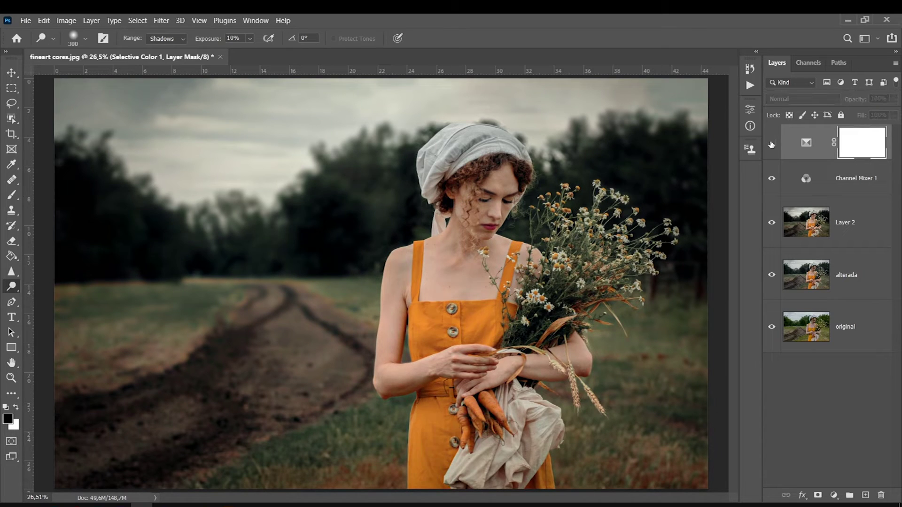
# Lower the top adjustment's Fill to 70%, hide it, and compare Layer 2.
pyautogui.moveTo(892, 117); pyautogui.dragTo(878, 132)
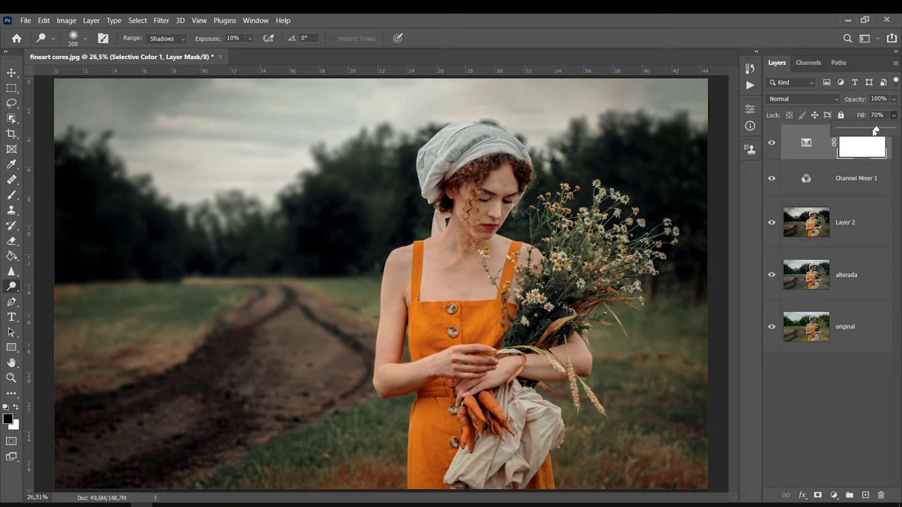
pyautogui.click(771, 143)
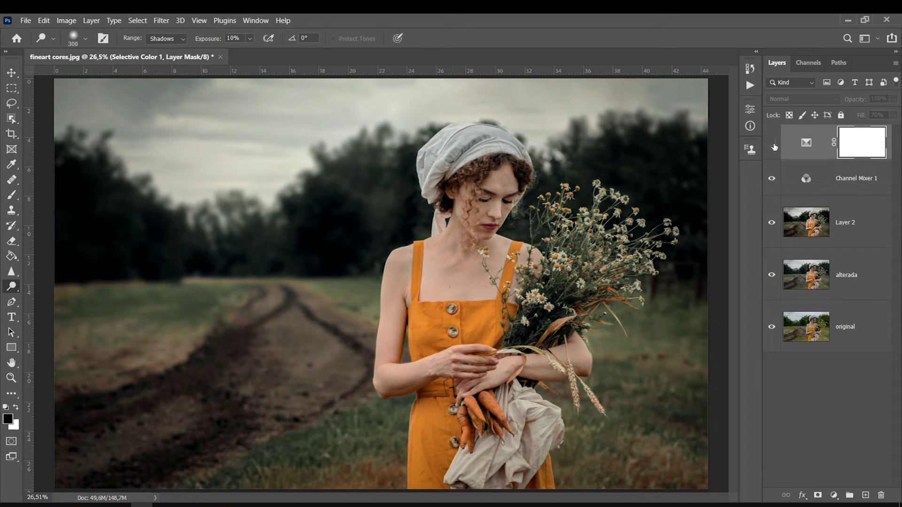
pyautogui.click(846, 224)
pyautogui.click(772, 151)
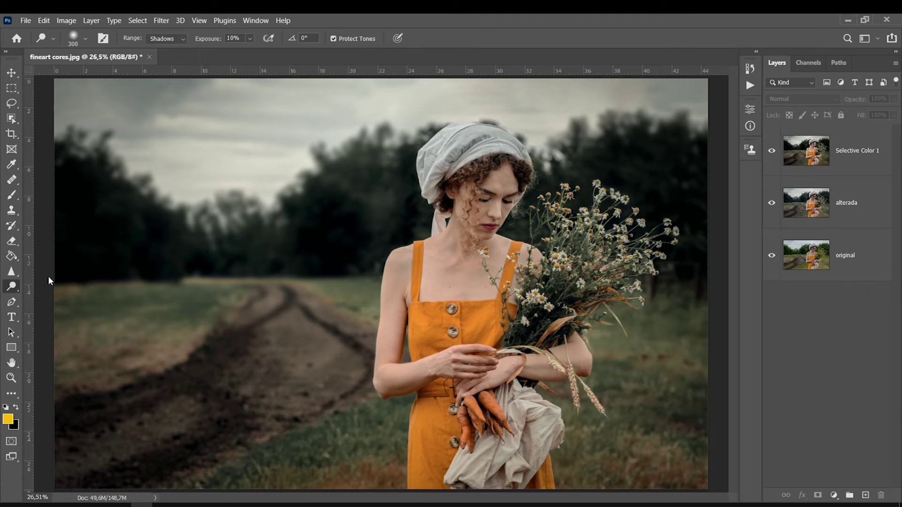
# Select the merged Selective Color 1 layer and switch to the Smudge tool.
pyautogui.rightClick(11, 286)
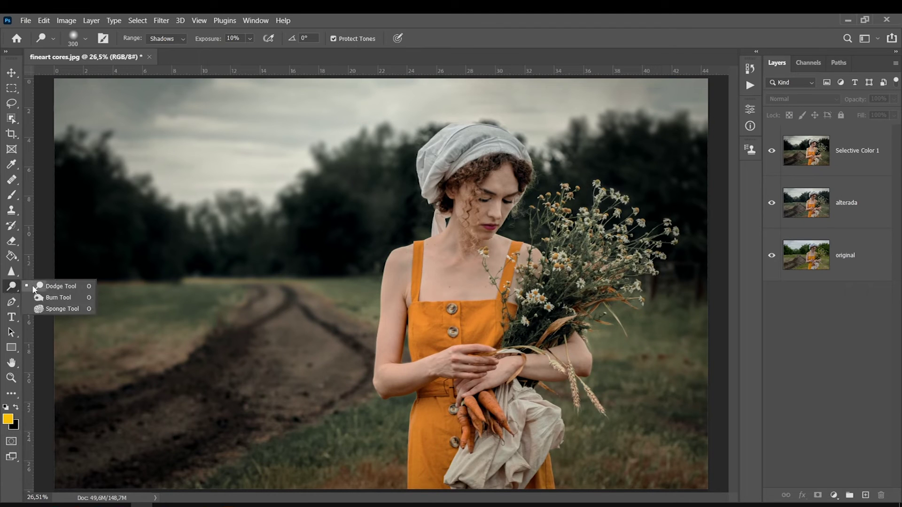
pyautogui.click(54, 287)
pyautogui.click(820, 165)
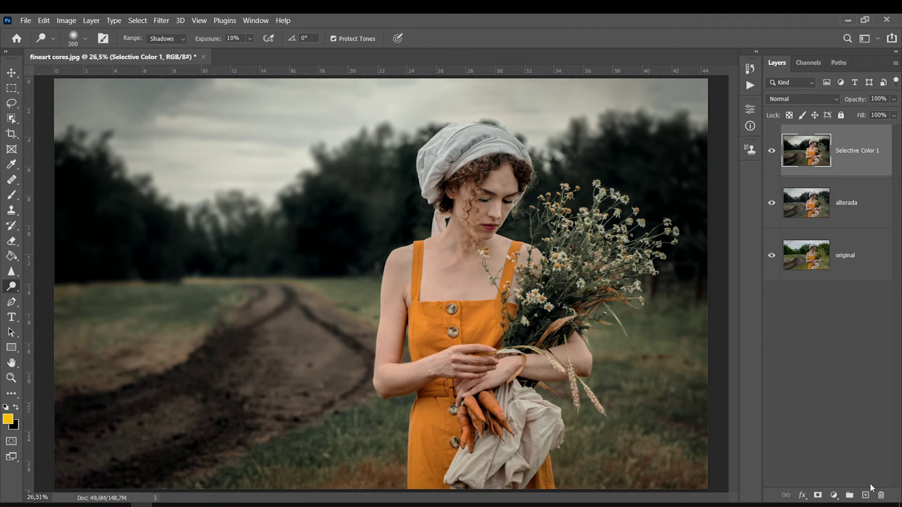
pyautogui.press('r')
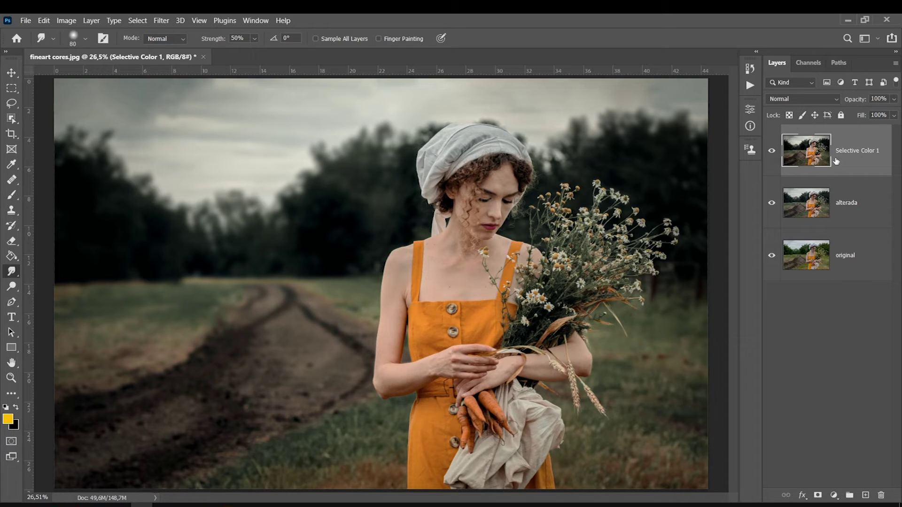
pyautogui.click(834, 495)
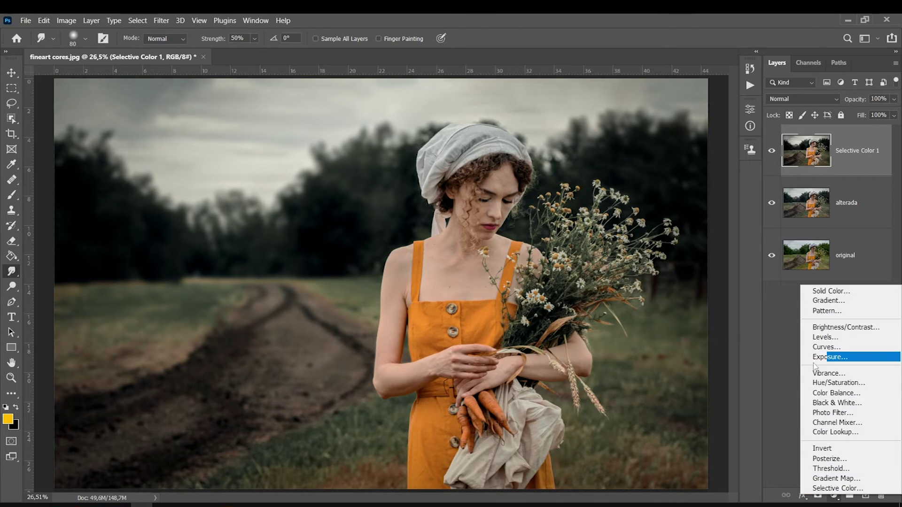
# Add a Gradient Map layer with its end stops set to black and white.
pyautogui.click(822, 479)
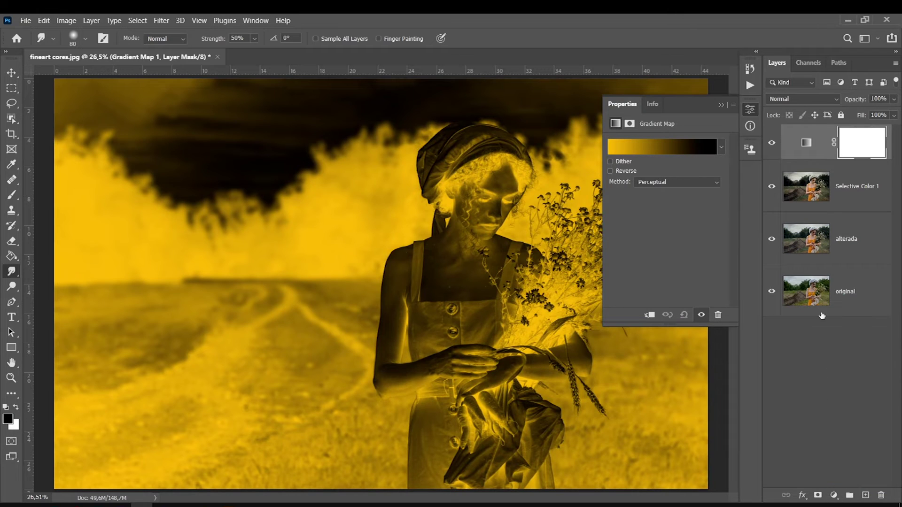
pyautogui.click(625, 147)
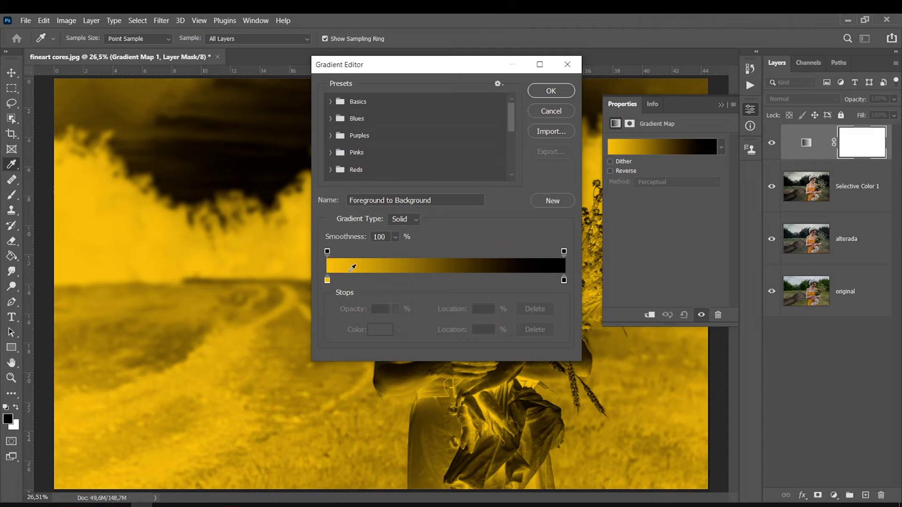
pyautogui.doubleClick(328, 280)
pyautogui.click(610, 465)
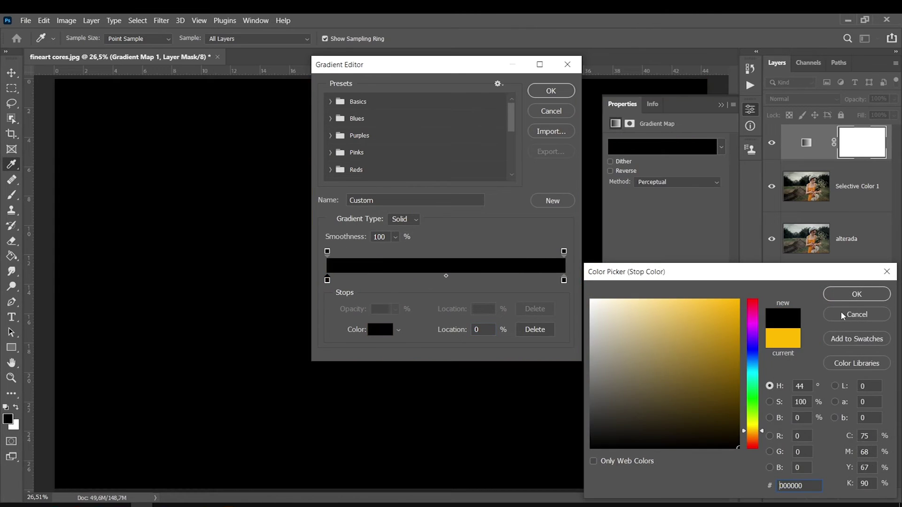
pyautogui.click(832, 293)
pyautogui.doubleClick(563, 280)
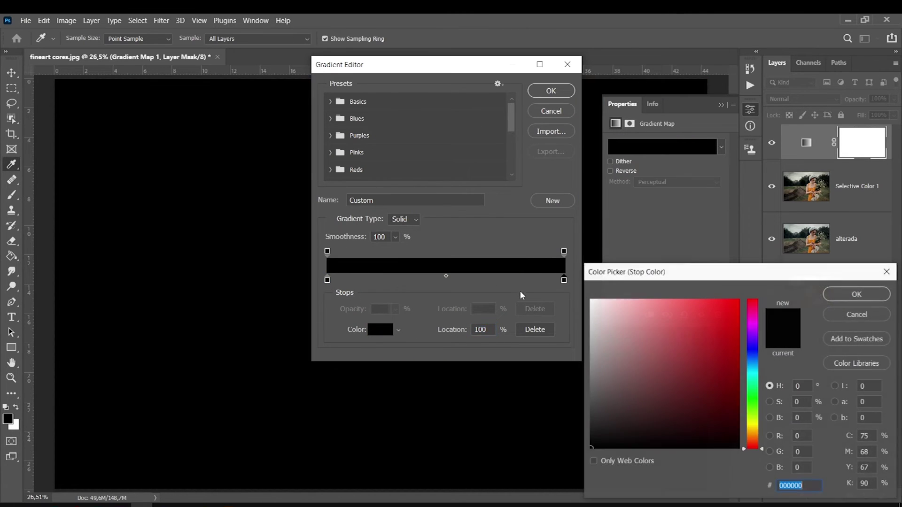
pyautogui.click(599, 293)
pyautogui.click(845, 292)
# Add a dark grey stop near 20% in the gradient, keeping black at 0%.
pyautogui.moveTo(399, 64); pyautogui.dragTo(152, 98)
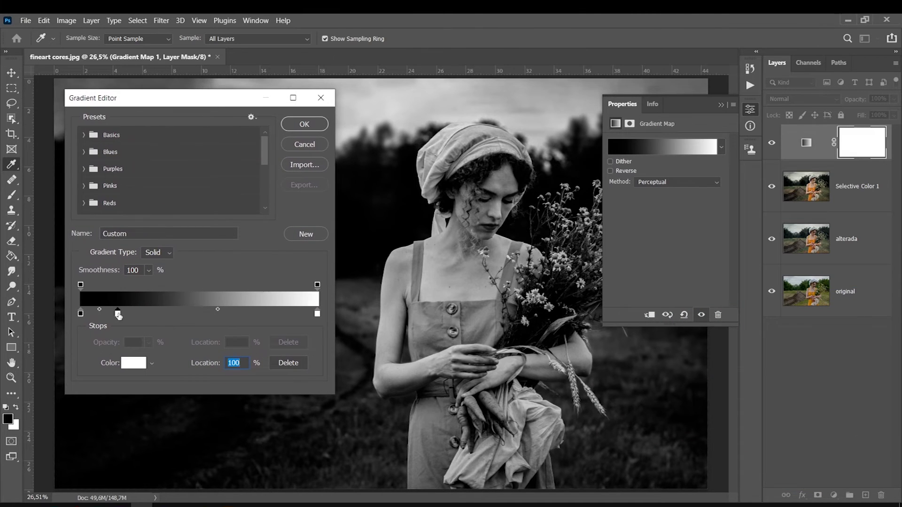
pyautogui.doubleClick(117, 313)
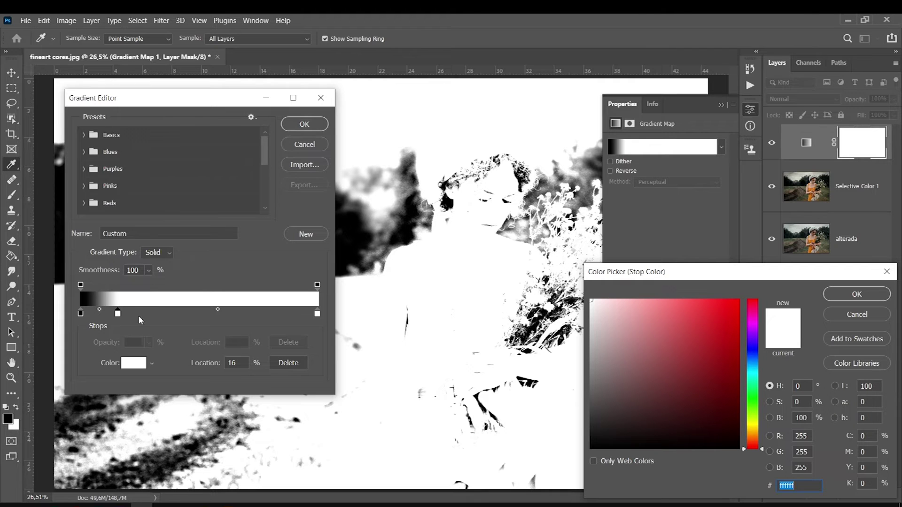
pyautogui.moveTo(633, 387); pyautogui.dragTo(577, 364)
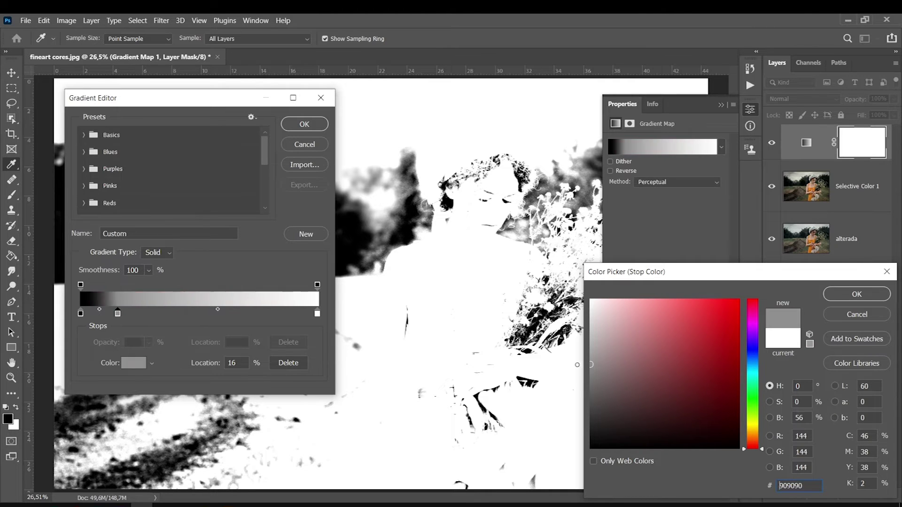
pyautogui.moveTo(599, 415); pyautogui.dragTo(607, 406)
pyautogui.press('Return')
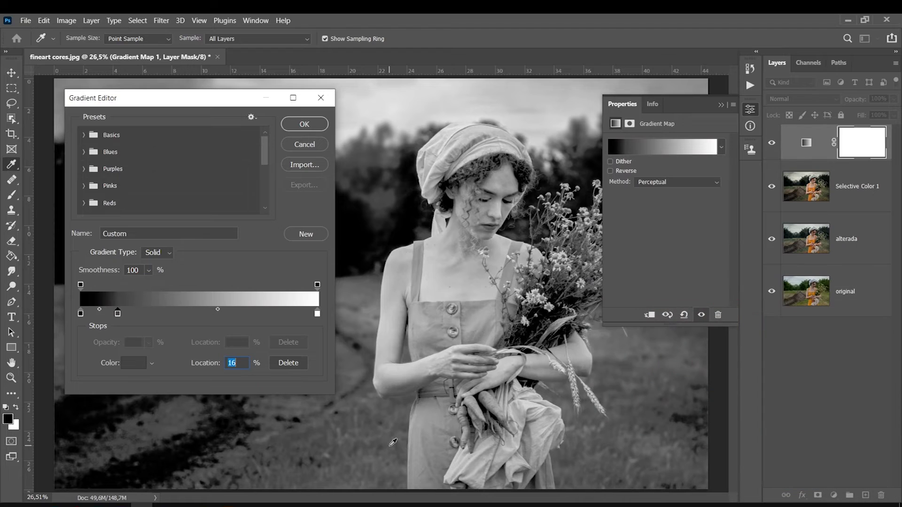
pyautogui.moveTo(80, 314)
pyautogui.mouseDown()
pyautogui.moveTo(136, 314)
pyautogui.moveTo(80, 313)
pyautogui.mouseUp()
pyautogui.moveTo(136, 314)
pyautogui.mouseDown()
pyautogui.moveTo(160, 314)
pyautogui.moveTo(96, 314)
pyautogui.moveTo(142, 314)
pyautogui.mouseUp()
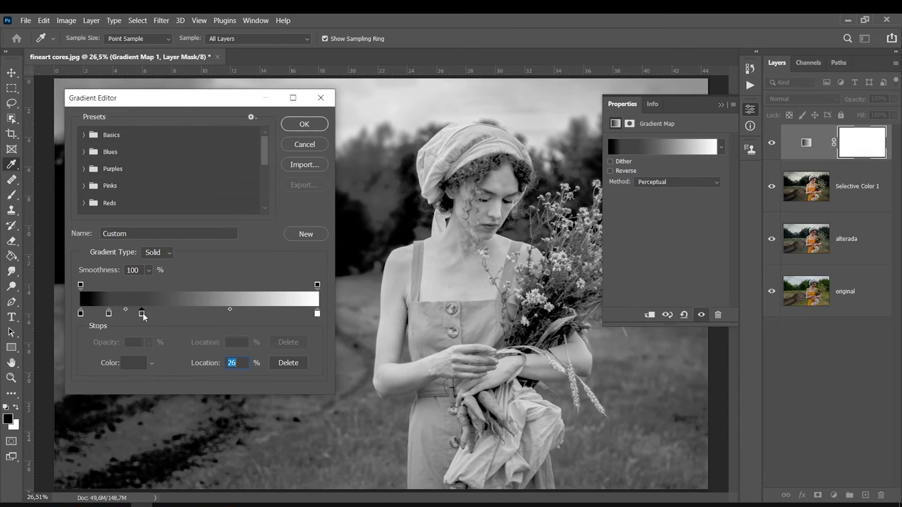
# Add a light grey stop, sampled from the gradient, and move it to around 80%.
pyautogui.doubleClick(141, 313)
pyautogui.click(140, 297)
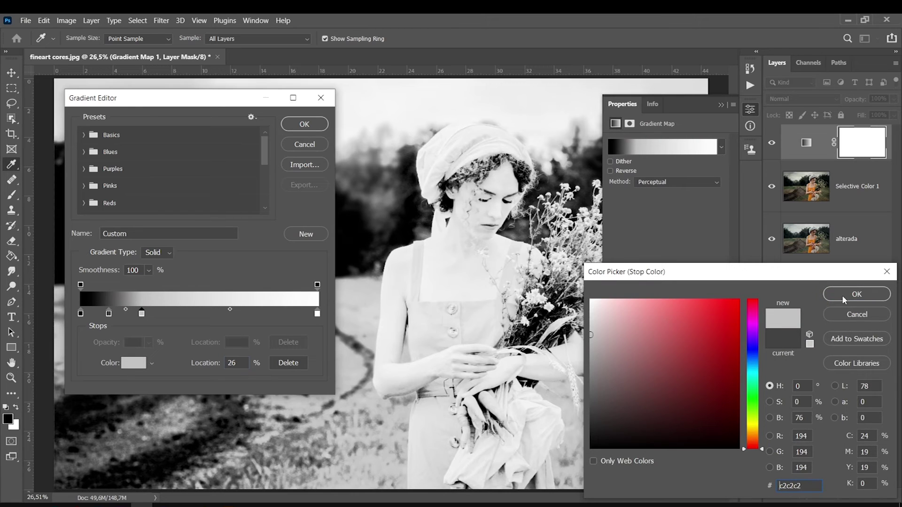
pyautogui.press('Return')
pyautogui.moveTo(142, 314)
pyautogui.mouseDown()
pyautogui.moveTo(270, 313)
pyautogui.moveTo(254, 314)
pyautogui.mouseUp()
pyautogui.moveTo(109, 313); pyautogui.dragTo(130, 314)
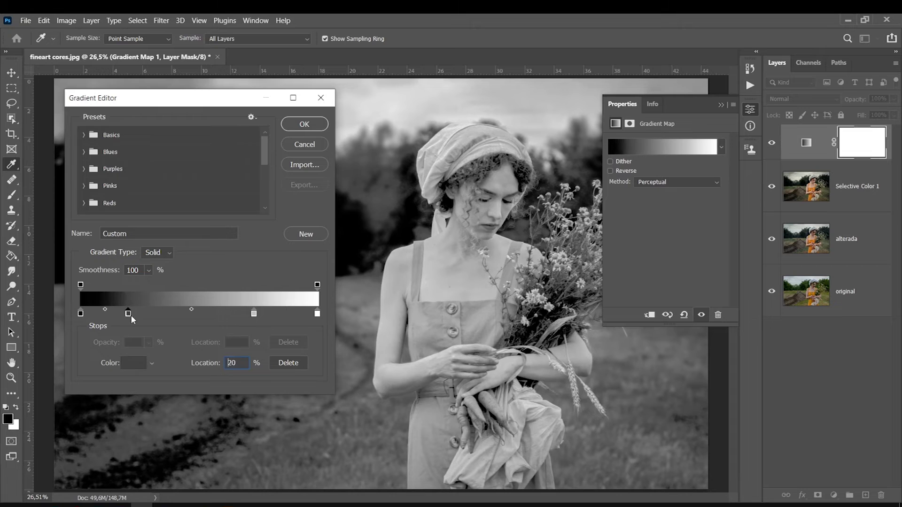
pyautogui.click(80, 314)
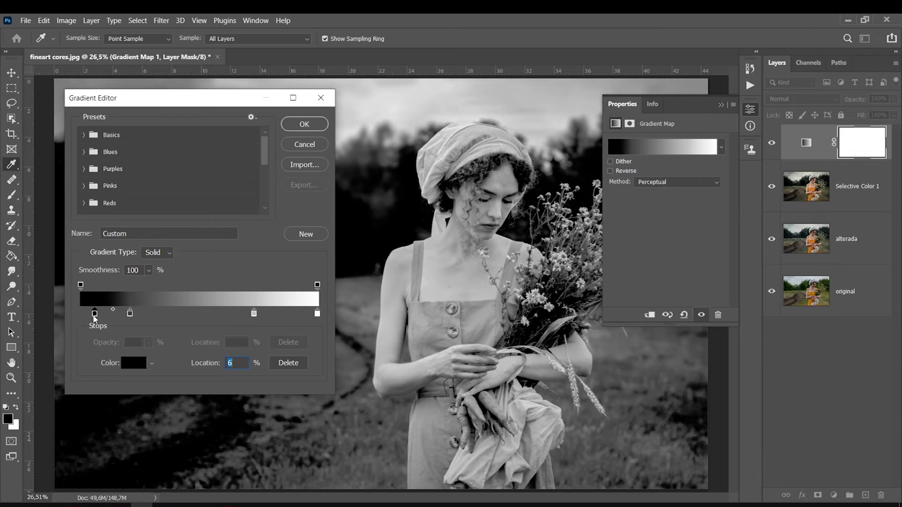
# Keep the end stop black, place the light stop at 75%, add a 37% mid stop, and apply.
pyautogui.moveTo(130, 314); pyautogui.dragTo(125, 313)
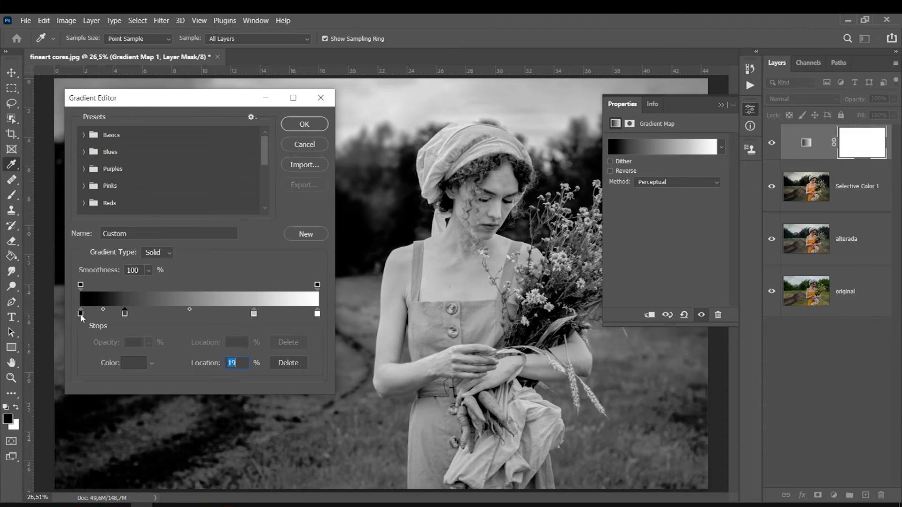
pyautogui.click(133, 363)
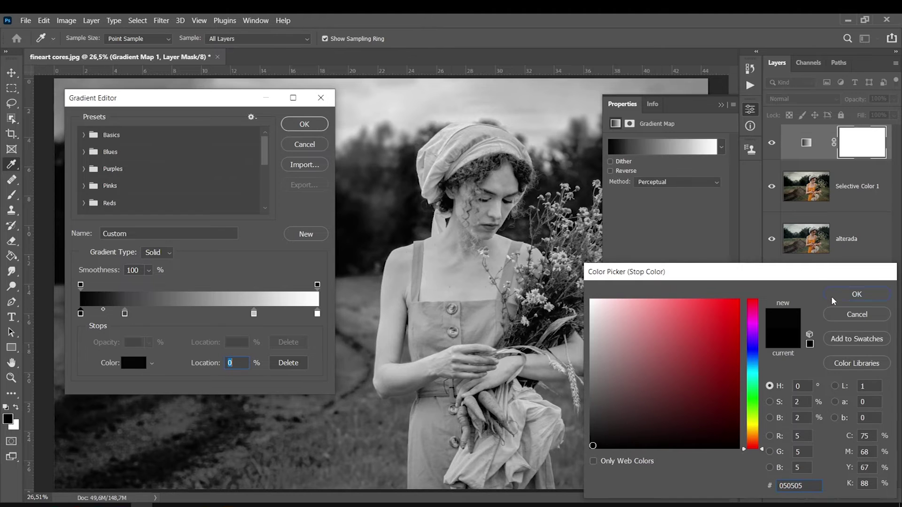
pyautogui.click(857, 294)
pyautogui.moveTo(254, 314); pyautogui.dragTo(257, 314)
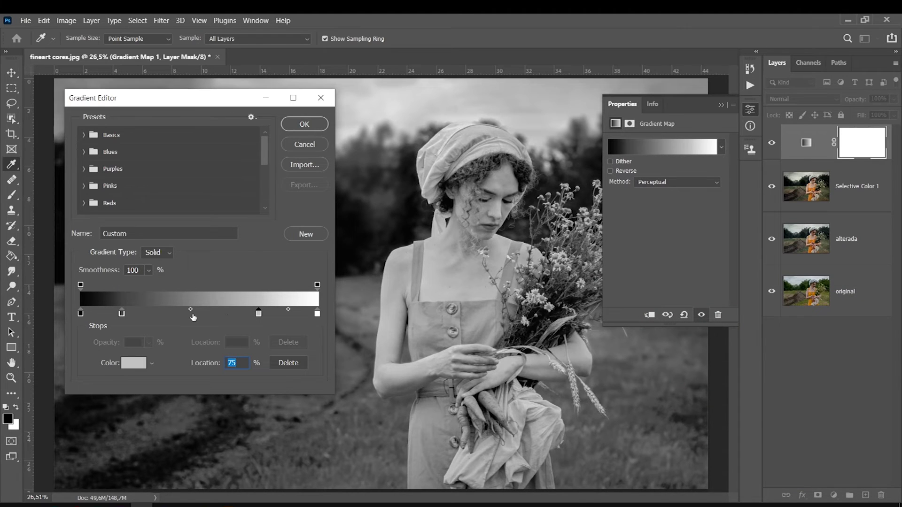
pyautogui.doubleClick(191, 314)
pyautogui.press('Return')
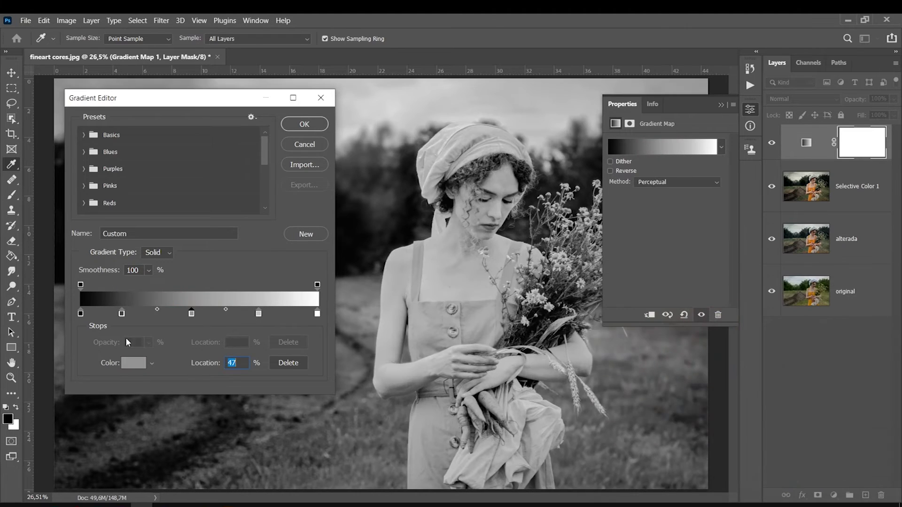
pyautogui.moveTo(195, 317)
pyautogui.mouseDown()
pyautogui.moveTo(164, 317)
pyautogui.moveTo(206, 317)
pyautogui.mouseUp()
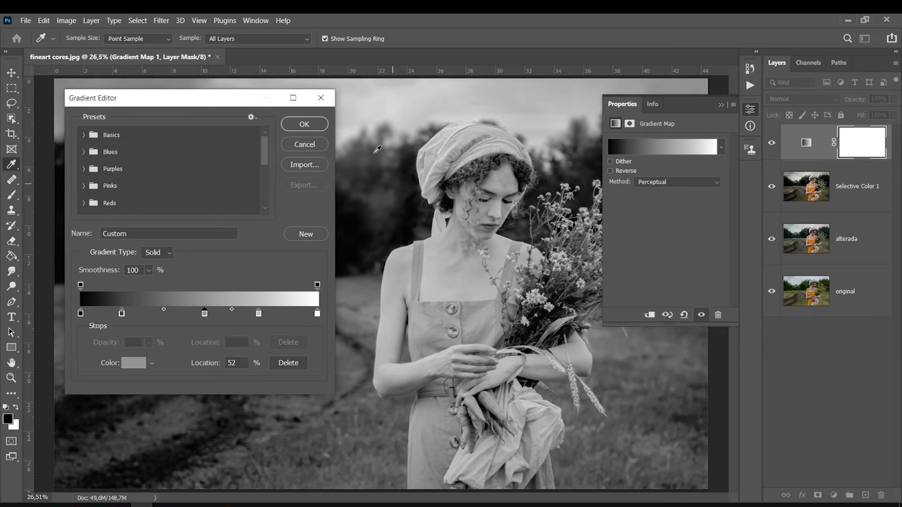
pyautogui.click(294, 125)
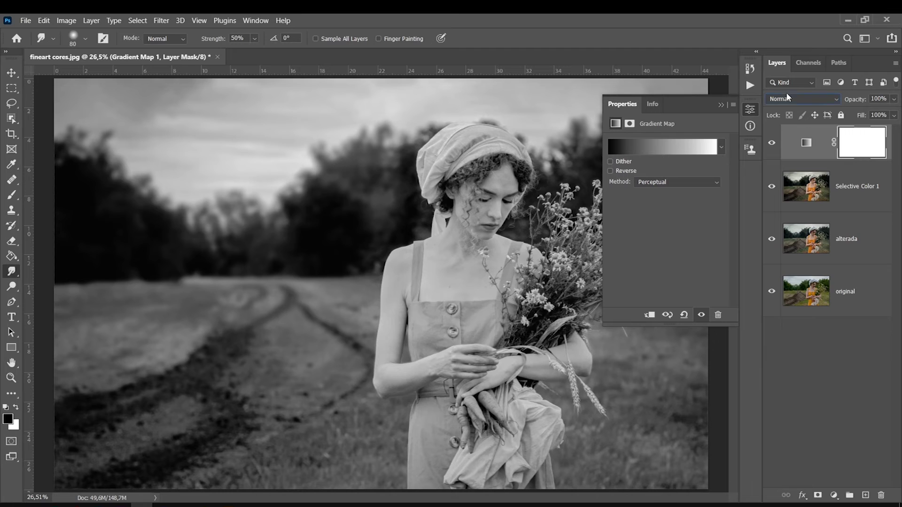
# Set Gradient Map 1's blend mode to Luminosity and compare it on and off.
pyautogui.click(794, 98)
pyautogui.click(789, 386)
pyautogui.click(772, 145)
pyautogui.click(772, 144)
pyautogui.click(771, 145)
pyautogui.click(772, 144)
# Reposition the grey stops, removing an overlapping stop and moving one to 56%.
pyautogui.click(805, 142)
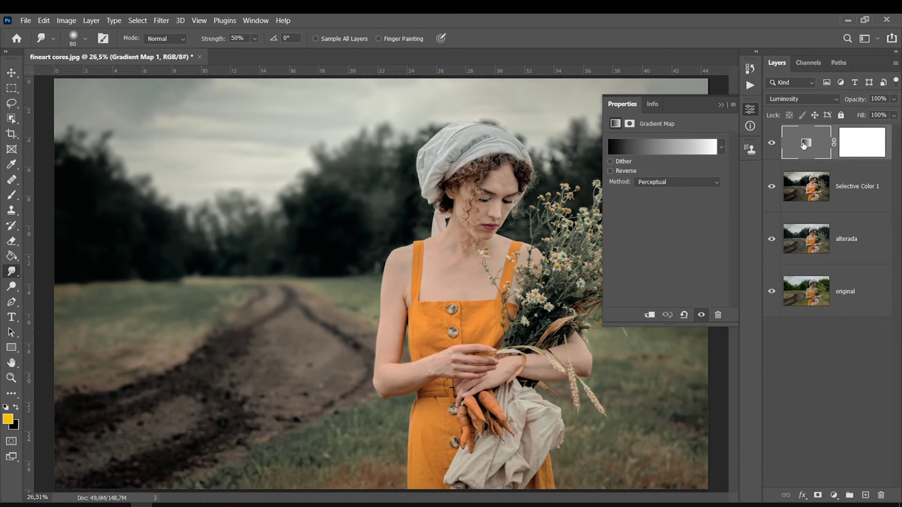
pyautogui.click(653, 149)
pyautogui.moveTo(124, 314)
pyautogui.mouseDown()
pyautogui.moveTo(114, 315)
pyautogui.moveTo(135, 313)
pyautogui.moveTo(80, 315)
pyautogui.moveTo(133, 338)
pyautogui.mouseUp()
pyautogui.click(127, 313)
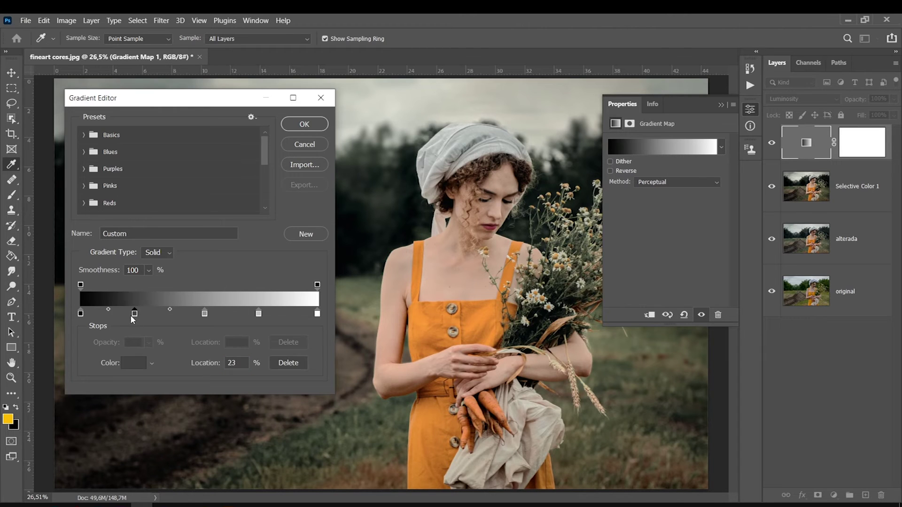
pyautogui.moveTo(205, 314); pyautogui.dragTo(186, 314)
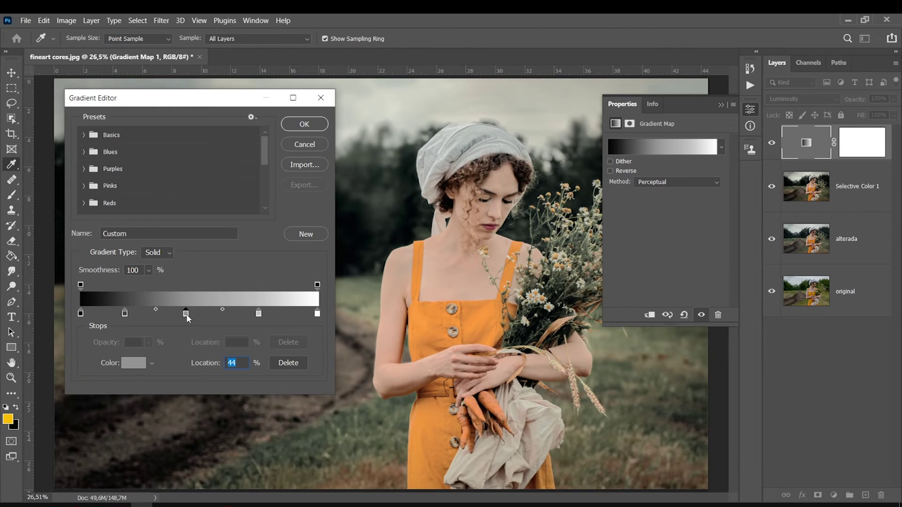
pyautogui.click(189, 348)
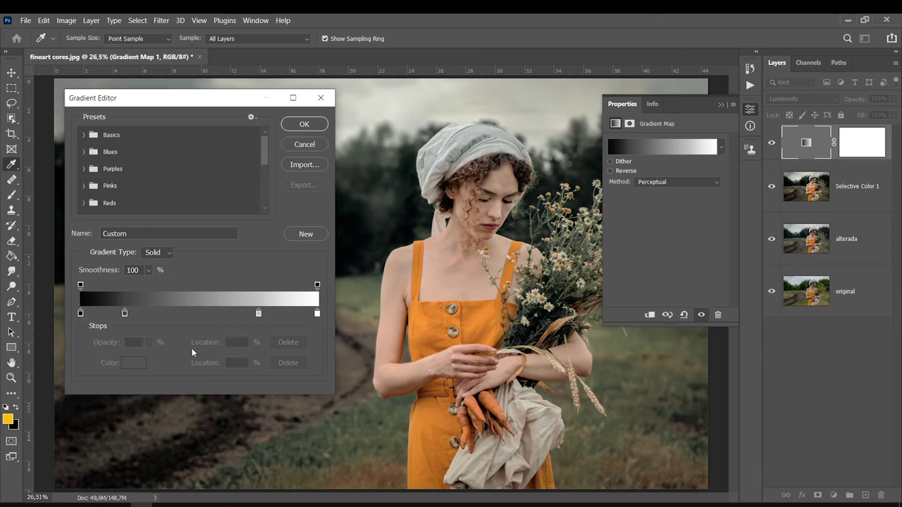
pyautogui.moveTo(186, 314); pyautogui.dragTo(273, 315)
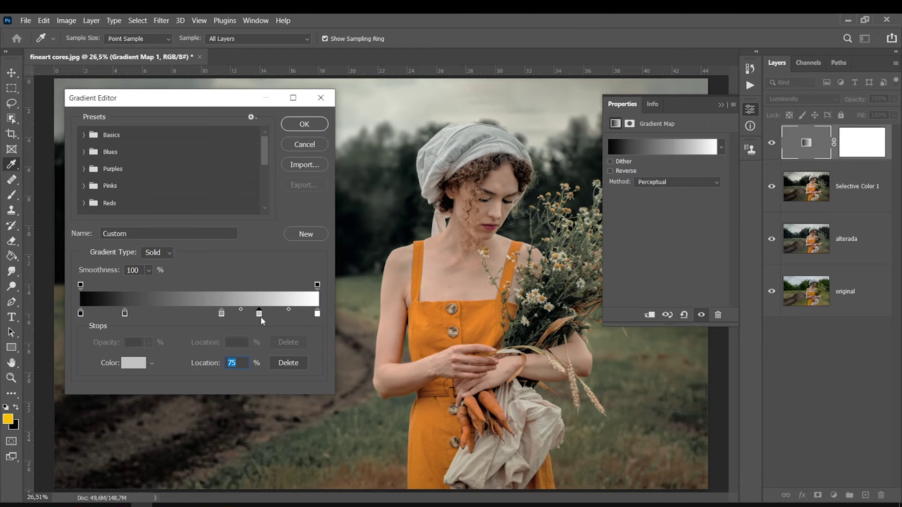
# Add a new dark stop coloured grey 555555 and apply the edited gradient.
pyautogui.doubleClick(199, 312)
pyautogui.click(856, 294)
pyautogui.moveTo(198, 313)
pyautogui.mouseDown()
pyautogui.moveTo(285, 315)
pyautogui.moveTo(151, 315)
pyautogui.mouseUp()
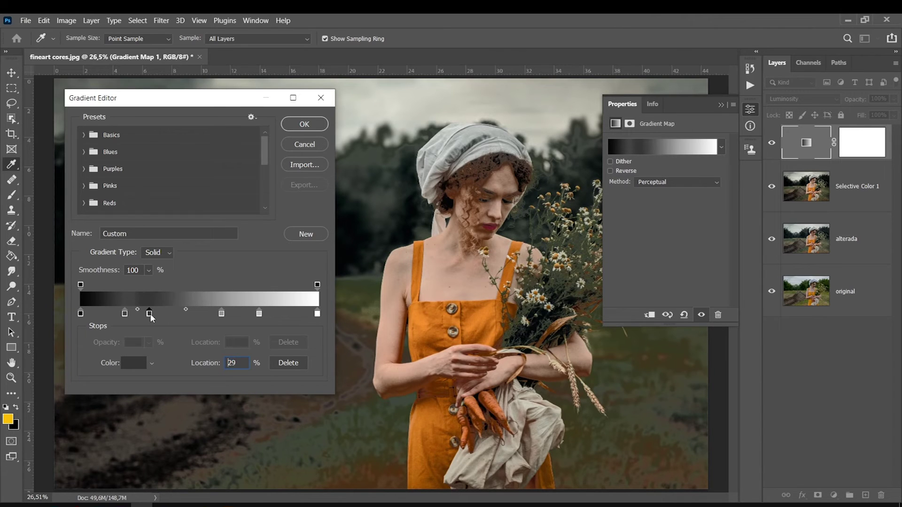
pyautogui.doubleClick(150, 313)
pyautogui.click(589, 381)
pyautogui.moveTo(587, 375)
pyautogui.mouseDown()
pyautogui.moveTo(578, 403)
pyautogui.moveTo(593, 410)
pyautogui.moveTo(579, 400)
pyautogui.mouseUp()
pyautogui.click(844, 296)
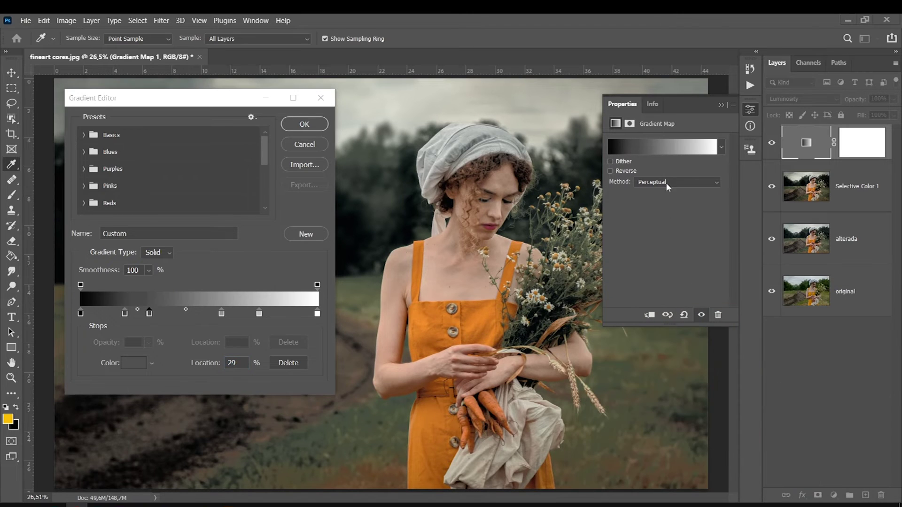
pyautogui.click(314, 126)
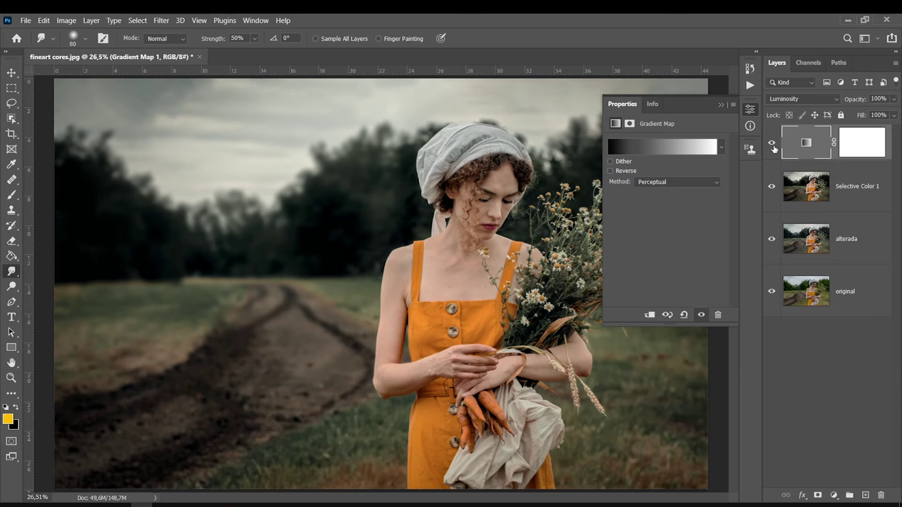
# Invert Gradient Map 1's mask and ready a large white brush for painting.
pyautogui.click(852, 147)
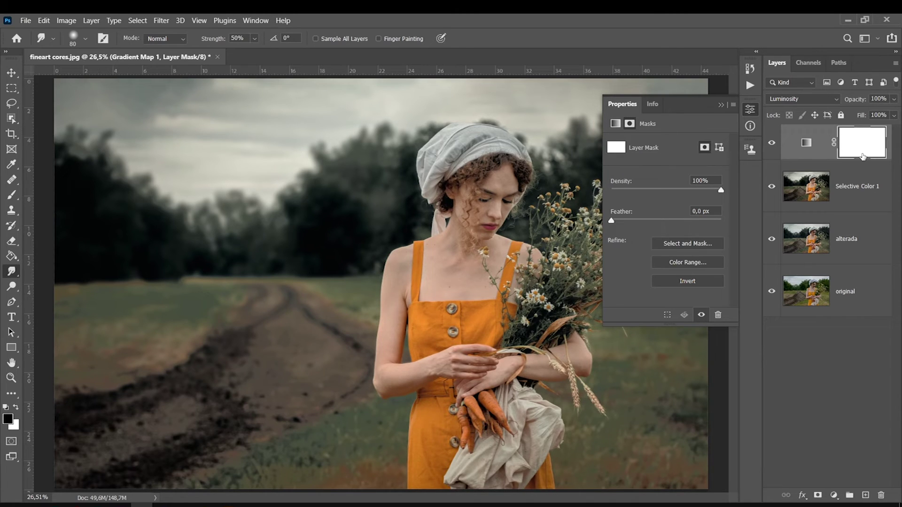
pyautogui.hotkey('ctrl', 'i')
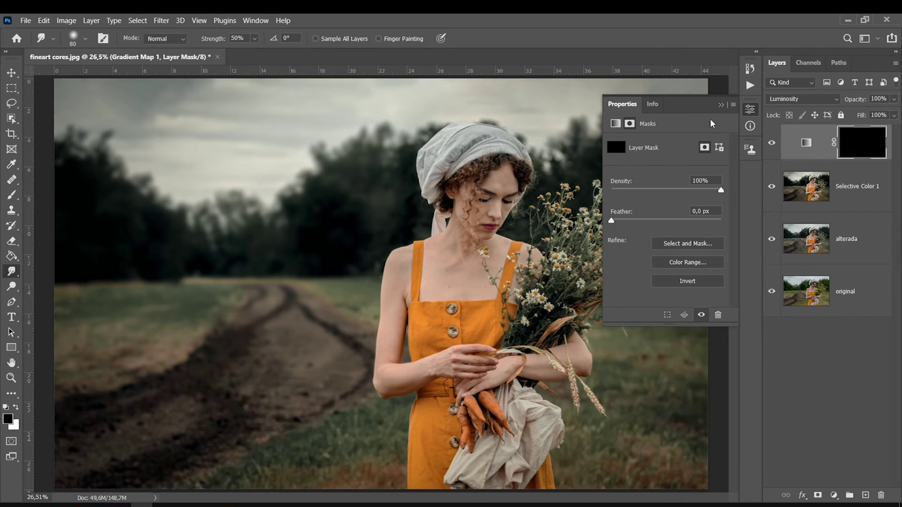
pyautogui.click(722, 105)
pyautogui.click(12, 194)
pyautogui.press(']')
pyautogui.click(16, 407)
pyautogui.press(']')
pyautogui.press(']')
pyautogui.press(']')
pyautogui.press(']')
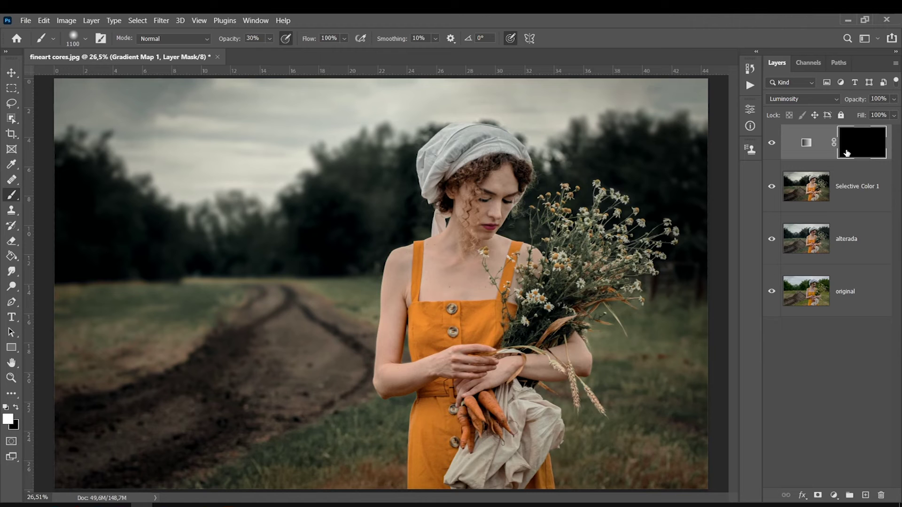
# Paint first reveal patches on the mask with a 1200 px, 100% opacity brush.
pyautogui.keyDown('shift'); pyautogui.click(851, 148); pyautogui.keyUp('shift')
pyautogui.keyDown('shift'); pyautogui.click(850, 148); pyautogui.keyUp('shift')
pyautogui.keyDown('shift'); pyautogui.click(850, 148); pyautogui.keyUp('shift')
pyautogui.click(592, 199)
pyautogui.press(']')
pyautogui.click(270, 38)
pyautogui.moveTo(283, 49); pyautogui.dragTo(311, 52)
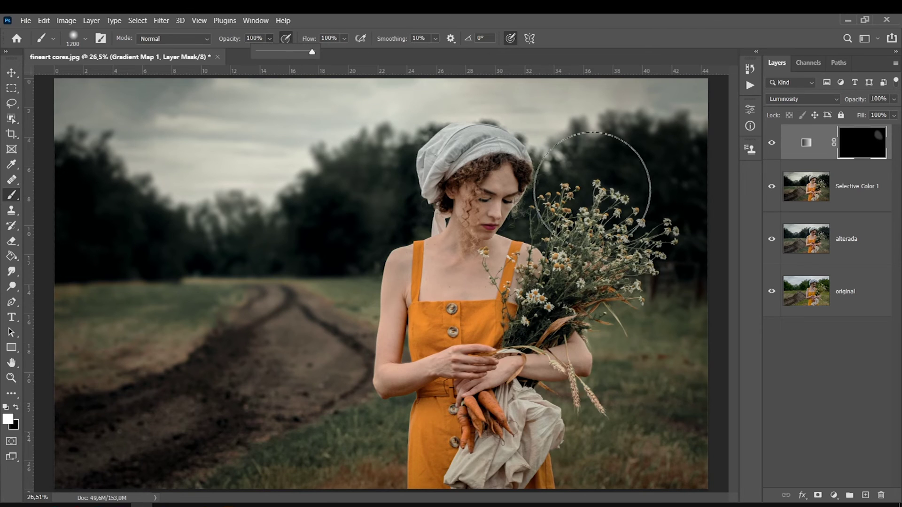
pyautogui.click(616, 150)
# Compare the mask on and off, then reveal the gradient map over the bouquet and road.
pyautogui.click(771, 143)
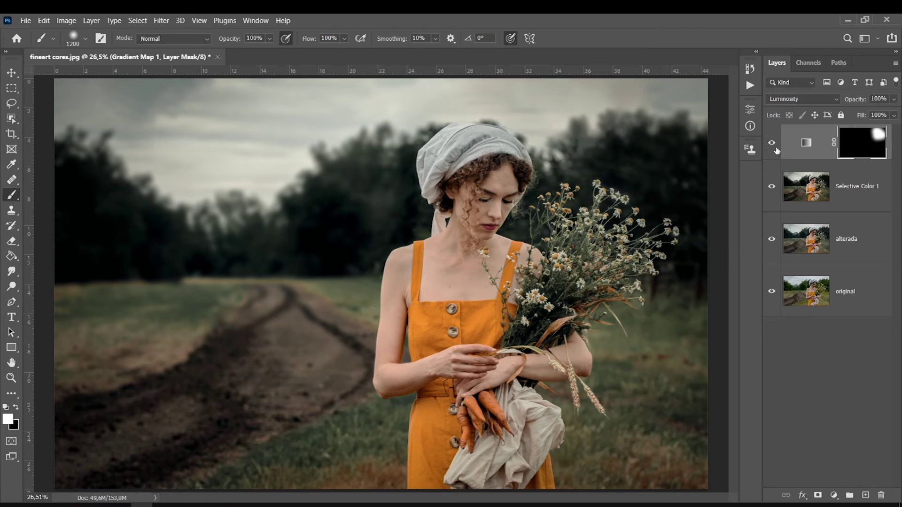
pyautogui.keyDown('shift'); pyautogui.click(855, 137); pyautogui.keyUp('shift')
pyautogui.keyDown('shift'); pyautogui.click(856, 139); pyautogui.keyUp('shift')
pyautogui.keyDown('shift'); pyautogui.click(856, 140); pyautogui.keyUp('shift')
pyautogui.keyDown('shift'); pyautogui.click(856, 140); pyautogui.keyUp('shift')
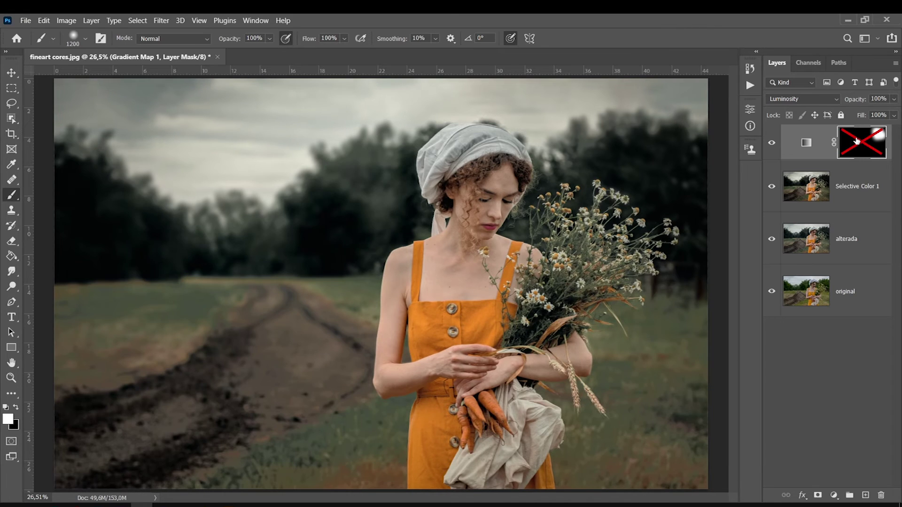
pyautogui.moveTo(664, 177); pyautogui.dragTo(650, 238)
pyautogui.moveTo(156, 338)
pyautogui.mouseDown()
pyautogui.moveTo(214, 350)
pyautogui.moveTo(249, 411)
pyautogui.moveTo(145, 277)
pyautogui.moveTo(253, 248)
pyautogui.moveTo(318, 188)
pyautogui.moveTo(385, 169)
pyautogui.mouseUp()
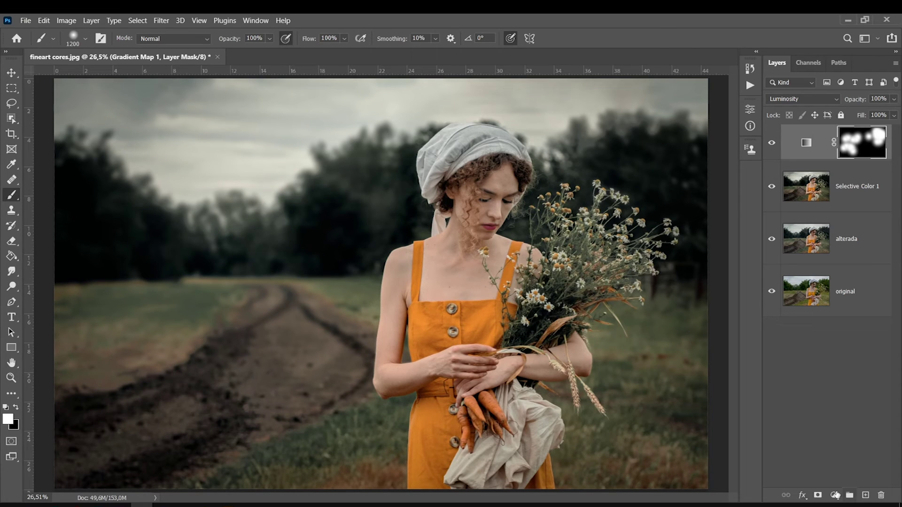
# Add a second Gradient Map adjustment layer on top.
pyautogui.click(834, 495)
pyautogui.click(837, 490)
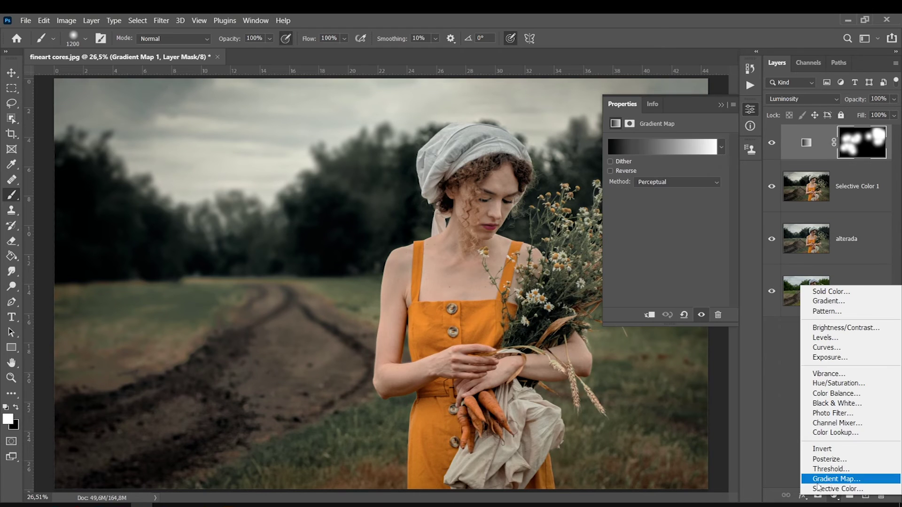
pyautogui.click(818, 479)
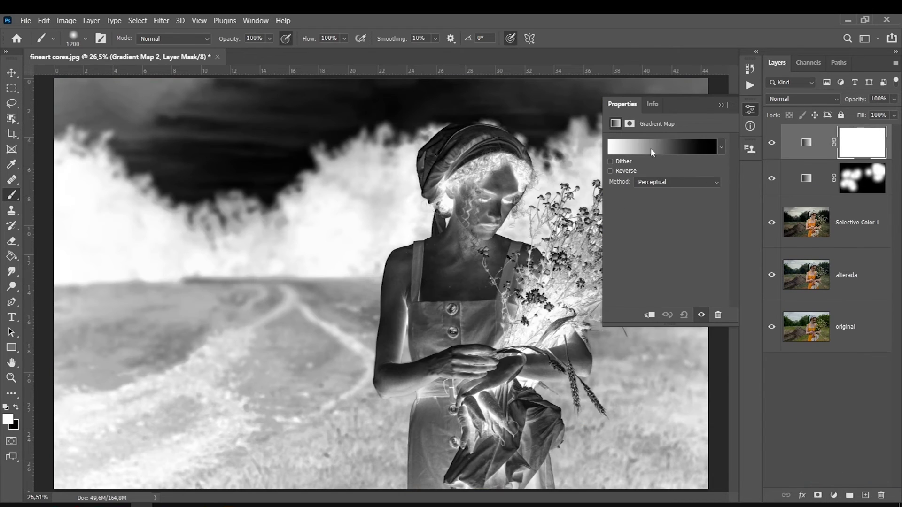
# Set Gradient Map 2 to Luminosity and begin a custom gradient with a black stop near the dark end.
pyautogui.click(787, 98)
pyautogui.click(777, 386)
pyautogui.click(620, 149)
pyautogui.moveTo(317, 317)
pyautogui.mouseDown()
pyautogui.moveTo(99, 314)
pyautogui.moveTo(314, 314)
pyautogui.mouseUp()
pyautogui.doubleClick(91, 314)
pyautogui.press('Return')
# Move the white stop to 86% and add a mid-grey stop at 46%, sampled from the photo.
pyautogui.moveTo(317, 318)
pyautogui.mouseDown()
pyautogui.moveTo(284, 319)
pyautogui.moveTo(311, 318)
pyautogui.moveTo(292, 315)
pyautogui.mouseUp()
pyautogui.doubleClick(190, 313)
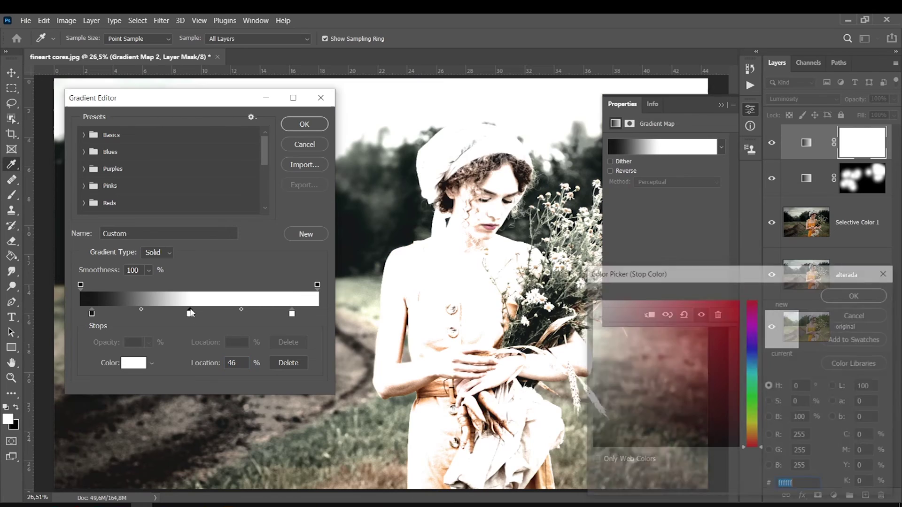
pyautogui.click(591, 377)
pyautogui.click(592, 383)
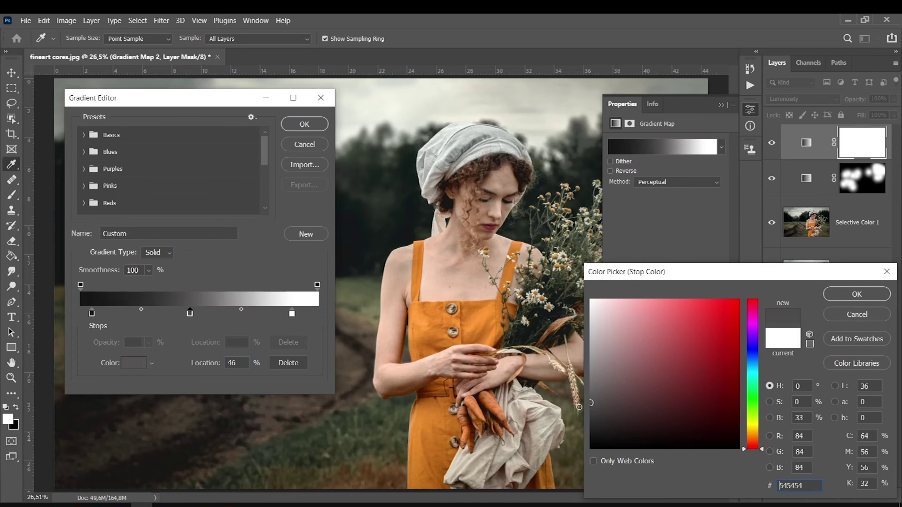
pyautogui.click(591, 373)
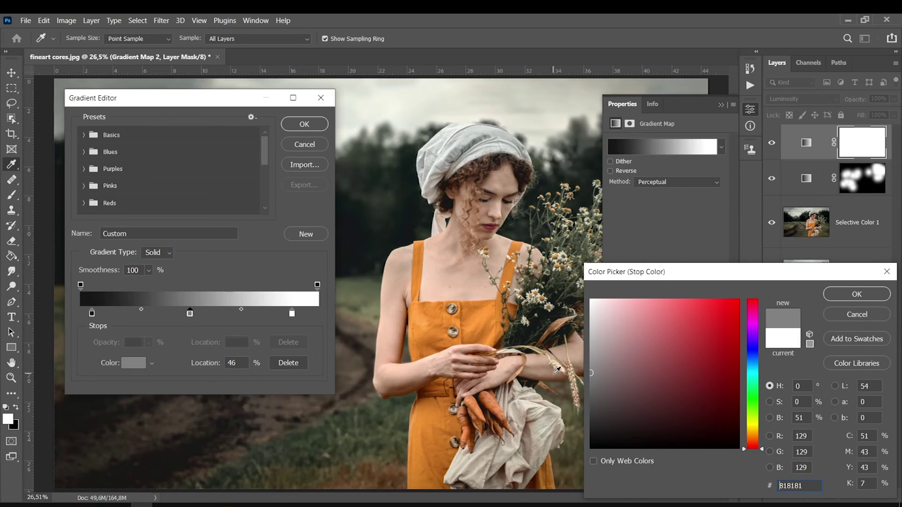
pyautogui.click(422, 408)
pyautogui.press('Return')
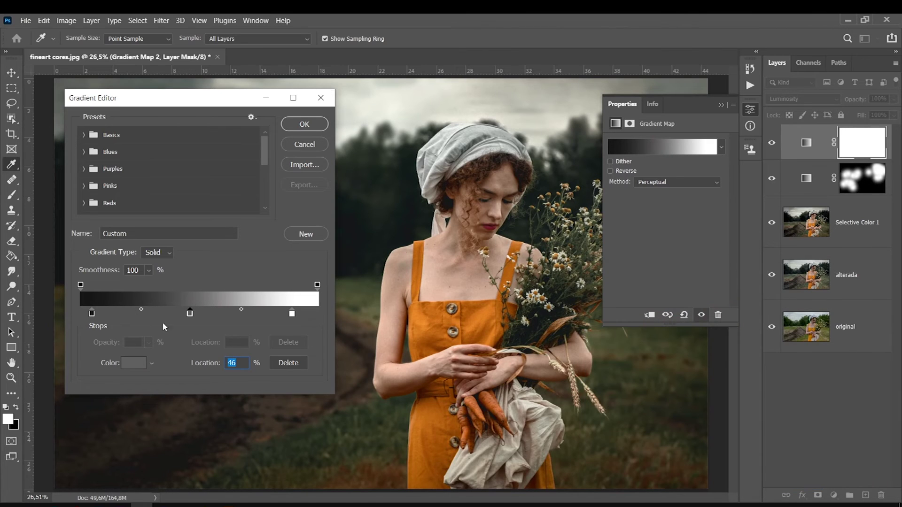
# Add light grey adadad and near-white stops, position grey at 69% and white at 86%, and apply.
pyautogui.doubleClick(245, 312)
pyautogui.click(591, 346)
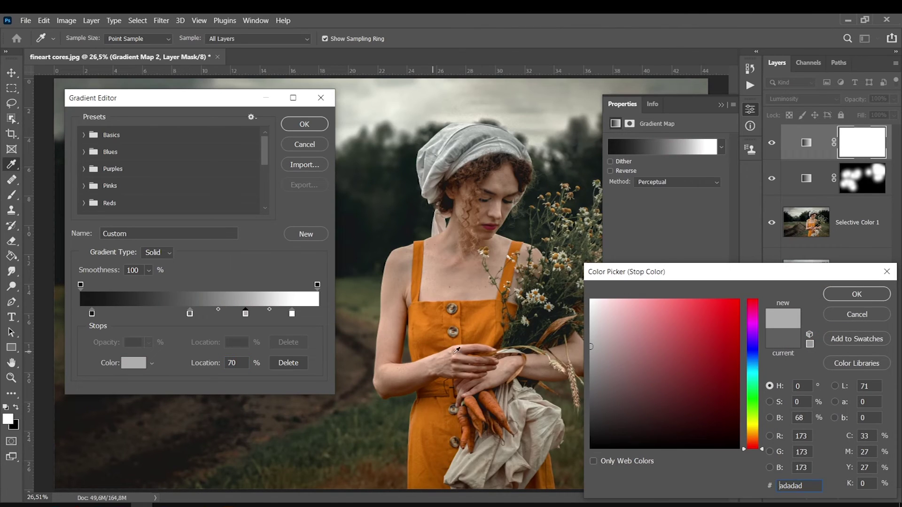
pyautogui.press('Return')
pyautogui.moveTo(292, 313)
pyautogui.mouseDown()
pyautogui.moveTo(224, 314)
pyautogui.moveTo(281, 329)
pyautogui.mouseUp()
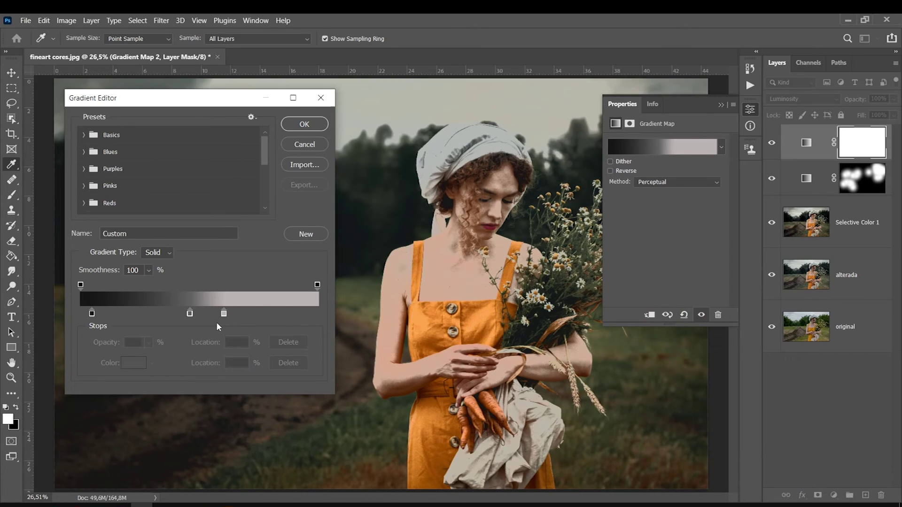
pyautogui.moveTo(224, 313); pyautogui.dragTo(264, 314)
pyautogui.doubleClick(301, 313)
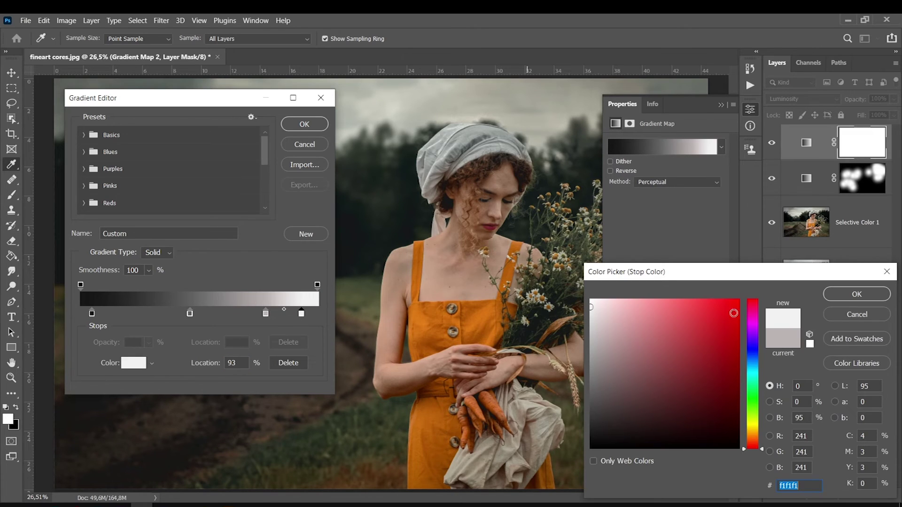
pyautogui.click(853, 296)
pyautogui.moveTo(265, 314); pyautogui.dragTo(245, 313)
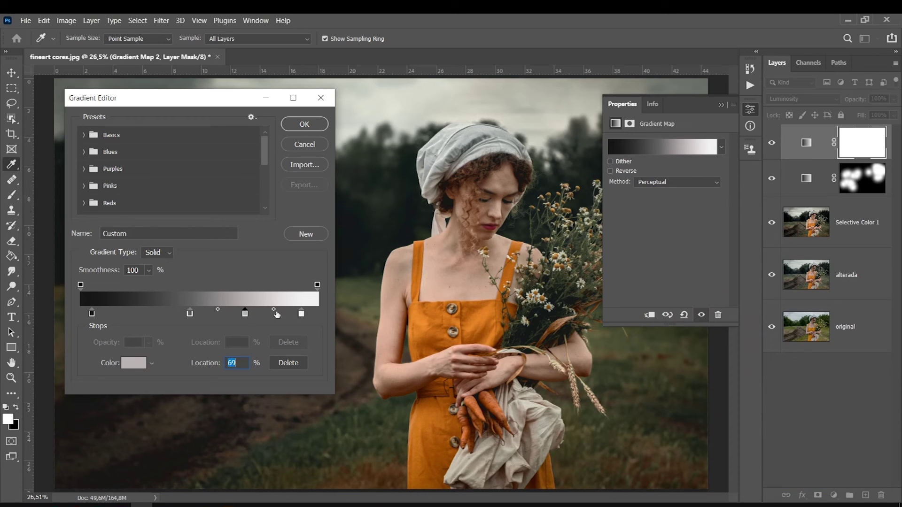
pyautogui.moveTo(302, 314); pyautogui.dragTo(275, 315)
pyautogui.click(305, 124)
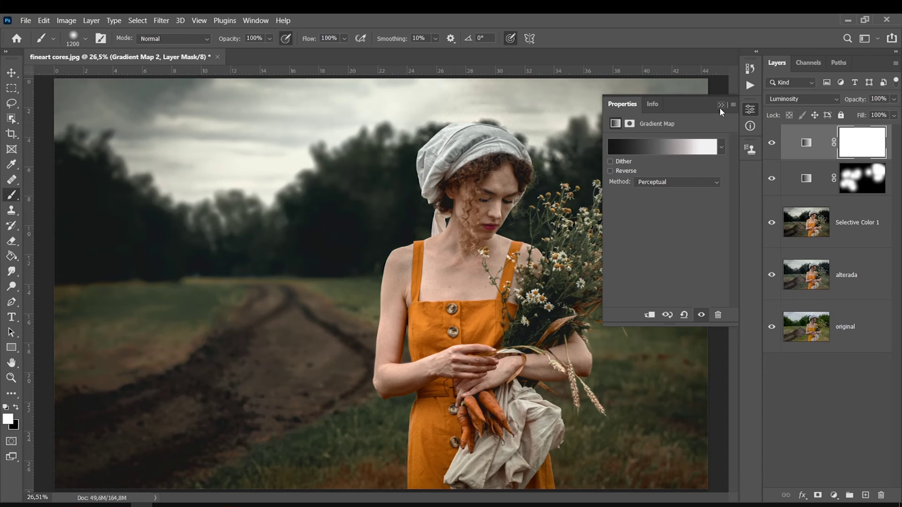
# Invert the top gradient map's mask to black, comparing the effect on and off.
pyautogui.click(717, 104)
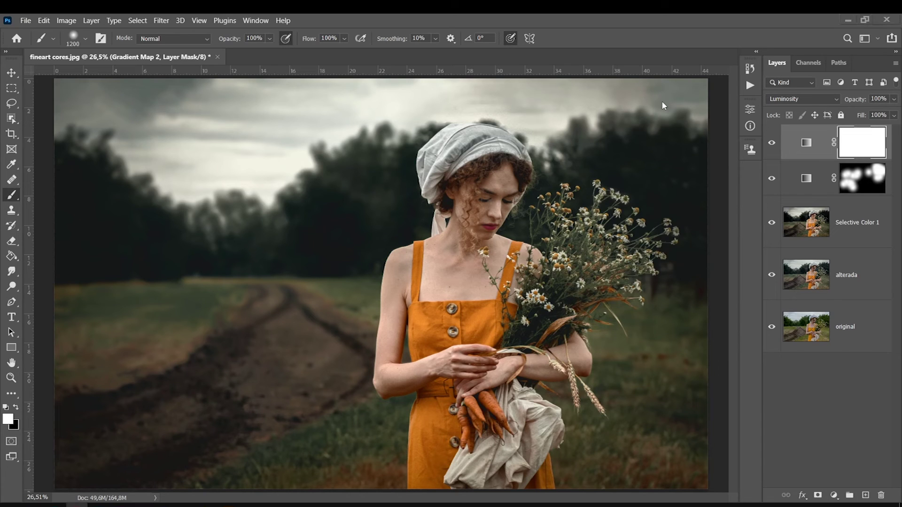
pyautogui.click(772, 143)
pyautogui.click(771, 143)
pyautogui.hotkey('ctrl', 'i')
pyautogui.keyDown('shift'); pyautogui.click(854, 146); pyautogui.keyUp('shift')
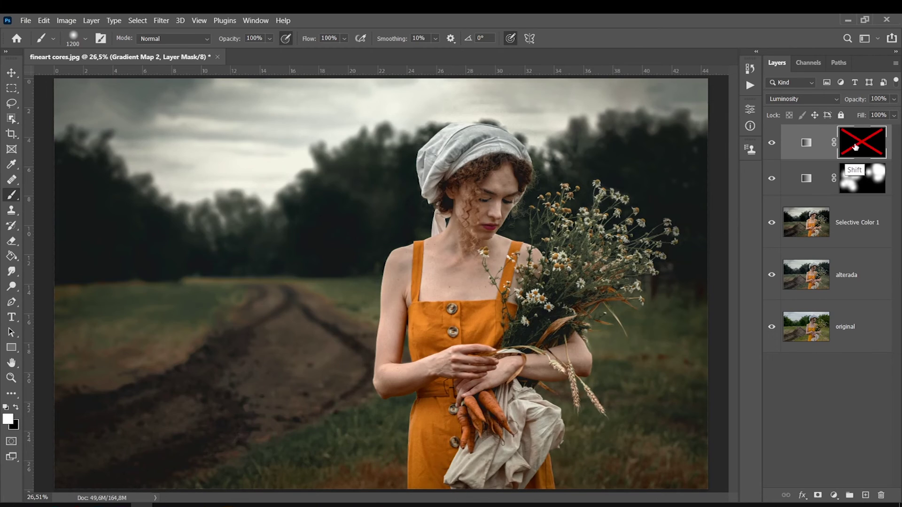
pyautogui.keyDown('shift'); pyautogui.click(855, 147); pyautogui.keyUp('shift')
# Paint the mask to reveal the grade over the woman, bouquet, face, hair and upper sky.
pyautogui.press('[')
pyautogui.press('[')
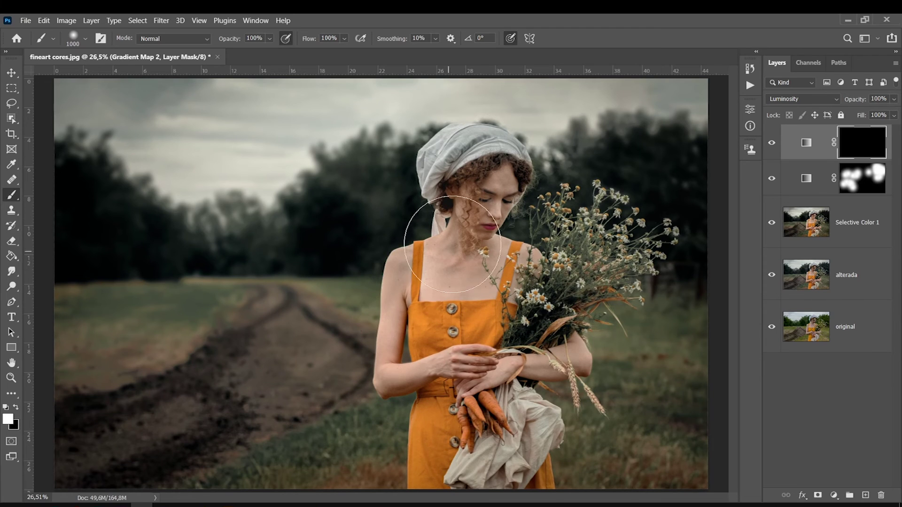
pyautogui.moveTo(450, 252); pyautogui.dragTo(516, 357)
pyautogui.press('[')
pyautogui.moveTo(488, 183); pyautogui.dragTo(447, 254)
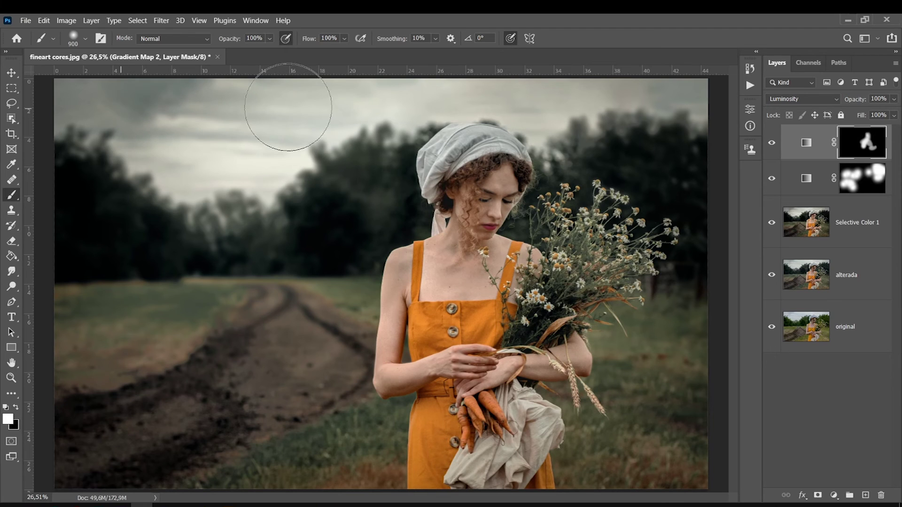
pyautogui.moveTo(288, 107); pyautogui.dragTo(517, 113)
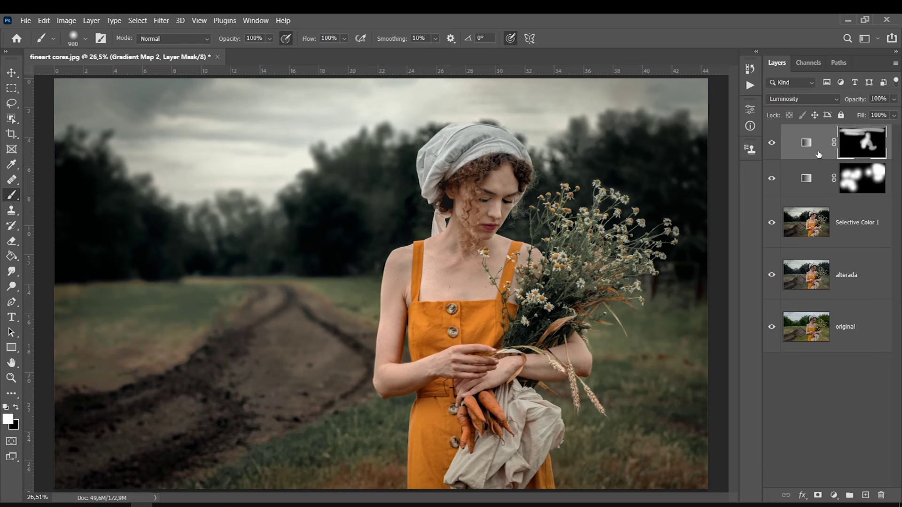
pyautogui.keyDown('shift'); pyautogui.click(850, 148); pyautogui.keyUp('shift')
pyautogui.keyDown('shift'); pyautogui.click(851, 148); pyautogui.keyUp('shift')
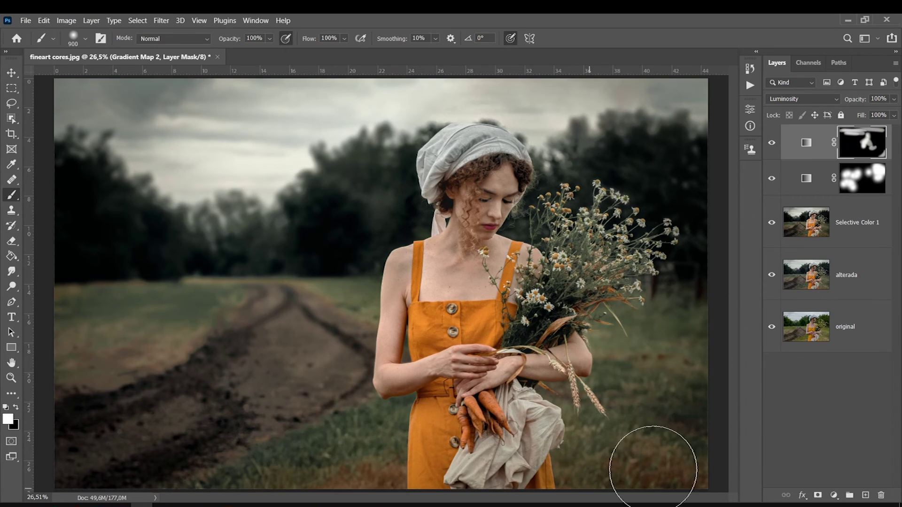
pyautogui.click(651, 67)
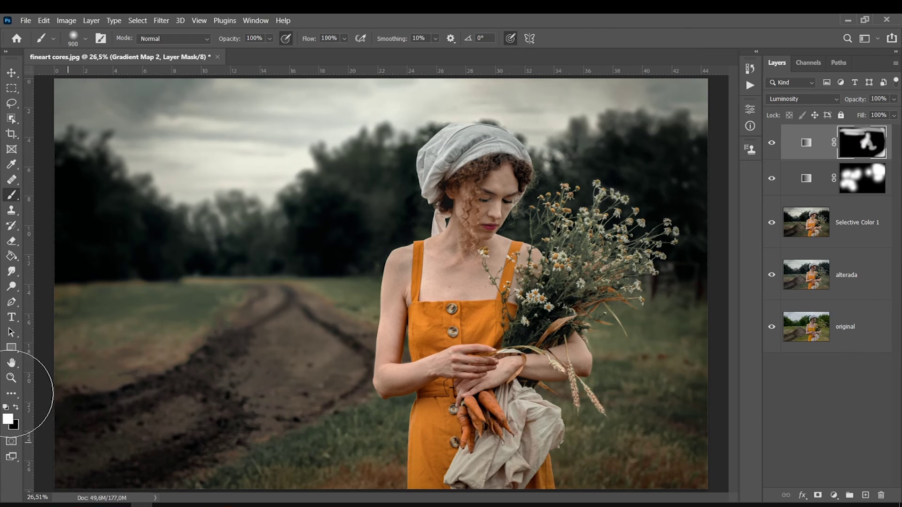
pyautogui.click(835, 496)
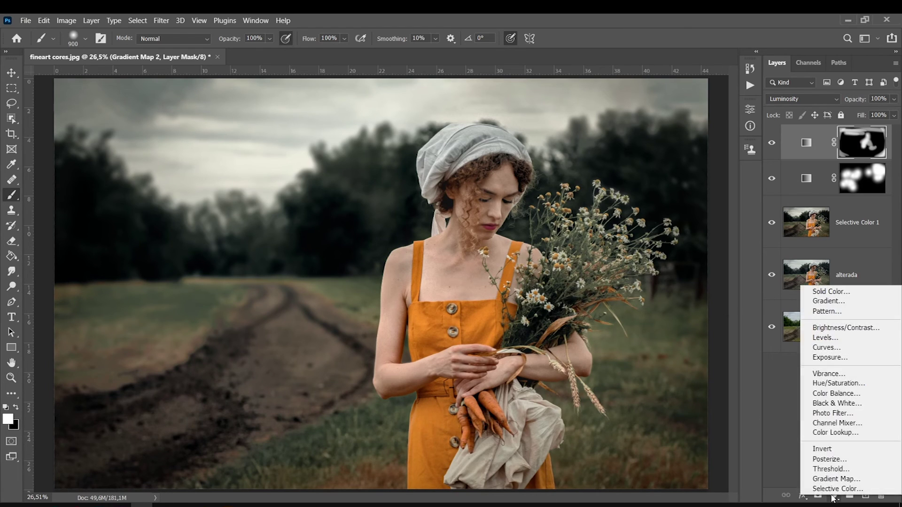
# Add a Curves layer lifting midtones and highlights, sampled from the headscarf.
pyautogui.click(820, 348)
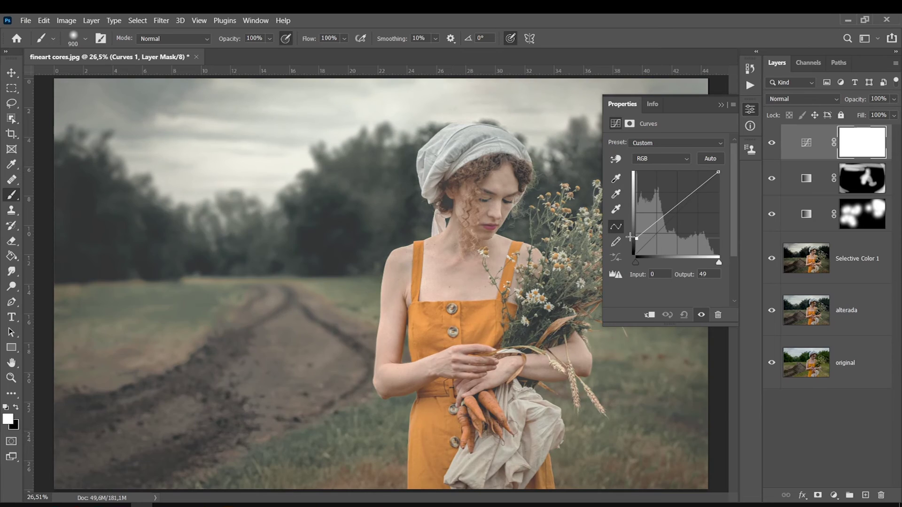
pyautogui.moveTo(635, 253); pyautogui.dragTo(636, 255)
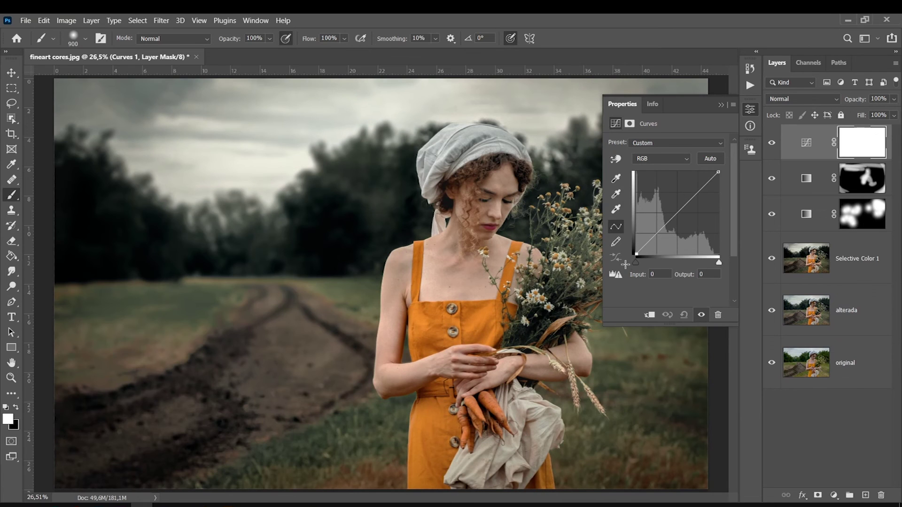
pyautogui.click(616, 159)
pyautogui.moveTo(462, 205); pyautogui.dragTo(462, 199)
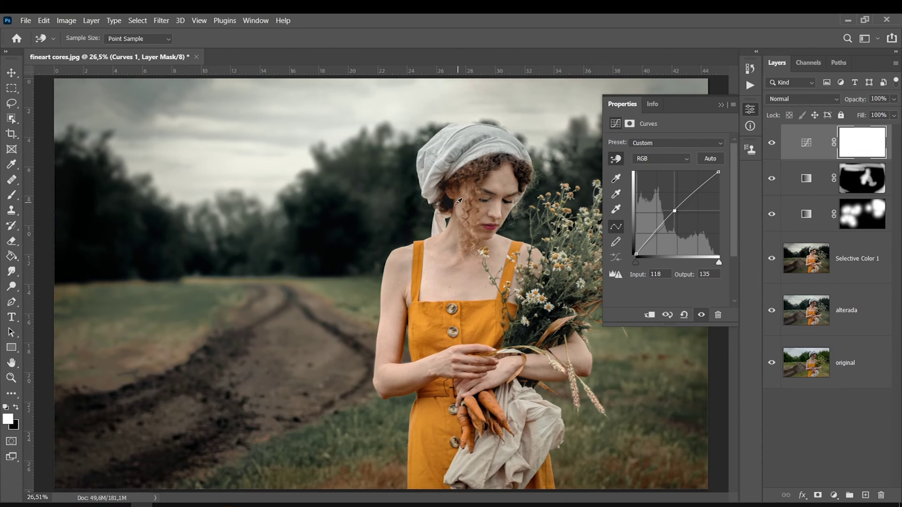
pyautogui.moveTo(396, 253); pyautogui.dragTo(397, 237)
pyautogui.moveTo(433, 268); pyautogui.dragTo(432, 270)
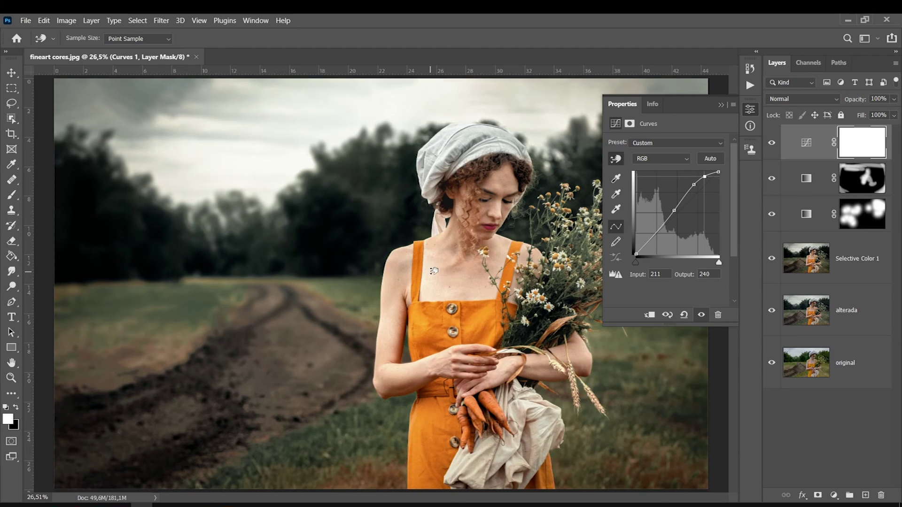
pyautogui.click(722, 105)
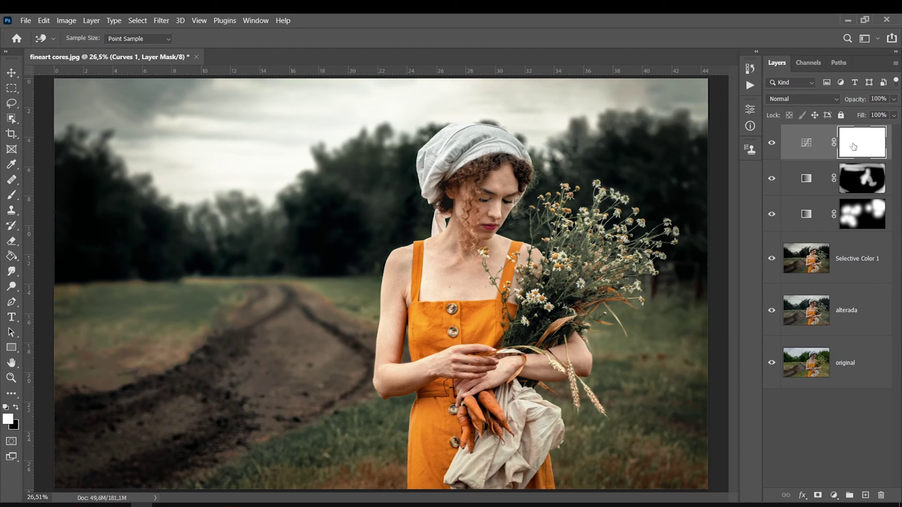
# Split the Curves layer's Blend If sliders to 162/233 and 118/200 to feather its effect.
pyautogui.doubleClick(825, 155)
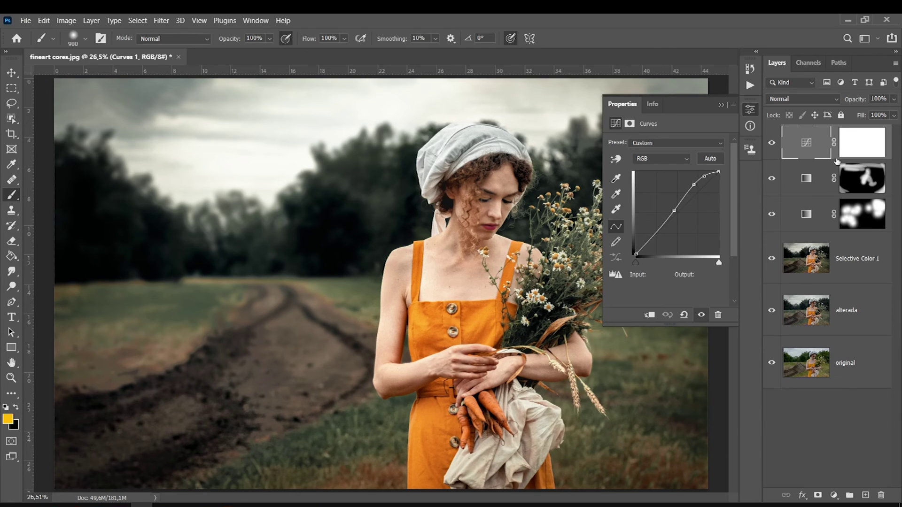
pyautogui.doubleClick(836, 157)
pyautogui.moveTo(679, 146); pyautogui.dragTo(820, 144)
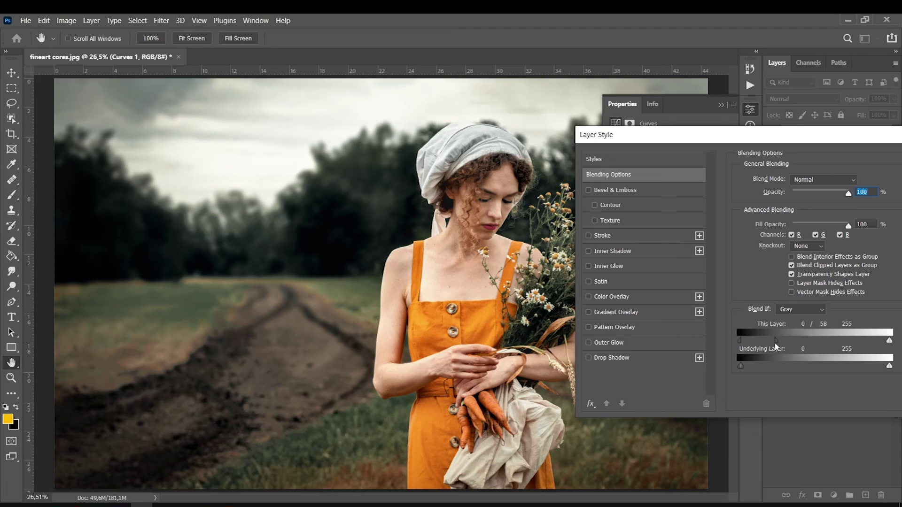
pyautogui.moveTo(889, 365); pyautogui.dragTo(855, 366)
pyautogui.moveTo(889, 340); pyautogui.dragTo(872, 340)
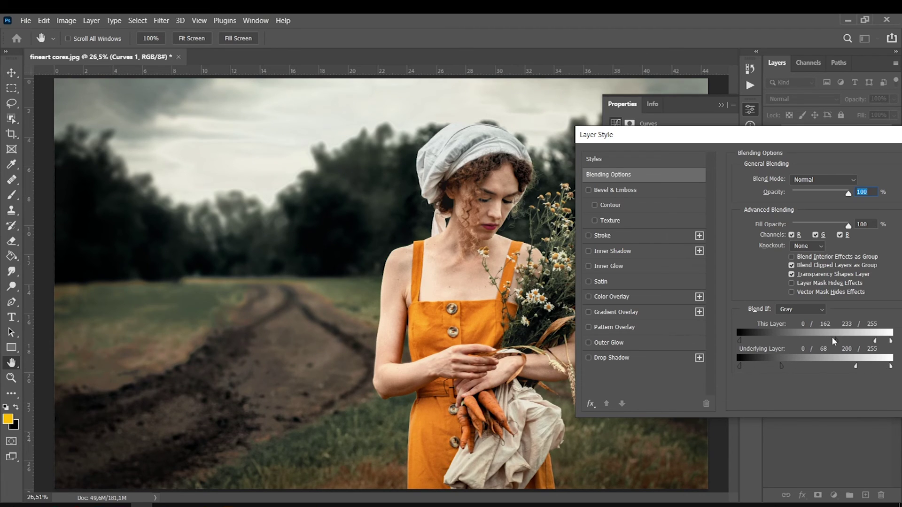
pyautogui.moveTo(812, 139); pyautogui.dragTo(629, 156)
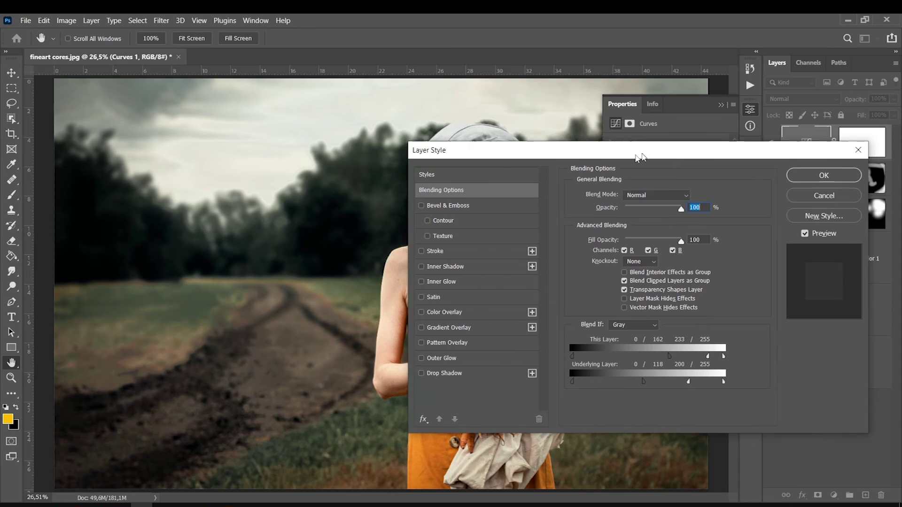
pyautogui.click(813, 175)
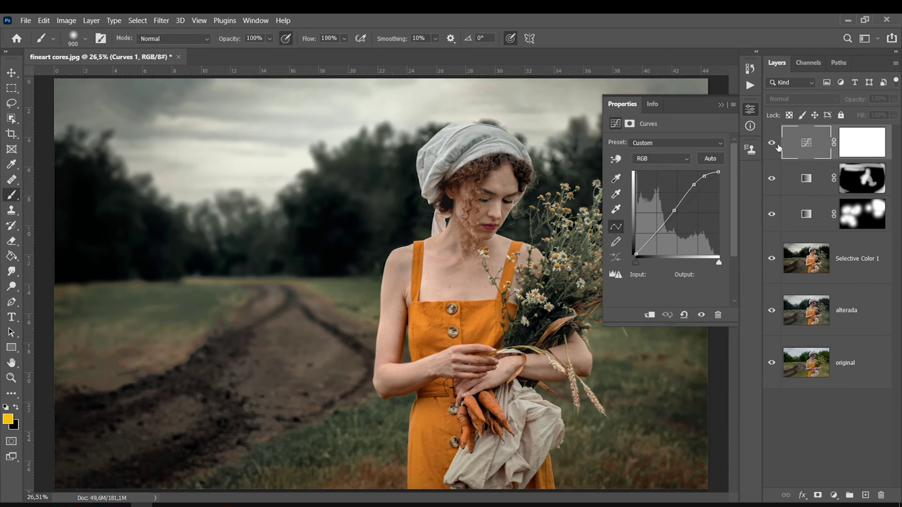
# Lower the Curves 1 opacity to 64% and compare the photo with and without it.
pyautogui.click(894, 99)
pyautogui.moveTo(877, 114); pyautogui.dragTo(874, 114)
pyautogui.click(722, 105)
pyautogui.click(771, 143)
pyautogui.click(771, 144)
pyautogui.click(772, 143)
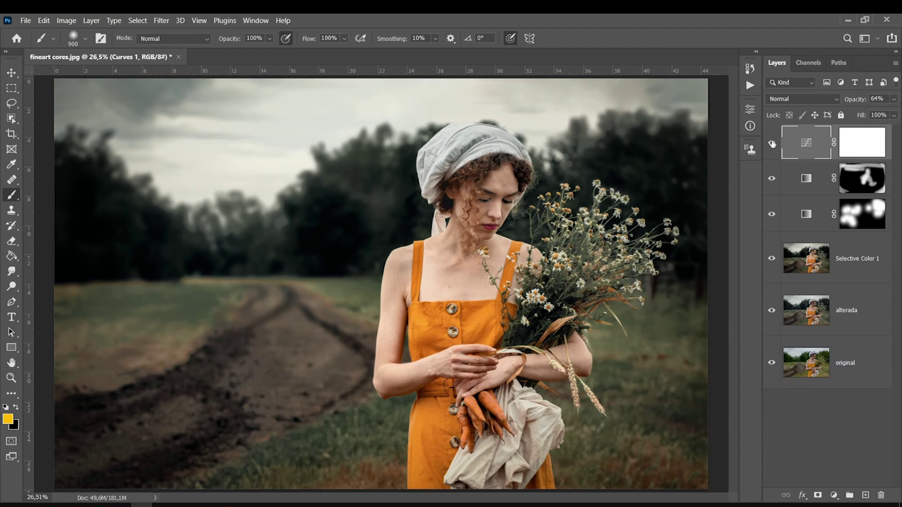
# Invert the Curves mask and paint the brightening back over headscarf, hair, road and right-hand grass.
pyautogui.click(867, 145)
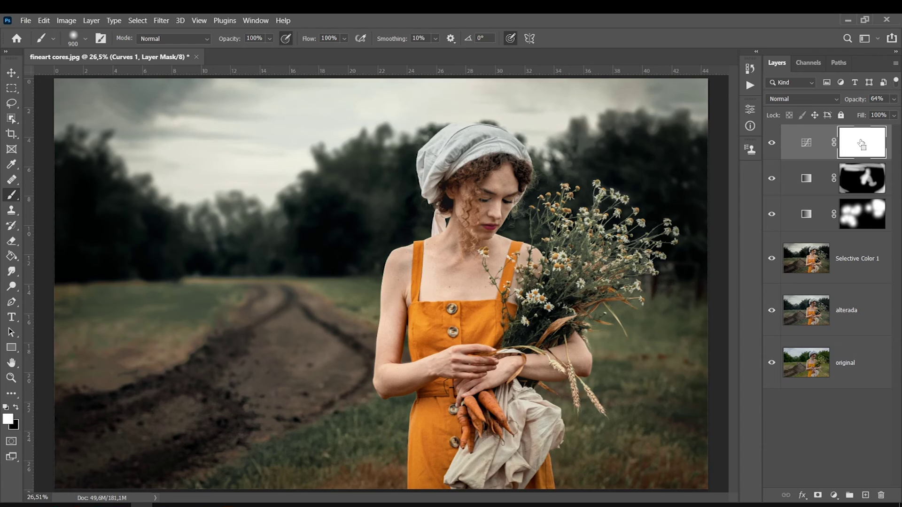
pyautogui.hotkey('ctrl', 'i')
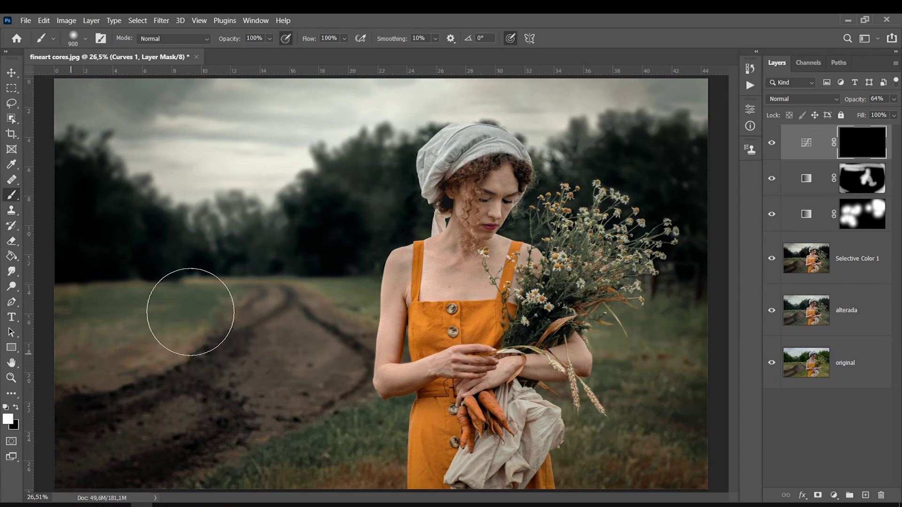
pyautogui.press('[')
pyautogui.press('[')
pyautogui.press('[')
pyautogui.moveTo(513, 133); pyautogui.dragTo(436, 207)
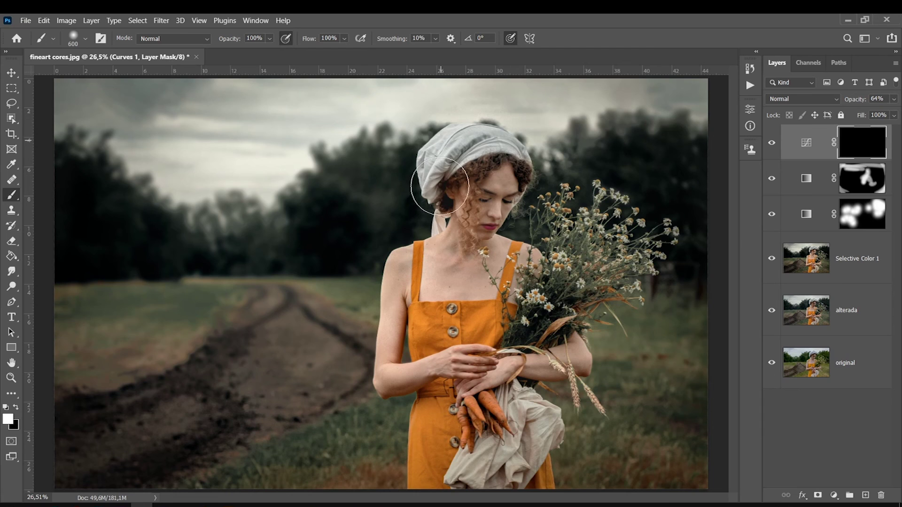
pyautogui.press(']')
pyautogui.press(']')
pyautogui.press(']')
pyautogui.moveTo(301, 305)
pyautogui.mouseDown()
pyautogui.moveTo(181, 298)
pyautogui.moveTo(169, 323)
pyautogui.mouseUp()
pyautogui.press(']')
pyautogui.moveTo(678, 332); pyautogui.dragTo(719, 338)
# Set Curves 1 opacity to 49%, then select layers Curves 1 down to alterada.
pyautogui.click(772, 142)
pyautogui.click(772, 142)
pyautogui.click(771, 142)
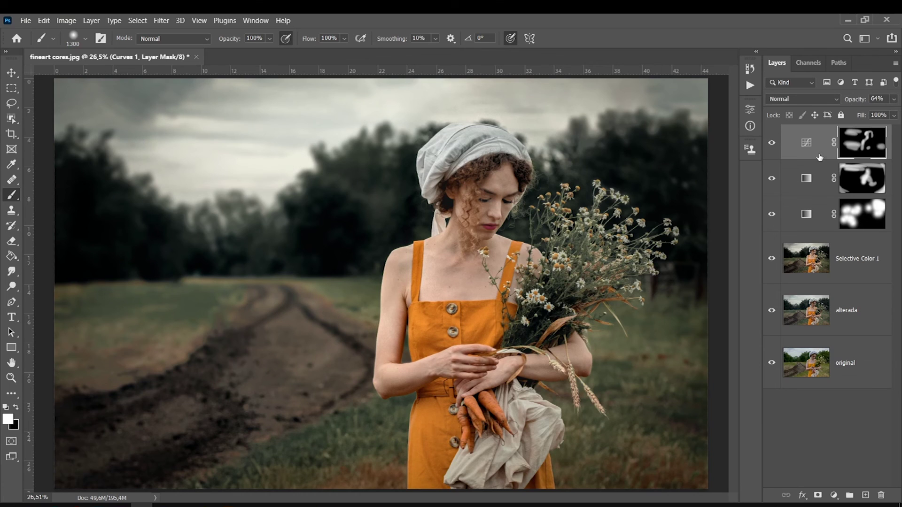
pyautogui.click(894, 99)
pyautogui.moveTo(874, 113); pyautogui.dragTo(864, 112)
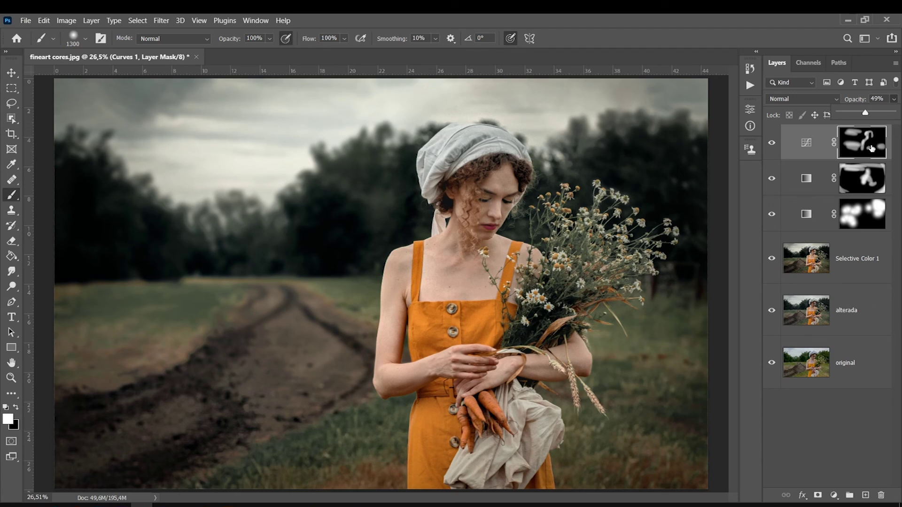
pyautogui.keyDown('shift'); pyautogui.click(848, 308); pyautogui.keyUp('shift')
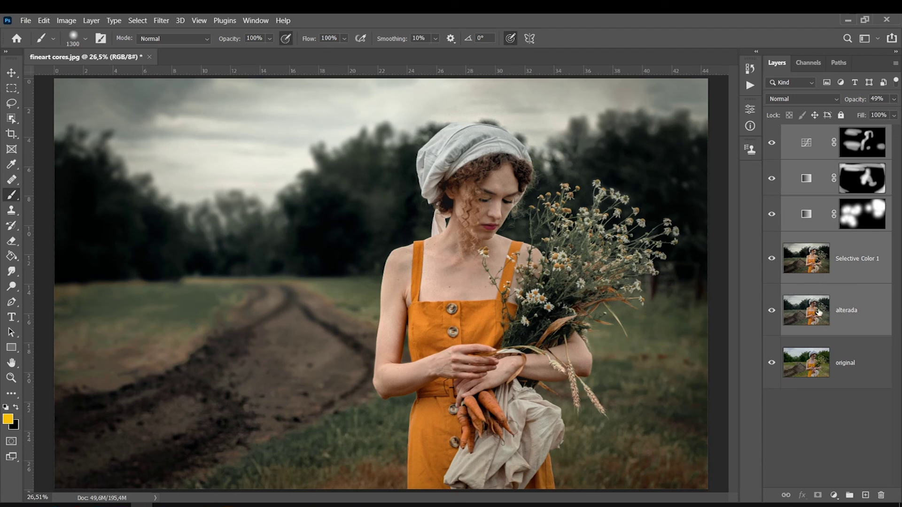
# Merge the selected layers into one Curves 1 layer and compare it against the original.
pyautogui.hotkey('ctrl', 'e')
pyautogui.hotkey('ctrl', '-')
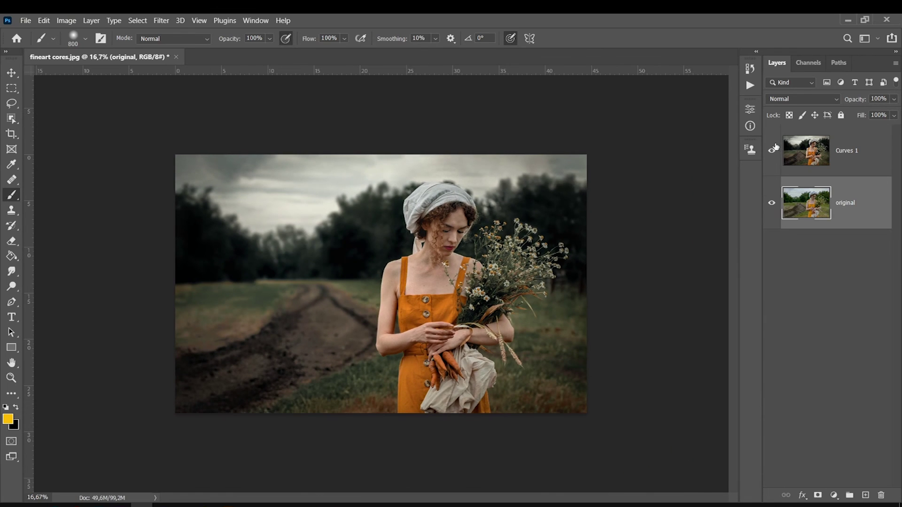
pyautogui.click(772, 150)
pyautogui.click(772, 150)
pyautogui.click(772, 150)
pyautogui.click(772, 150)
pyautogui.click(773, 150)
pyautogui.click(773, 151)
# Lower the merged Curves 1 layer's opacity to soften the grade.
pyautogui.click(810, 160)
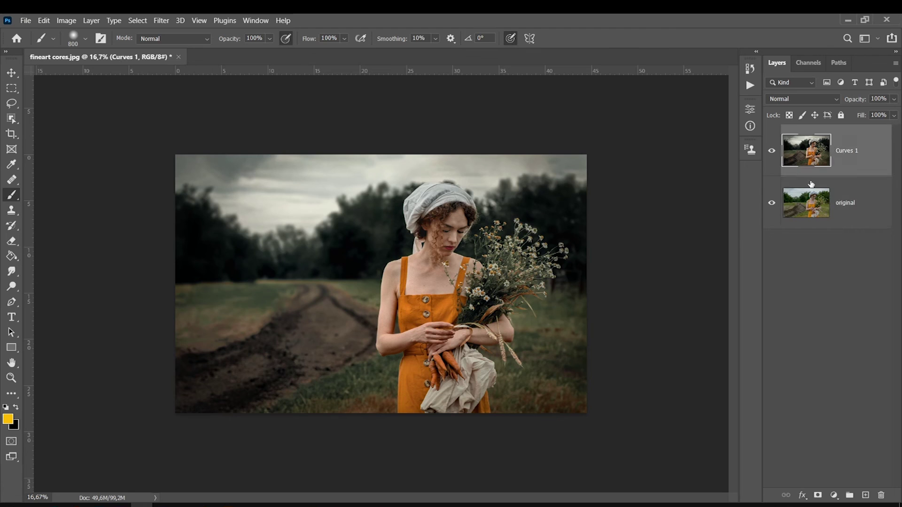
pyautogui.click(772, 152)
pyautogui.click(771, 151)
pyautogui.click(894, 99)
pyautogui.moveTo(894, 112); pyautogui.dragTo(875, 116)
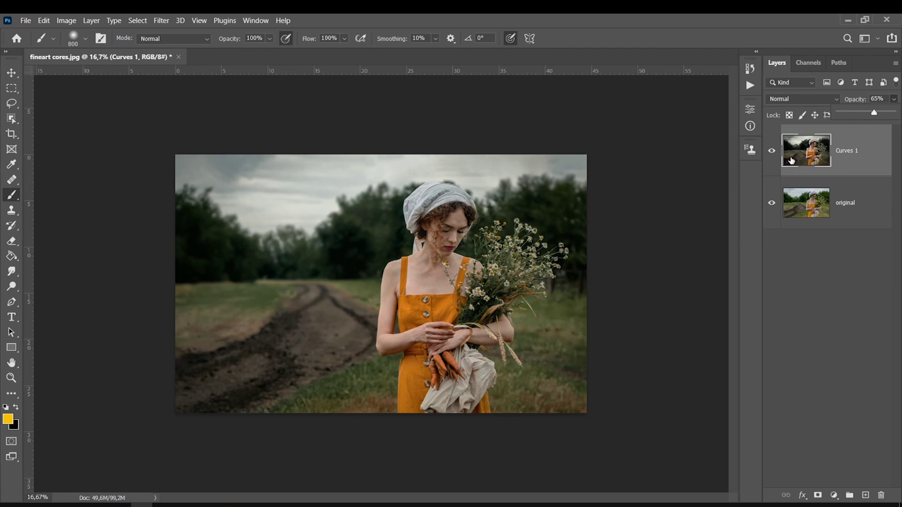
# Toggle the 65%-opacity Curves 1 grade on and off repeatedly to compare against the original photo.
pyautogui.click(776, 157)
pyautogui.click(777, 156)
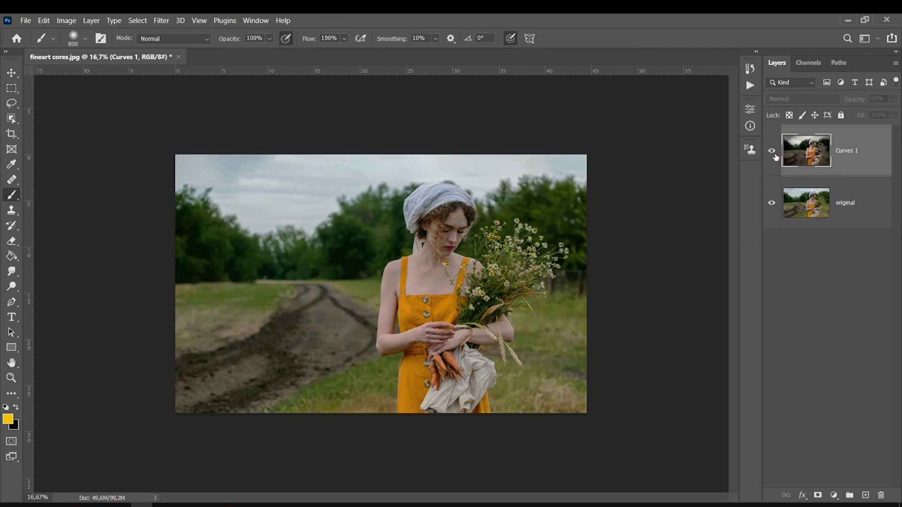
pyautogui.click(776, 157)
pyautogui.click(776, 157)
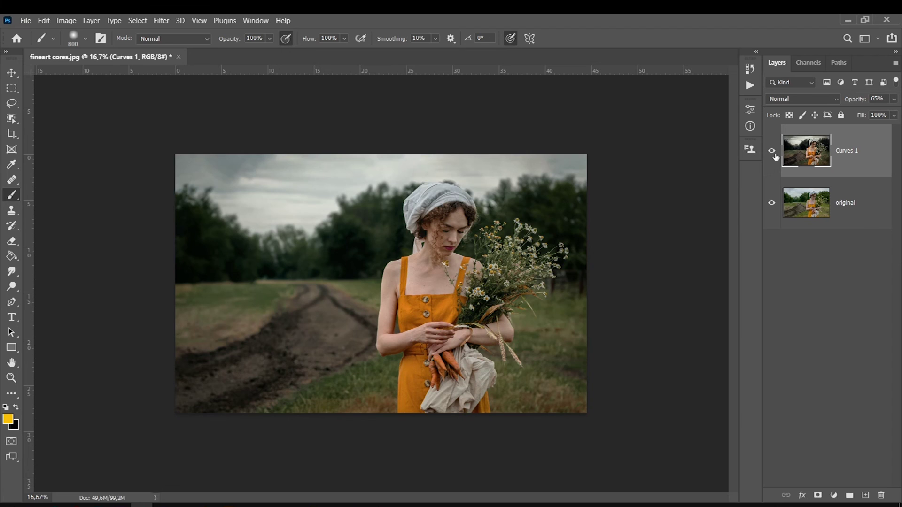
pyautogui.click(776, 157)
pyautogui.click(776, 157)
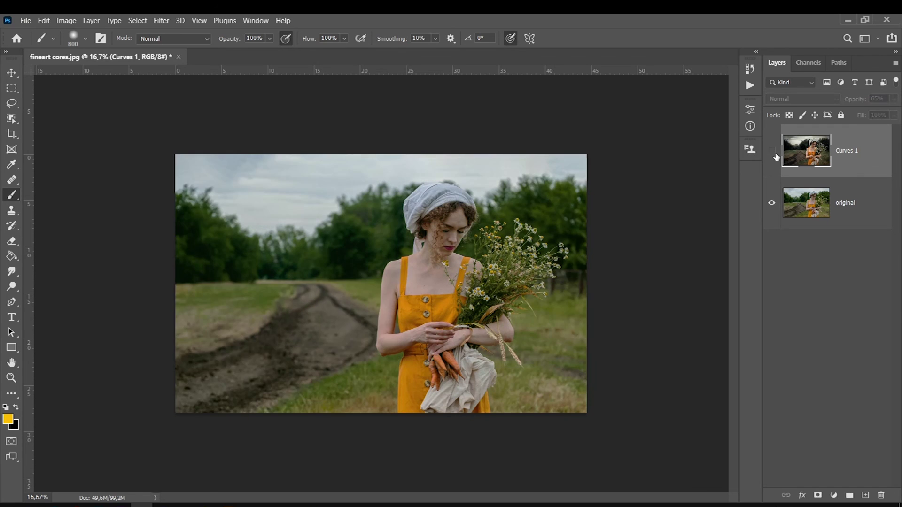
pyautogui.click(776, 157)
pyautogui.click(776, 157)
pyautogui.click(776, 157)
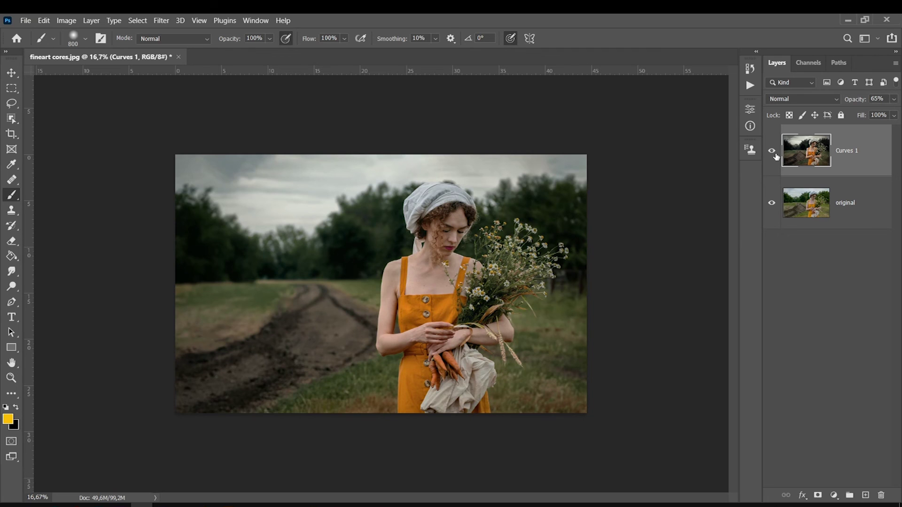
pyautogui.click(776, 157)
pyautogui.click(776, 157)
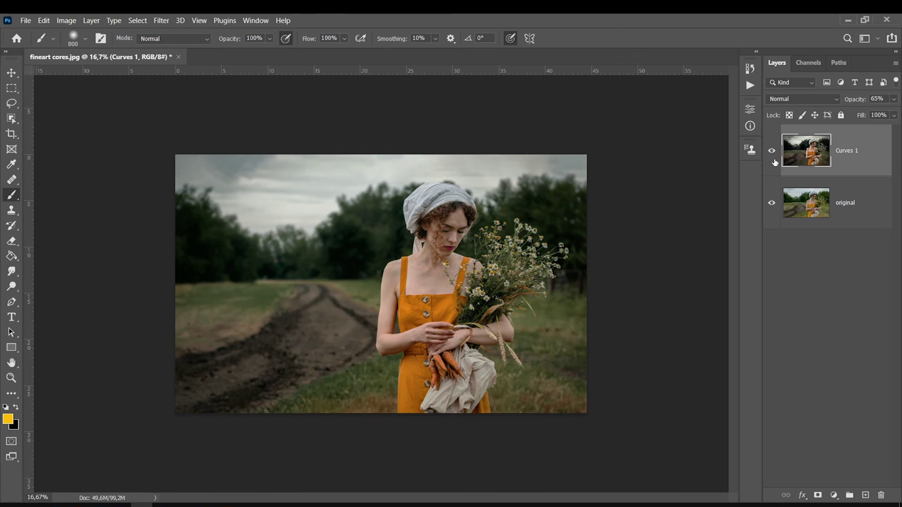